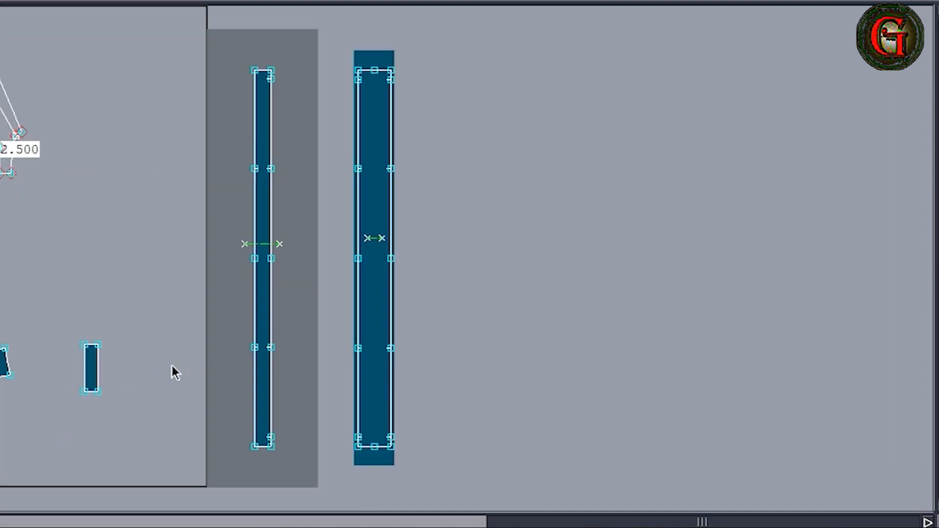
- Add a seam allowance to the lower short edge of the small rectangular piece
click(102, 385)
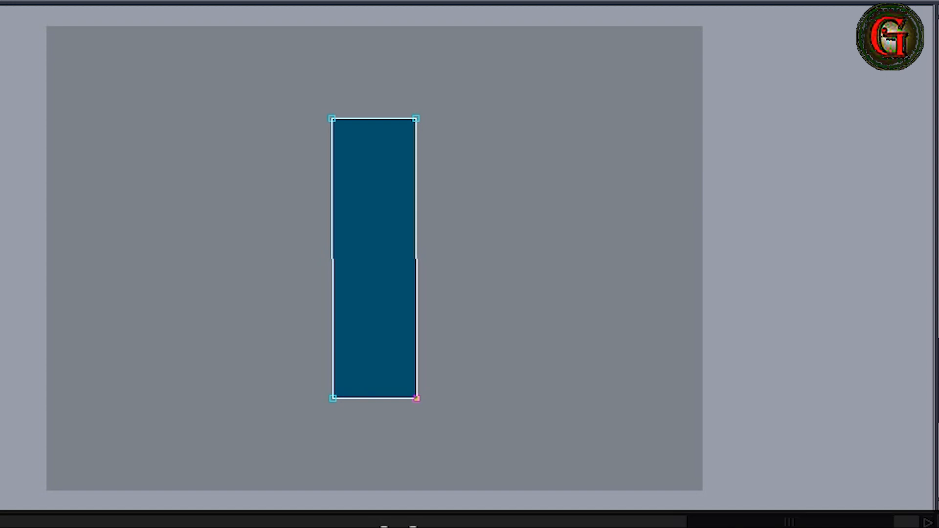
drag(379, 398, 382, 431)
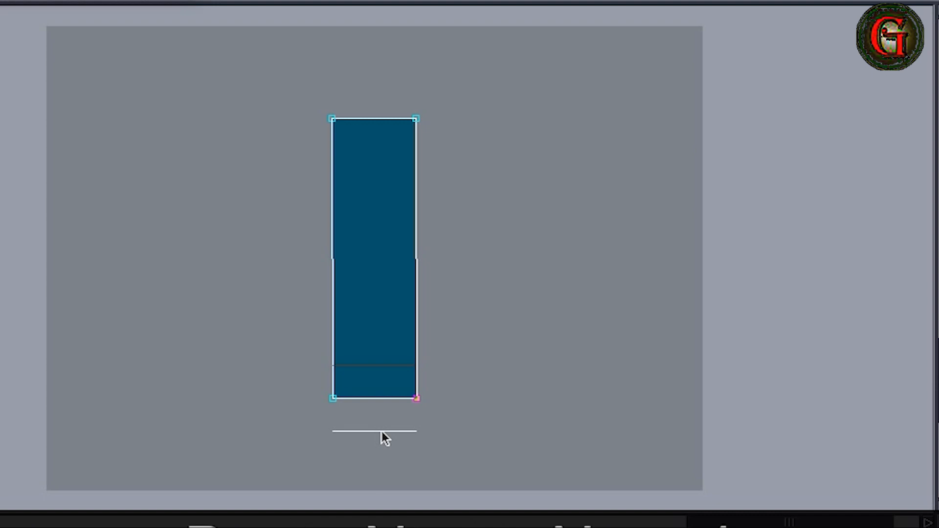
drag(382, 430, 382, 433)
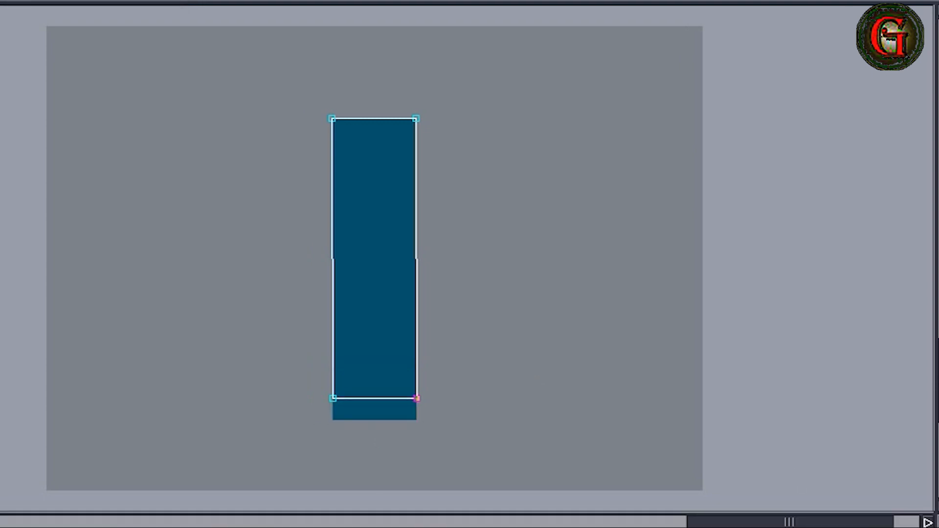
- Align the end points of both long sides of the small rectangle so the sides run straight and vertical
click(416, 398)
click(415, 118)
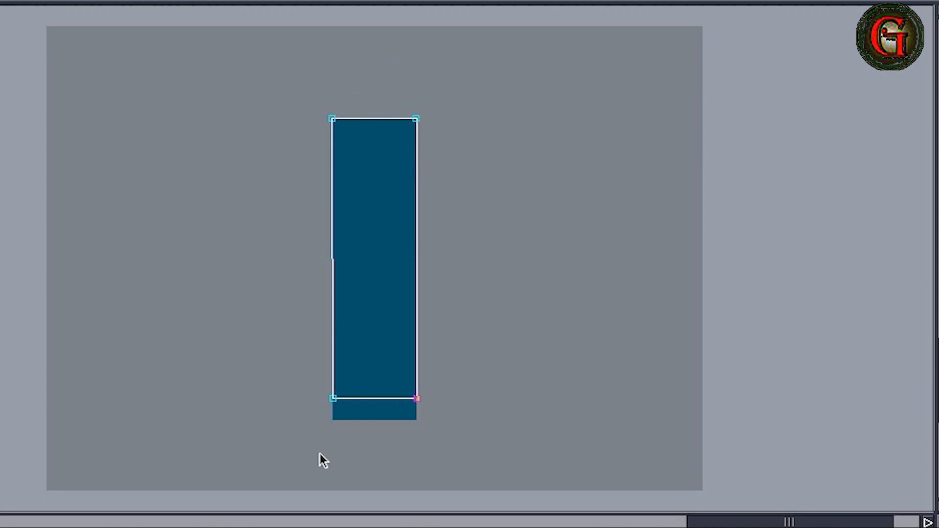
click(333, 400)
click(332, 119)
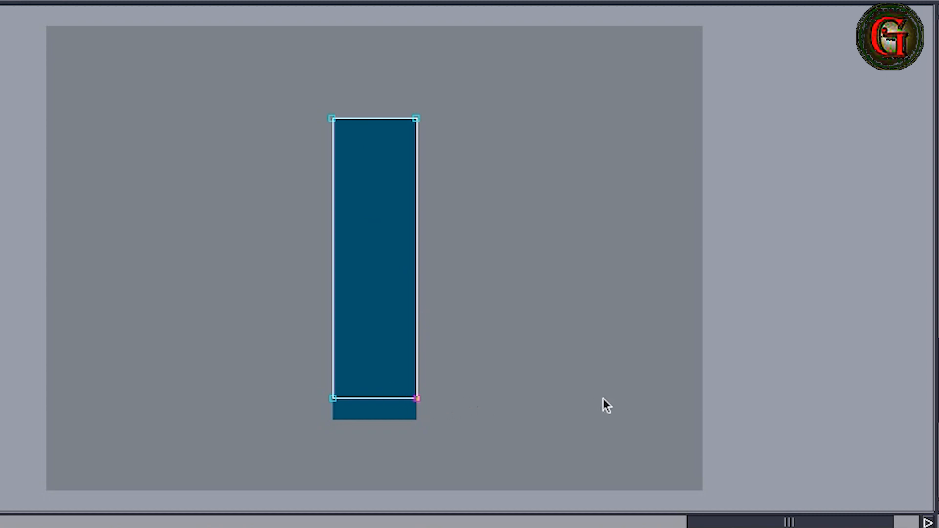
- Duplicate the small rectangular piece beside the original and mirror the copy about its top edge into a full-length strip
click(398, 338)
click(820, 364)
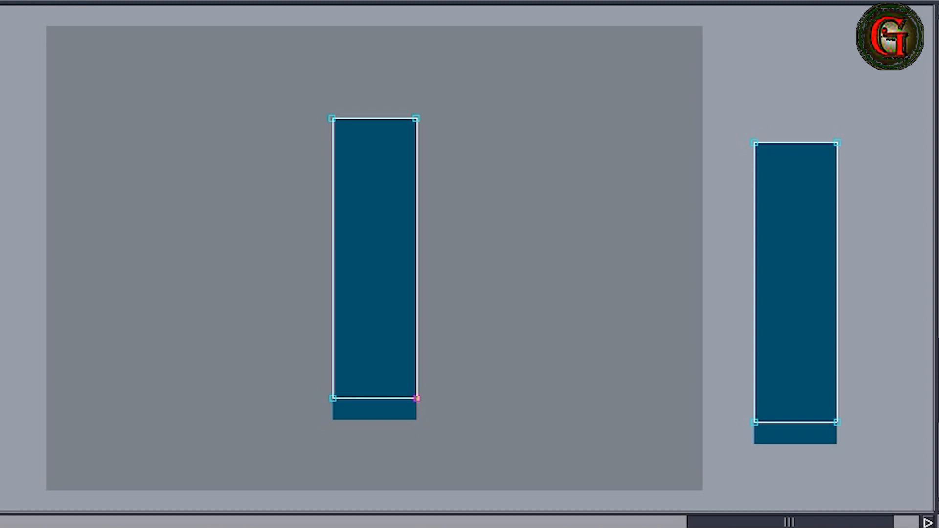
click(753, 143)
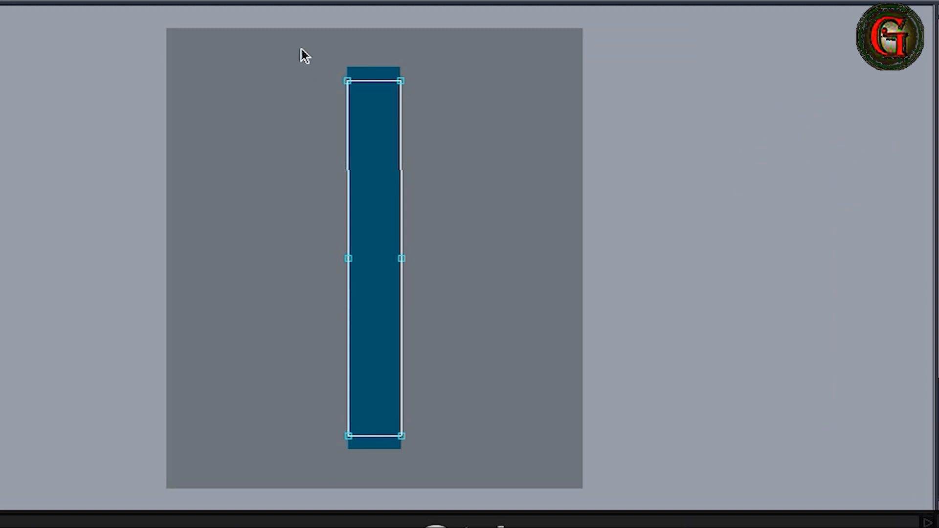
- Select all edges of the mirrored strip and apply a seam allowance around the whole outline
drag(300, 37, 470, 473)
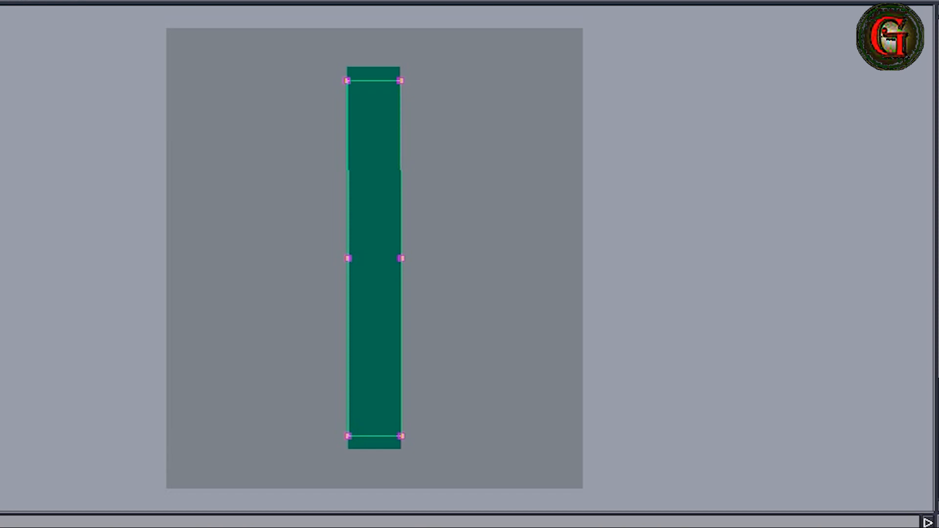
drag(398, 299, 429, 312)
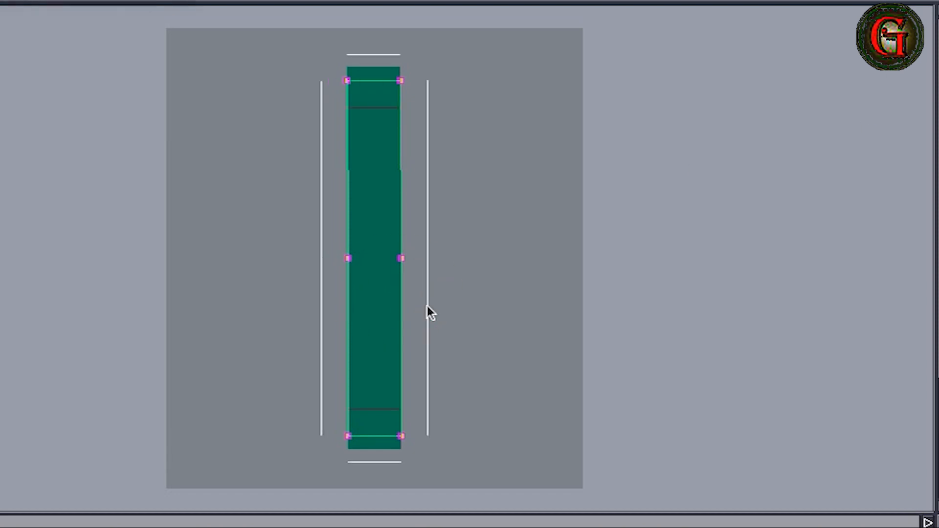
click(427, 307)
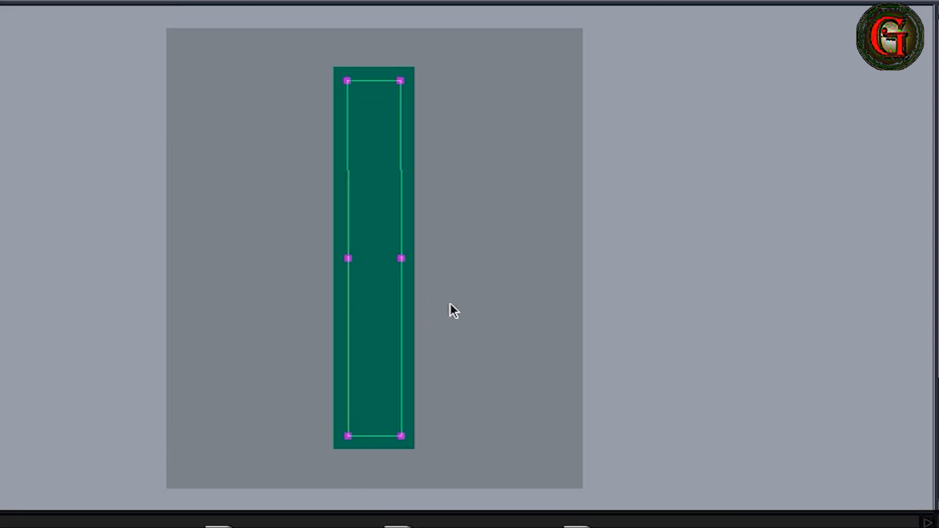
- Draw a short horizontal grain line axis in the middle of the mirrored strip
right_click(489, 310)
right_click(639, 485)
click(633, 465)
click(366, 237)
right_click(386, 236)
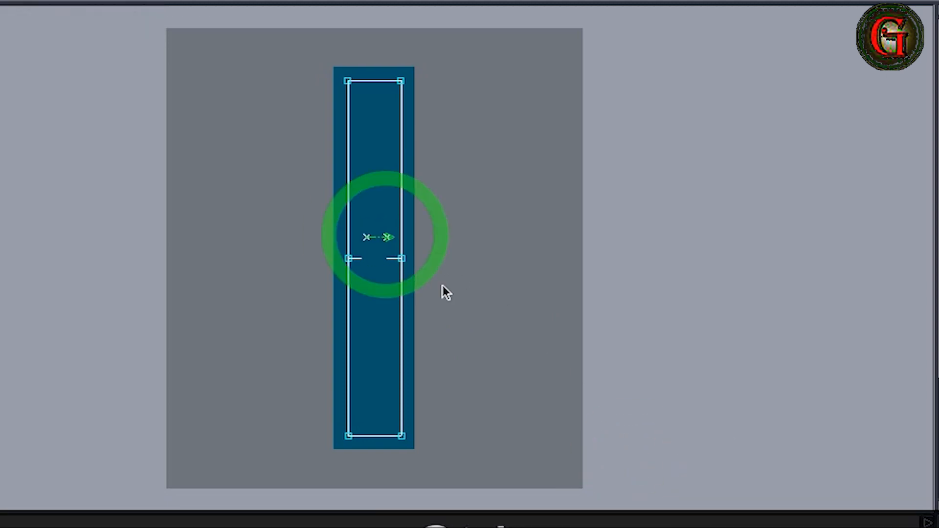
right_click(594, 337)
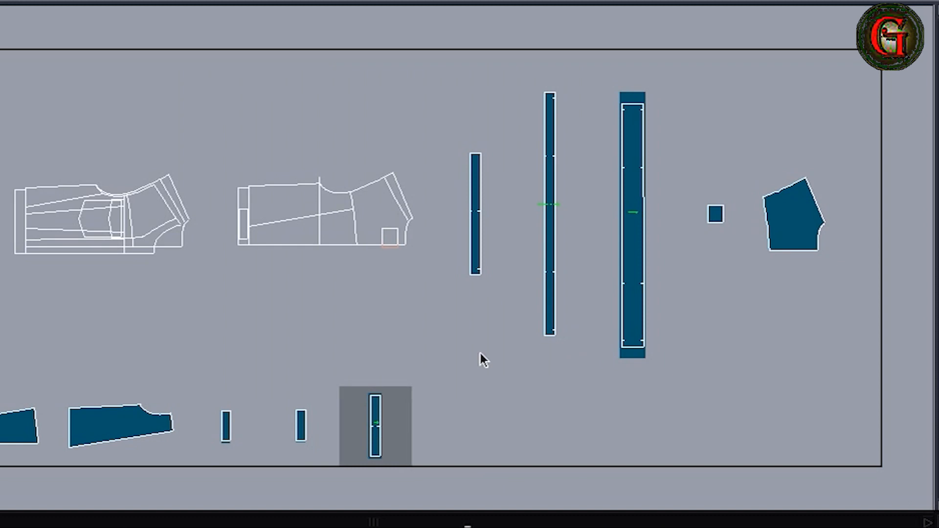
- Delete the half-length copy of the small rectangle next to the mirrored strip
click(299, 436)
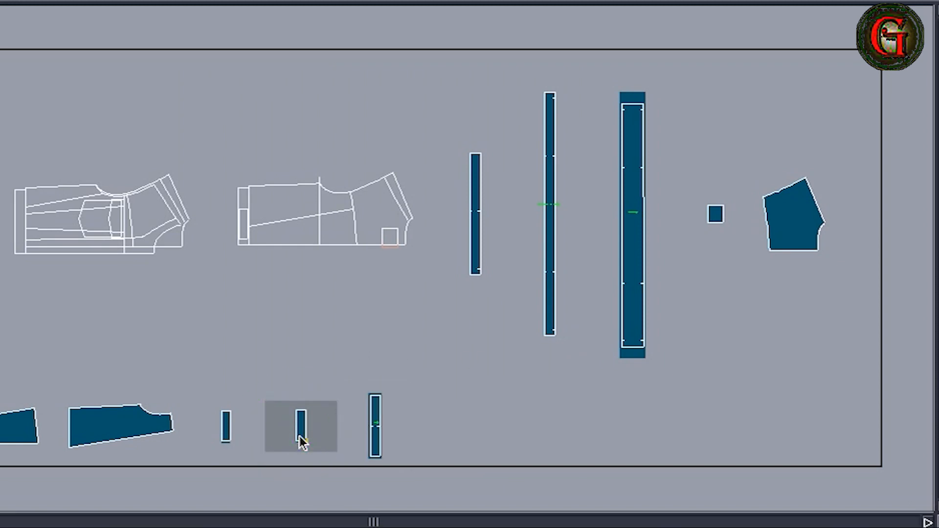
key(shift+e)
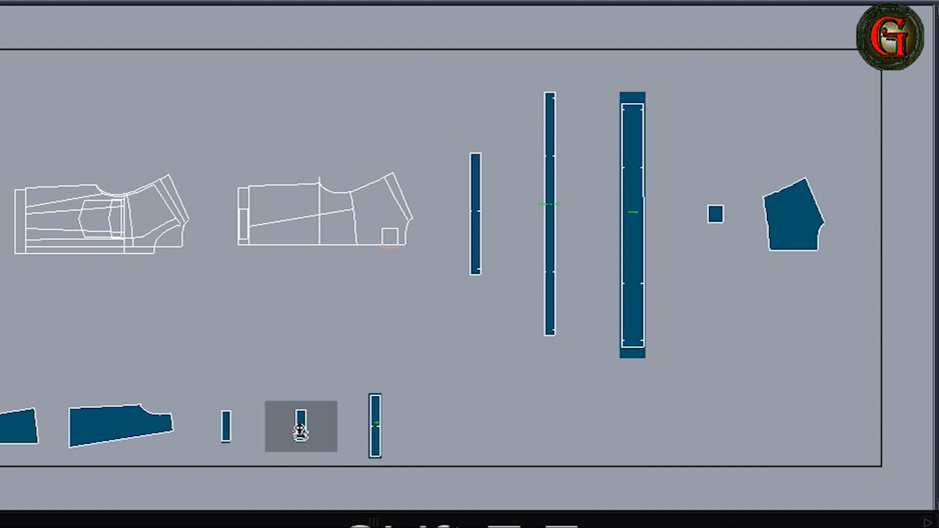
click(300, 434)
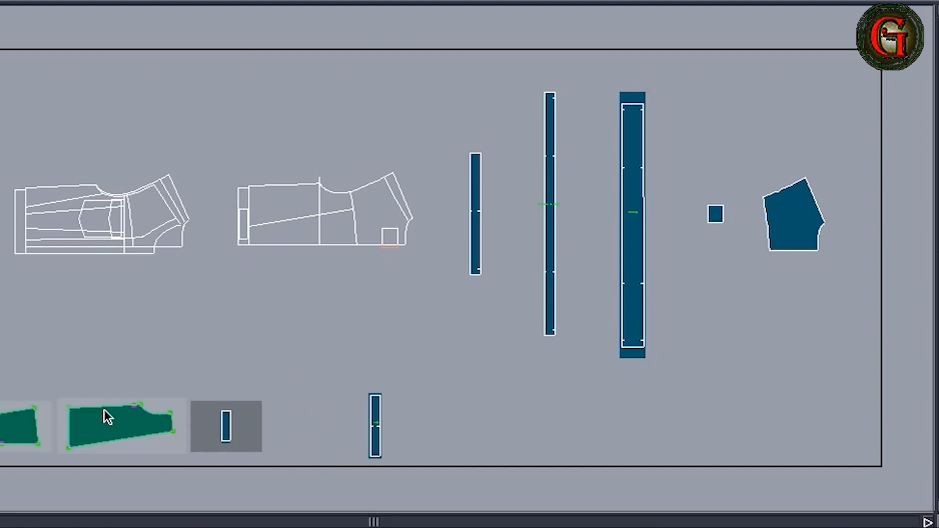
- Apply a seam allowance to all edges of the armhole side panel and the tapered half panel together
drag(104, 410, 97, 375)
key(Return)
key(Return)
key(Return)
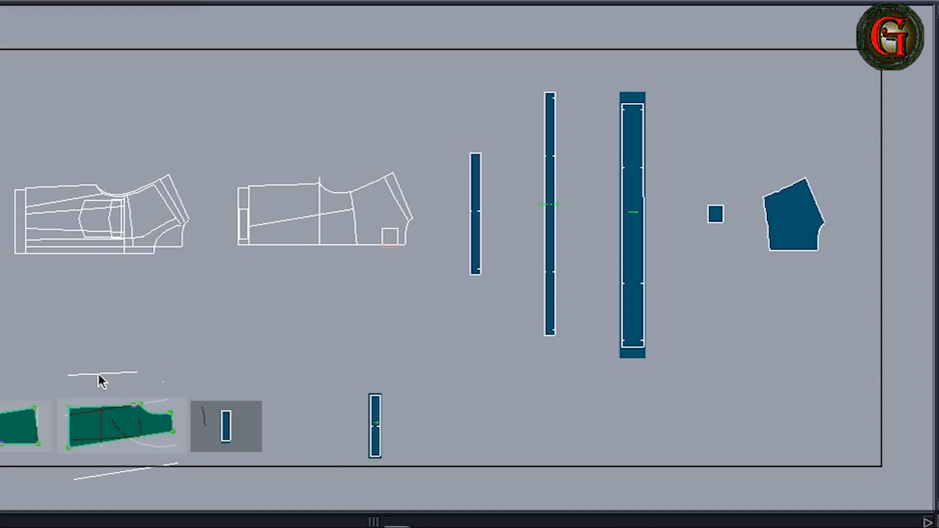
click(130, 322)
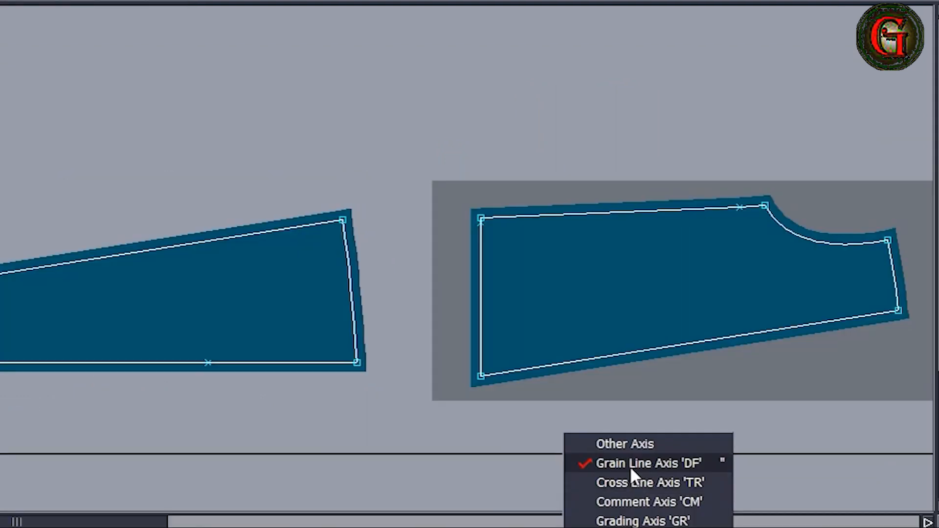
- Add a horizontal Grain Line Axis 'DF' to both the armhole side panel and the tapered half panel
click(630, 467)
ctrl+click(620, 272)
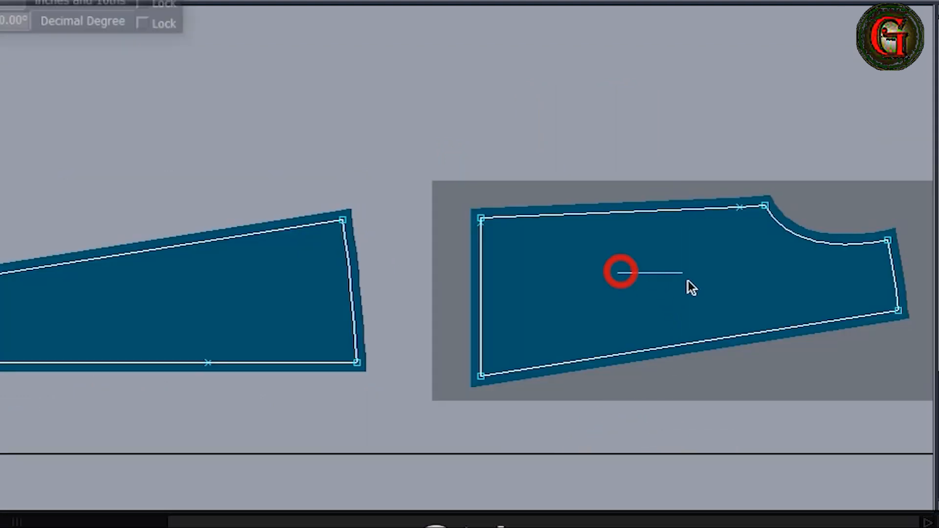
click(713, 283)
click(147, 306)
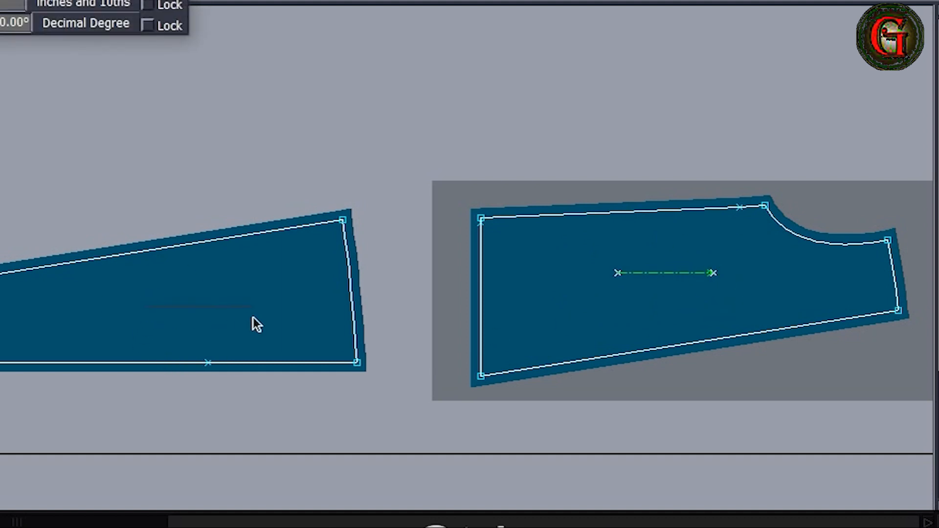
click(253, 317)
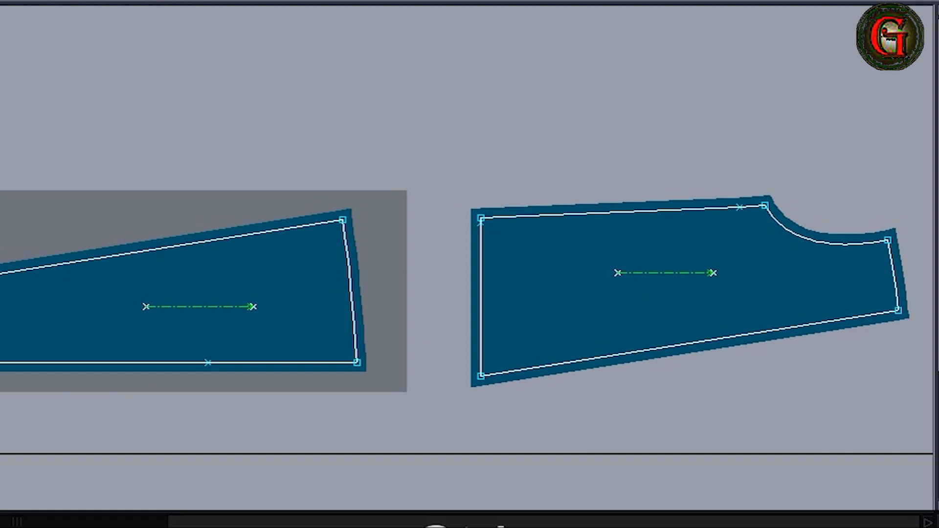
- Mirror the tapered panel about its straight lower edge and move the curve points of its curved end slightly outward
click(335, 372)
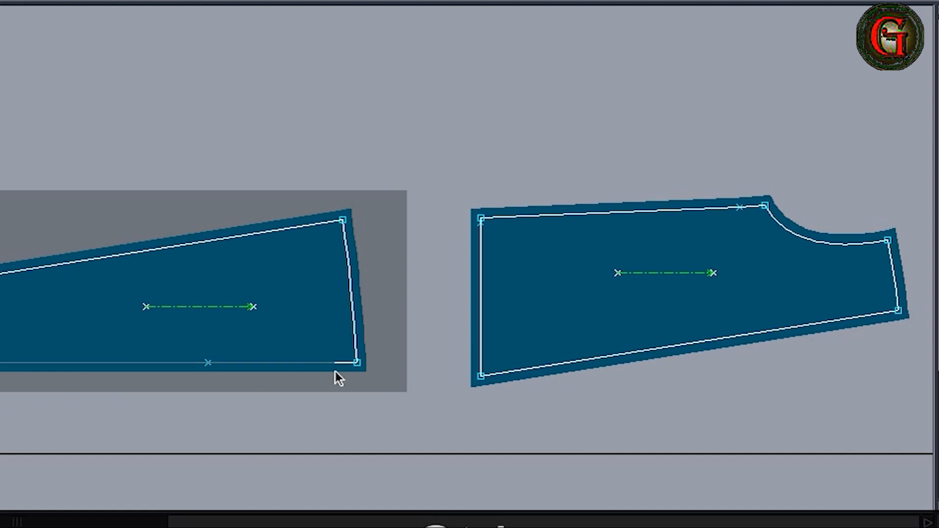
click(359, 364)
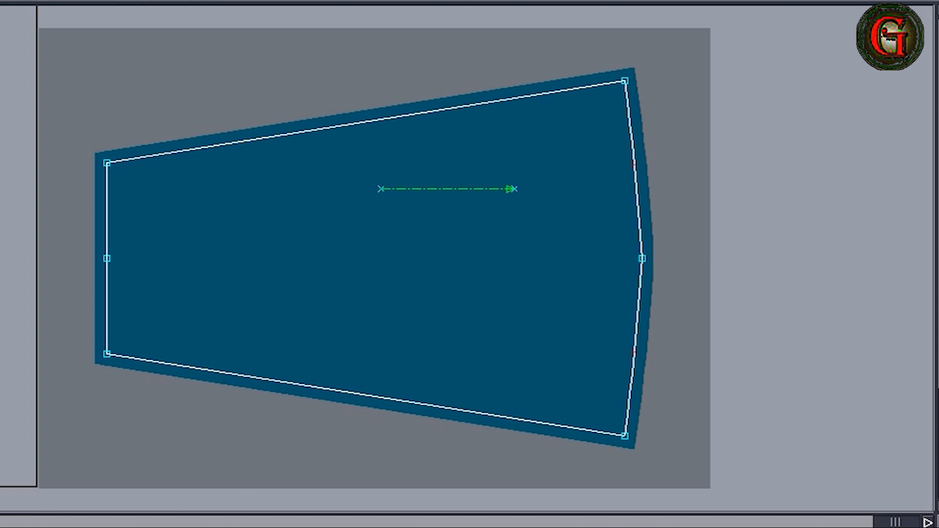
drag(605, 117, 637, 374)
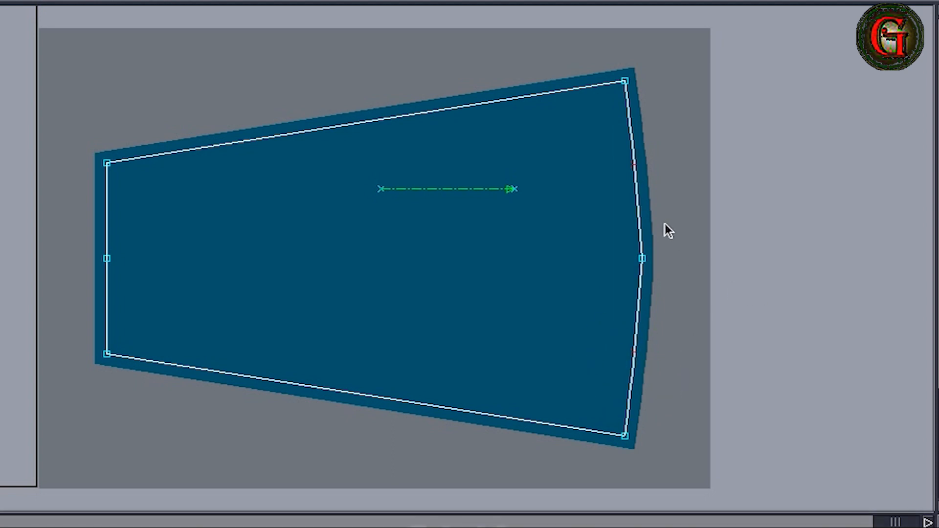
key(shift+f)
key(shift+f)
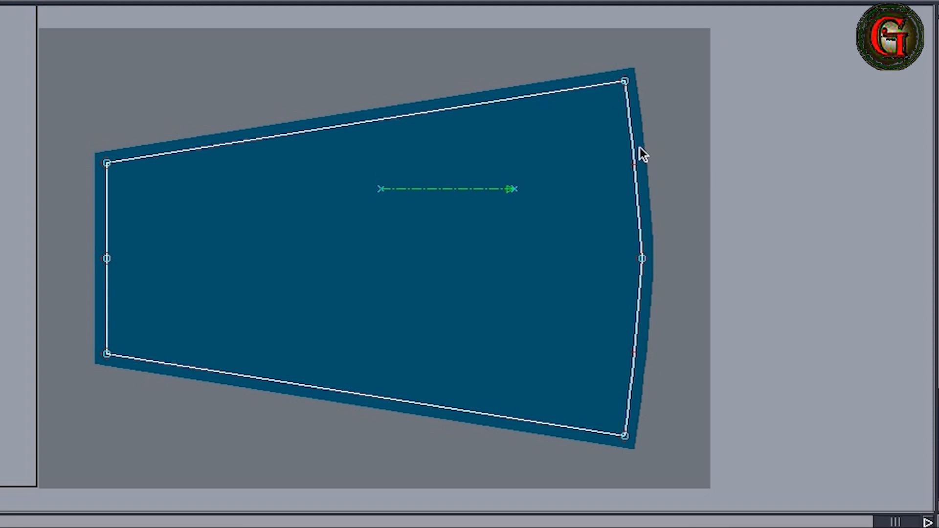
drag(598, 108, 642, 366)
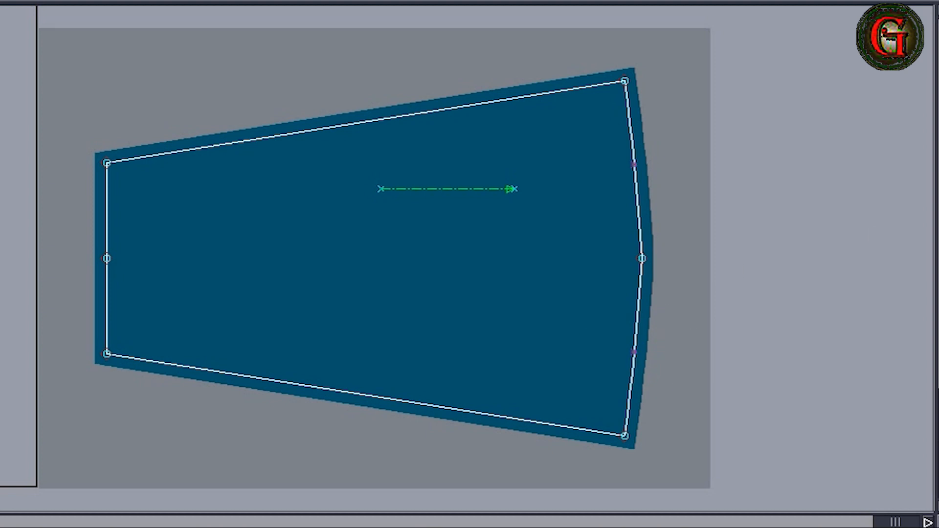
drag(633, 166, 639, 169)
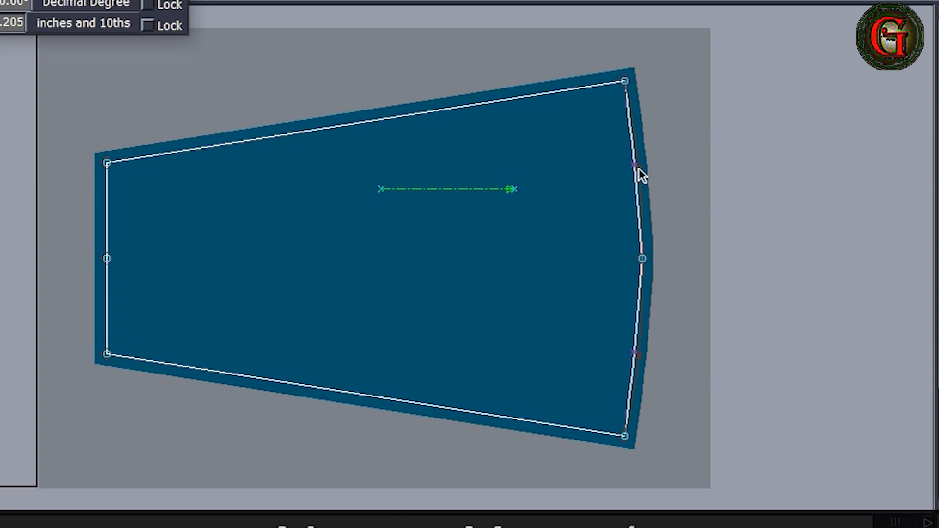
drag(639, 169, 639, 168)
click(768, 224)
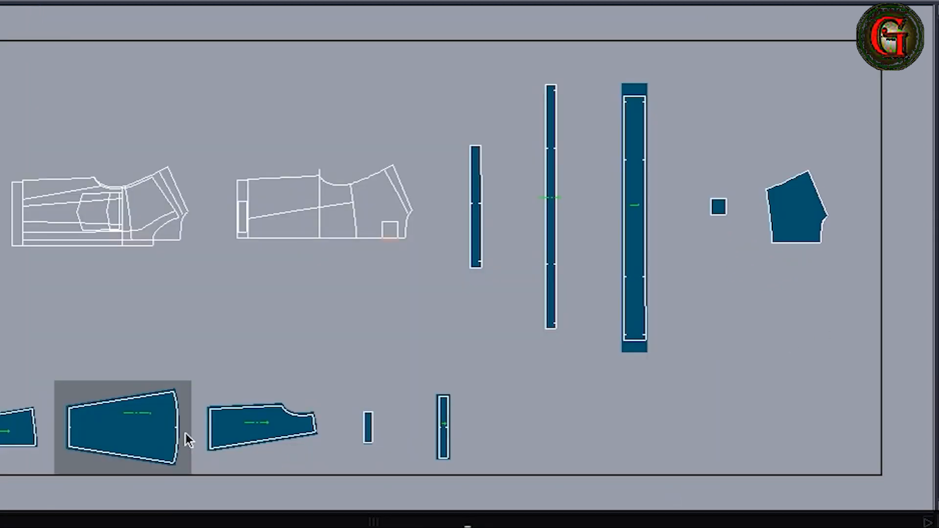
- Delete the original tapered half panel and the shorter long strip above the lower row of pieces
click(8, 430)
key(Delete)
click(8, 424)
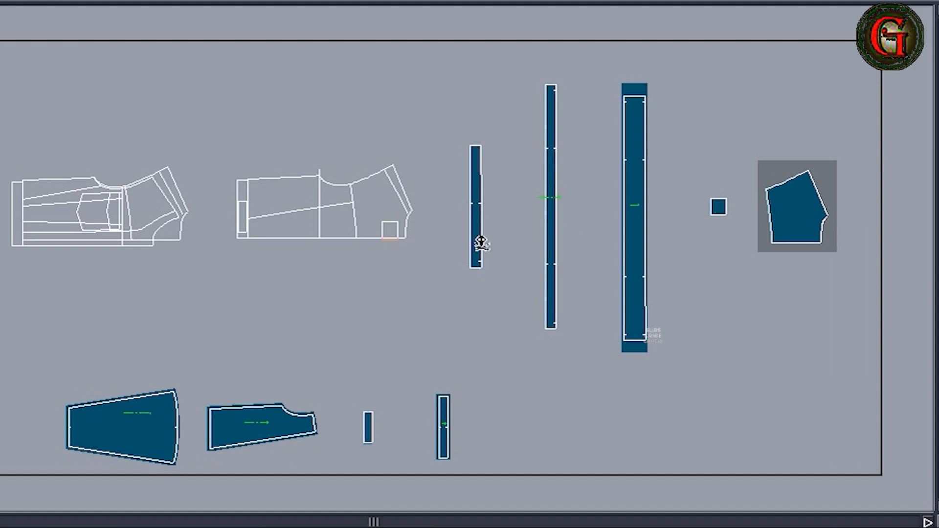
click(477, 220)
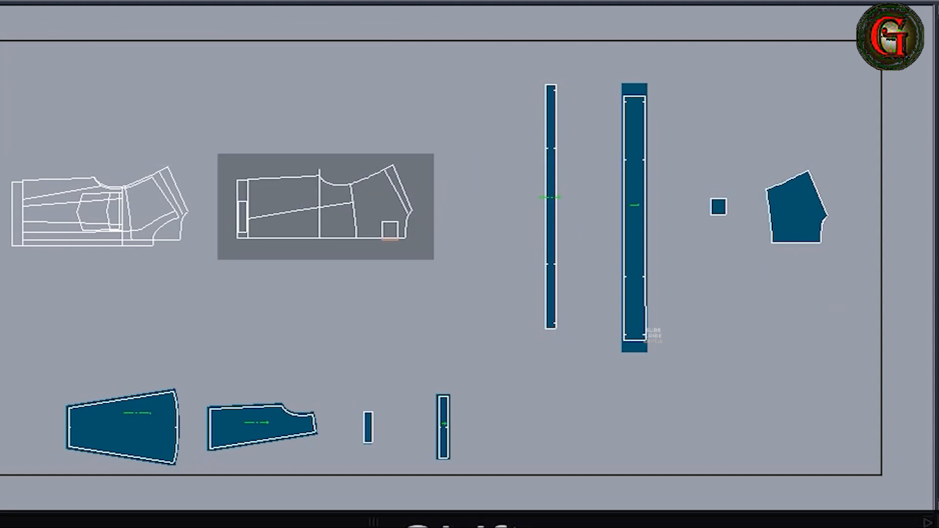
- Add a seam allowance to all edges of the five-sided yoke piece
drag(745, 141, 838, 299)
click(820, 199)
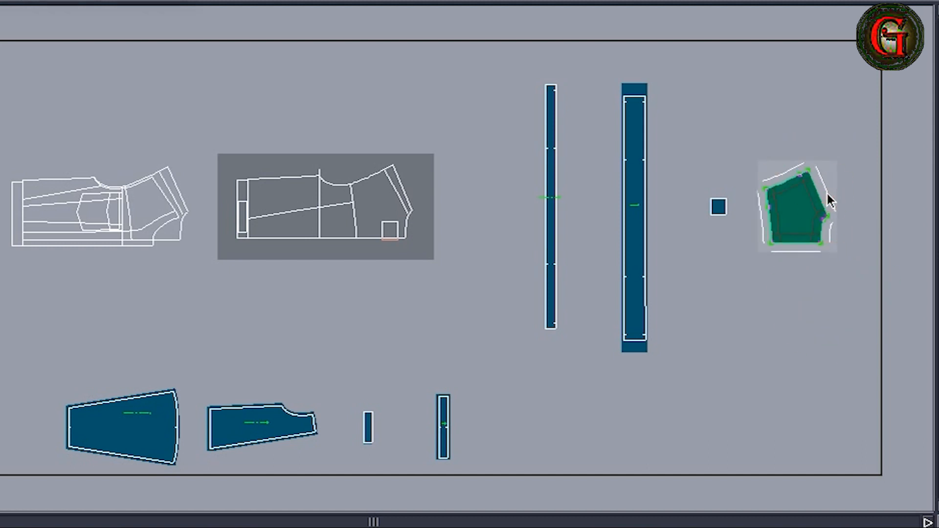
click(826, 229)
click(811, 290)
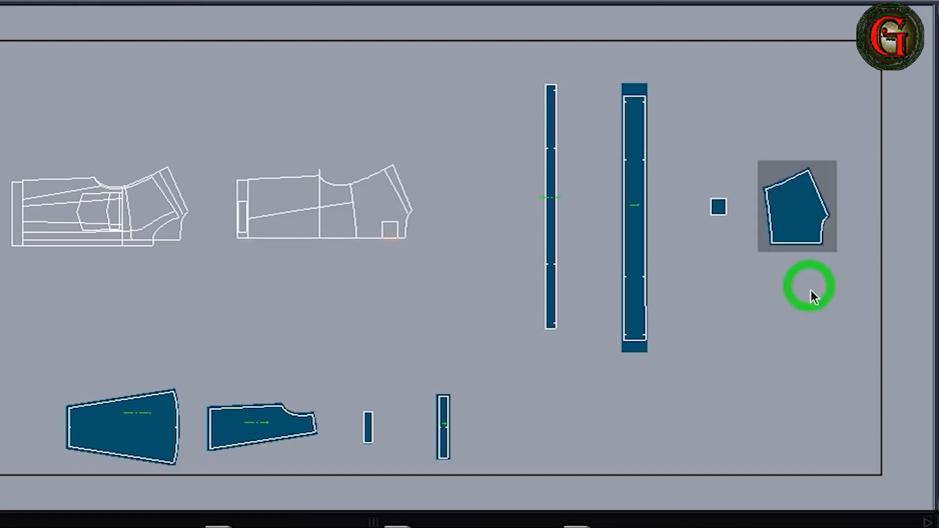
- Mirror the yoke piece about its straight bottom edge to create the full yoke
key(Home)
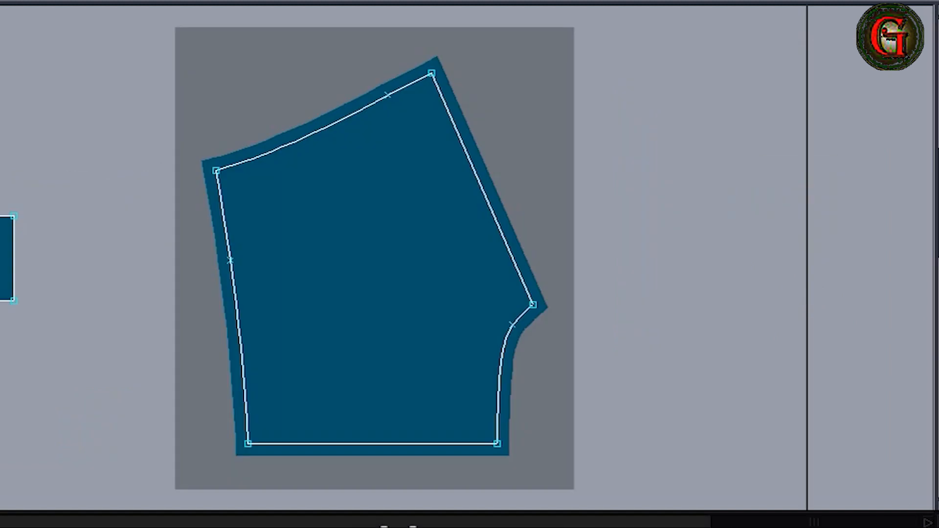
click(249, 446)
click(497, 443)
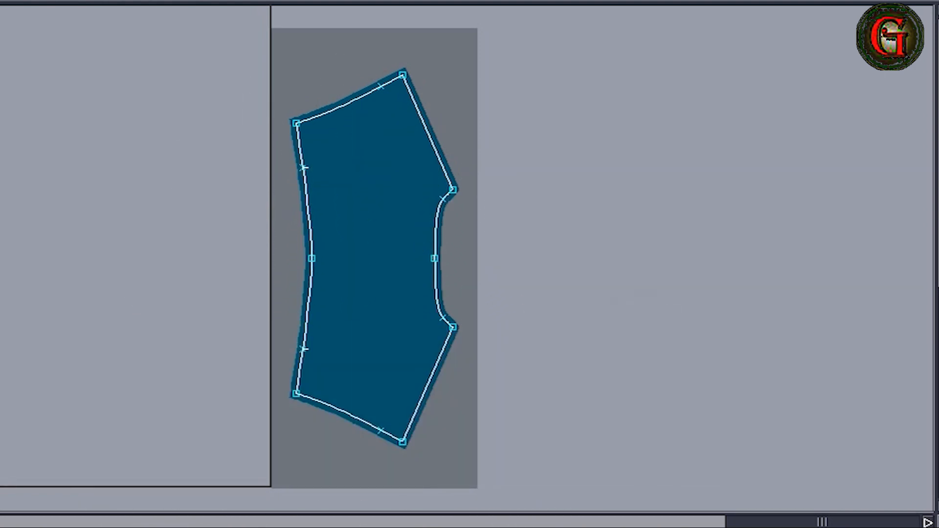
- Select the two curve points on the full yoke's long concave edge and adjust their position symmetrically
drag(278, 143, 309, 365)
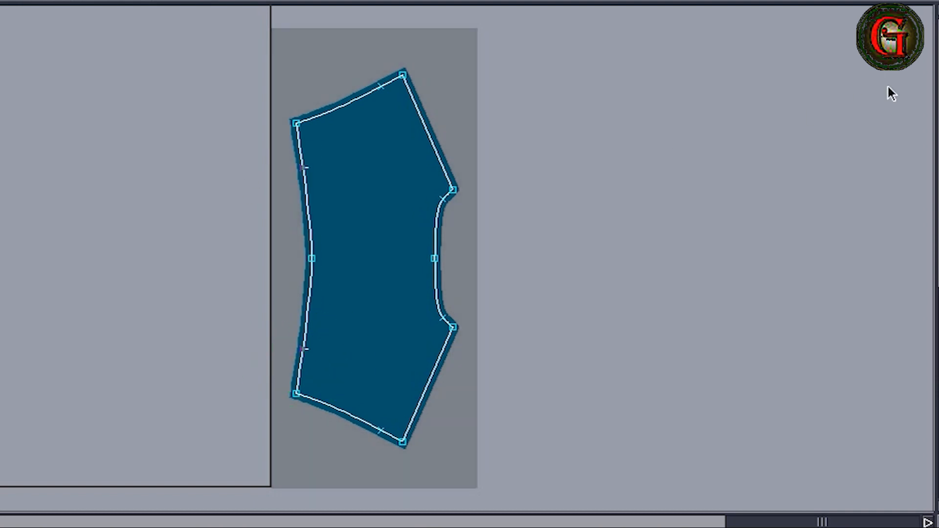
click(304, 168)
key(Return)
key(Return)
key(Return)
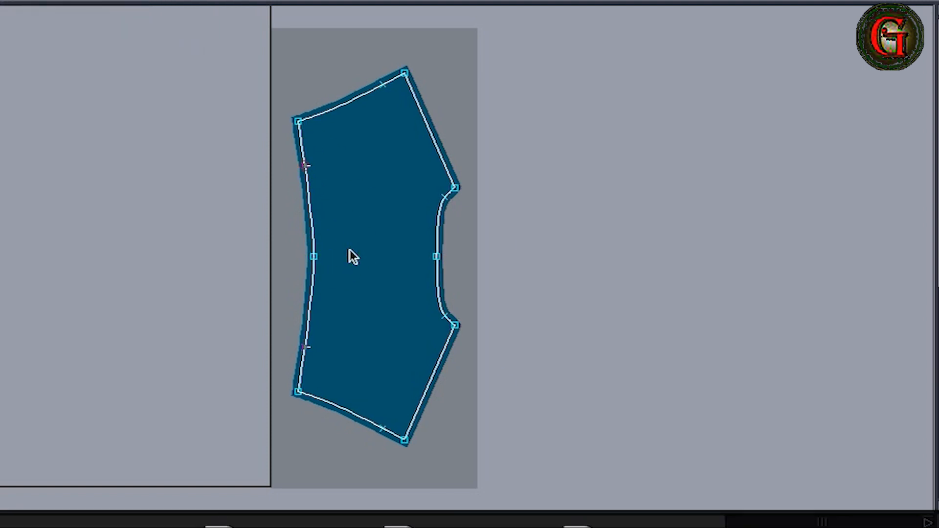
- Nudge both curve points on the yoke's long concave edge slightly inward to smooth the curve
key(shift+t)
key(shift+t)
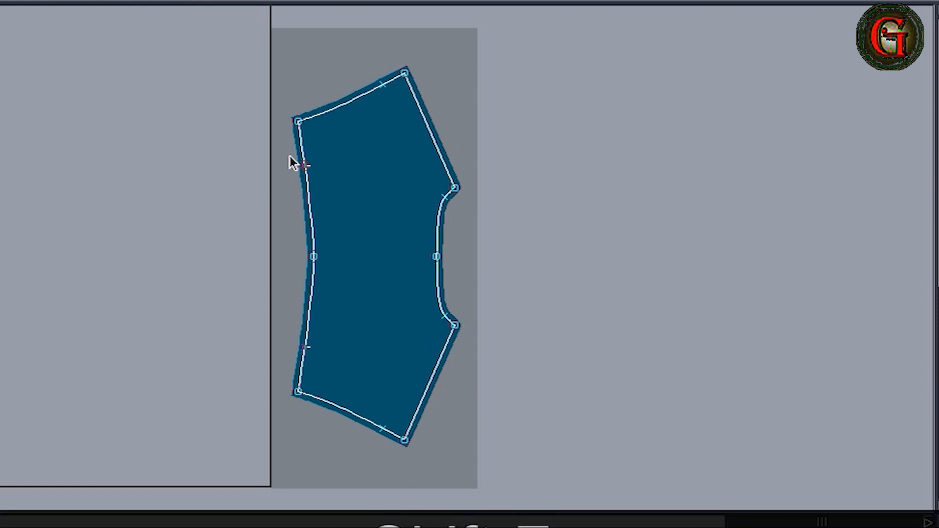
click(343, 221)
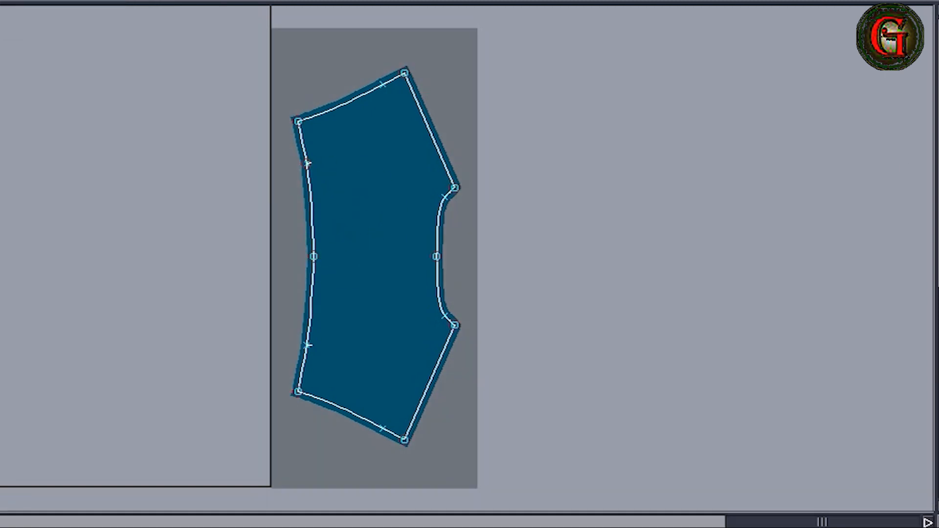
- Notch the centre points of the yoke's neckline and long concave edge, and give the yoke a lengthwise grain line
click(437, 256)
click(315, 257)
click(615, 525)
click(603, 469)
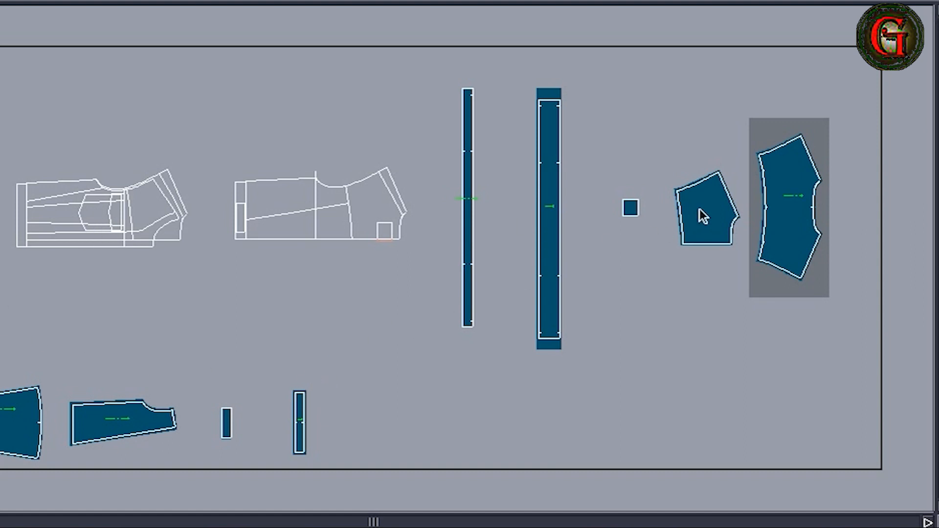
- Delete the original half yoke piece beside the full yoke
click(708, 223)
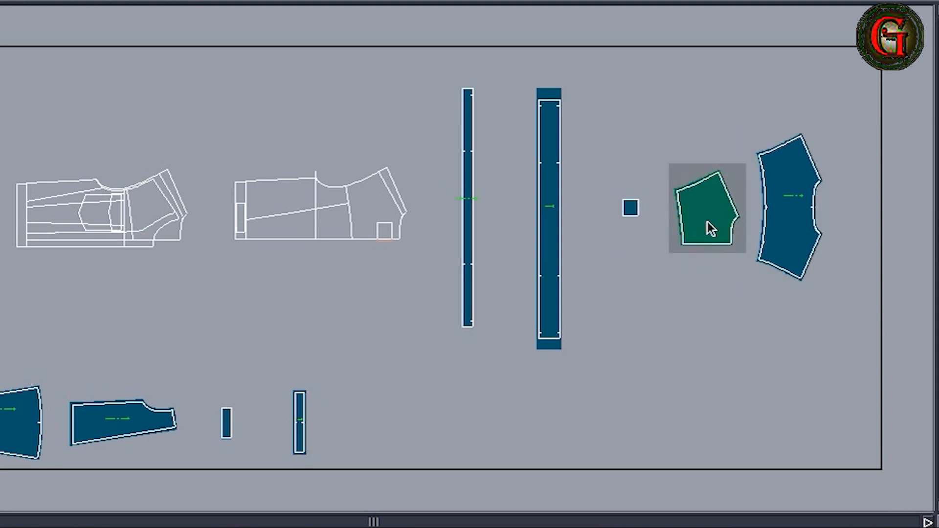
key(shift+e)
click(708, 220)
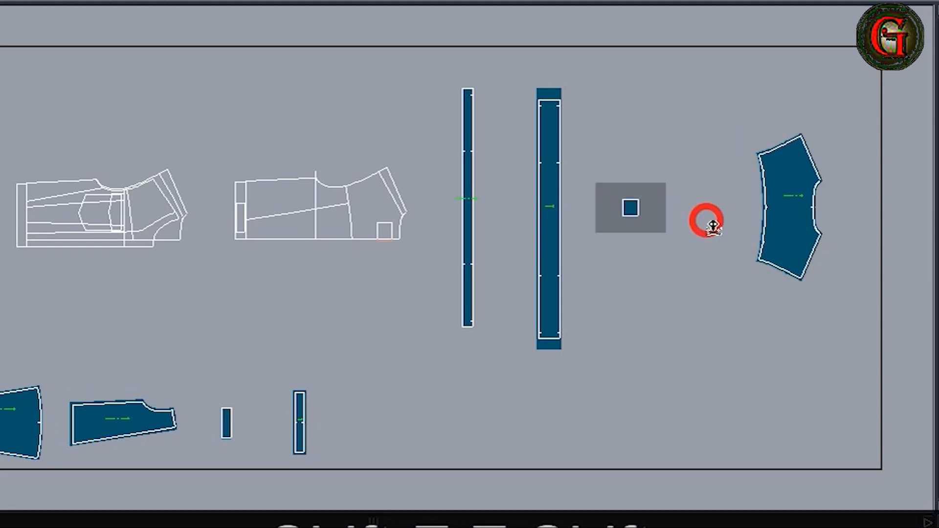
- Mirror the small square piece about its bottom edge and dimension the full height of the mirrored piece
key(Home)
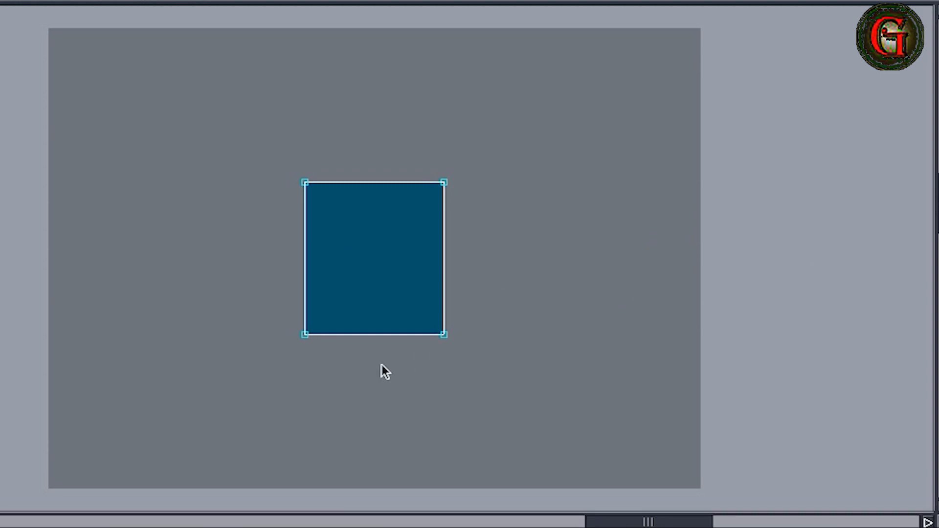
click(444, 334)
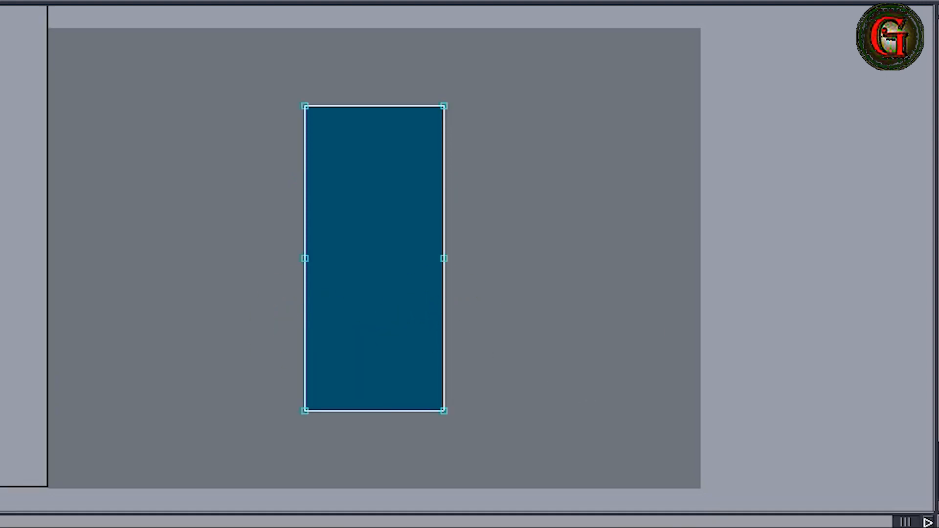
drag(370, 106, 371, 409)
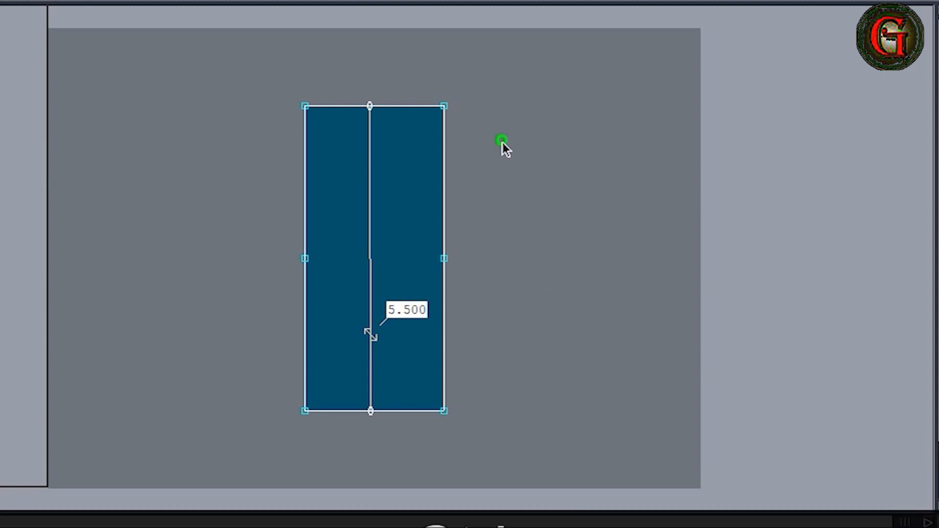
- Move the top edge of the mirrored rectangle inward by 0.75 inch
key(ctrl+shift+e)
key(ctrl+shift+e)
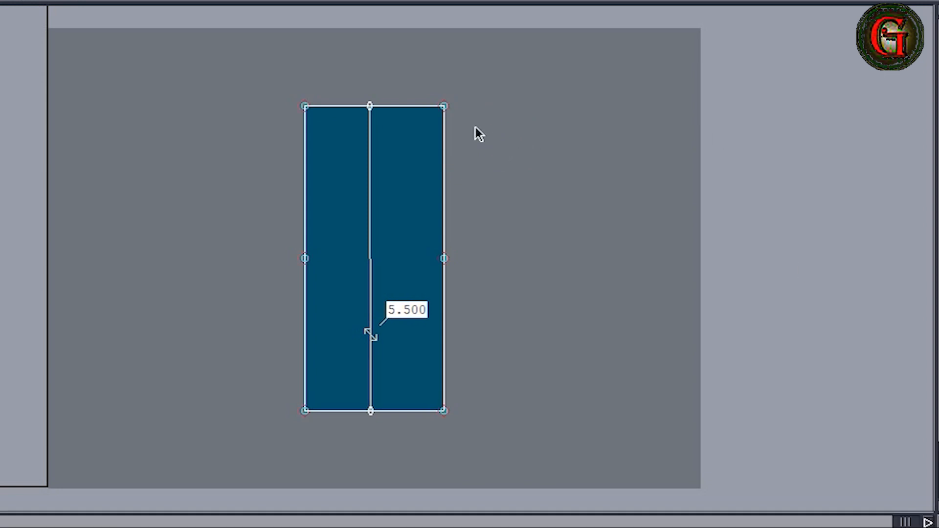
click(411, 102)
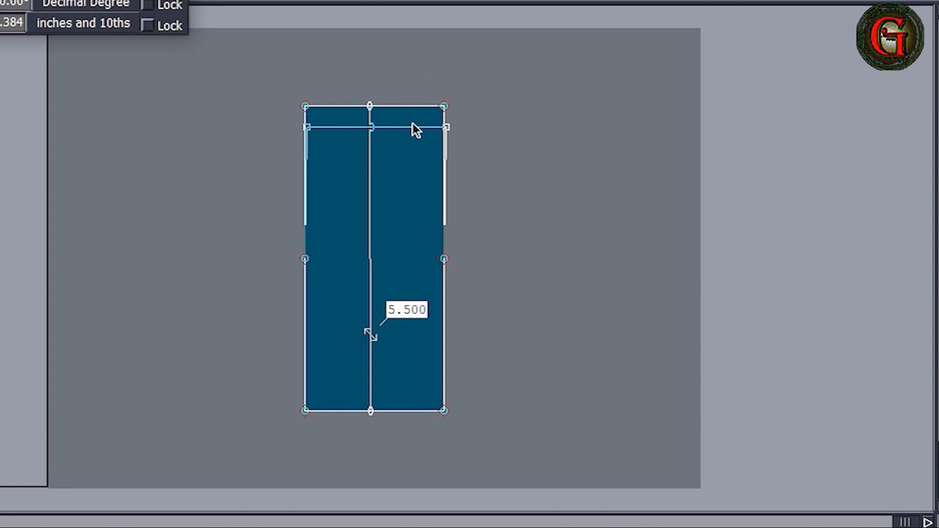
click(413, 123)
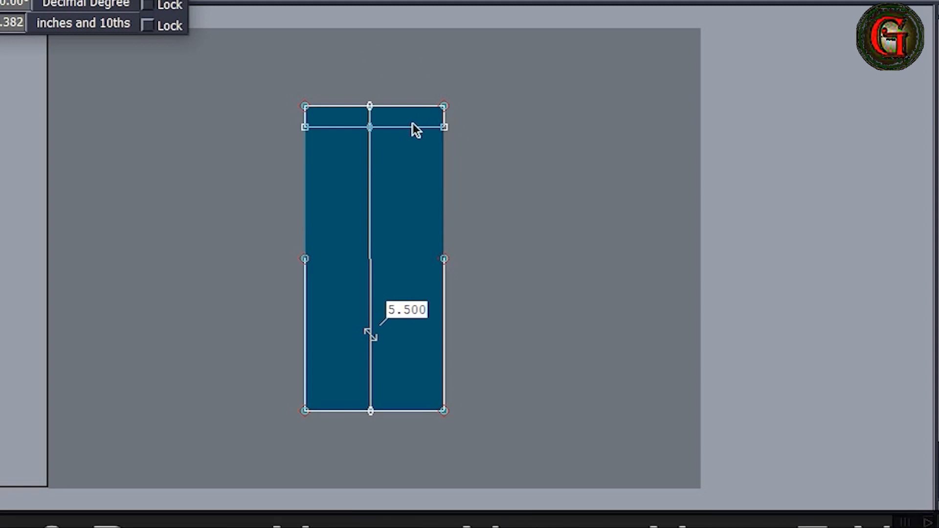
text(0.75)
key(Return)
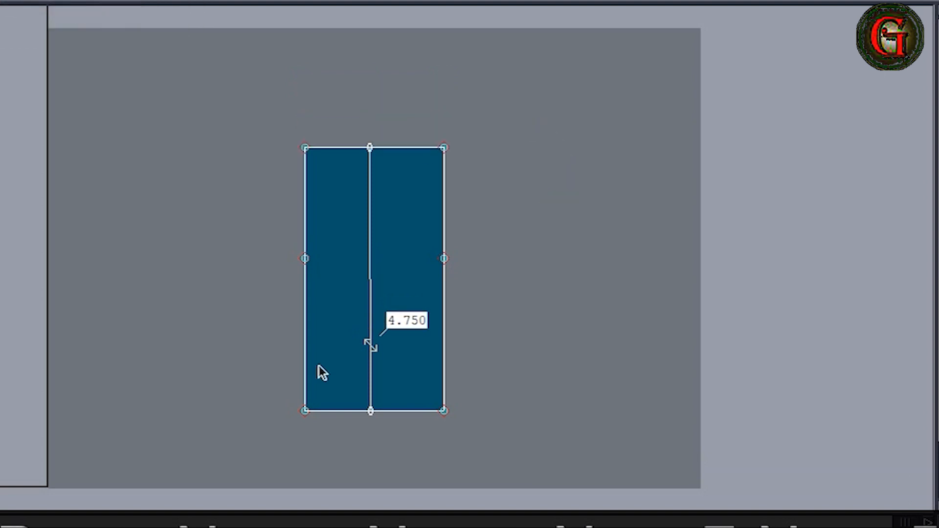
- Move the rectangle's bottom edge inward to bring the piece's height to 4.000 inches
click(492, 449)
click(397, 411)
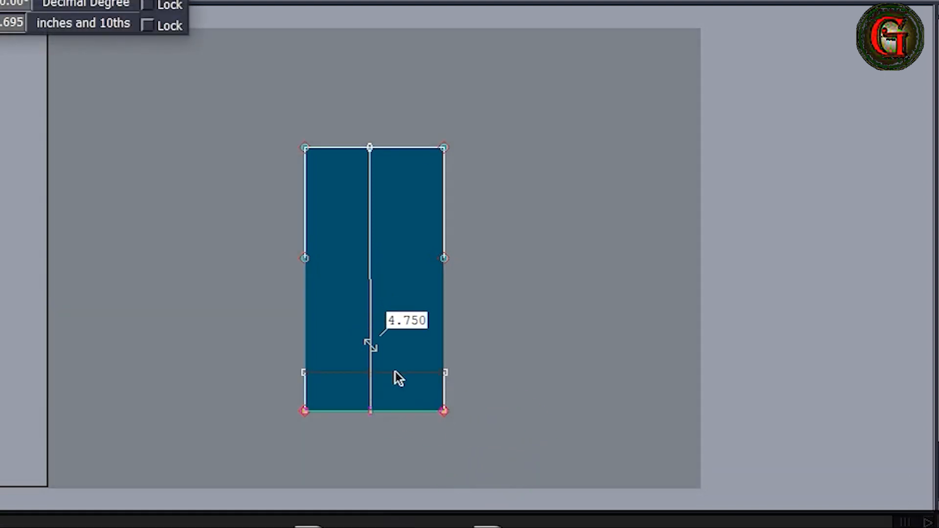
text(4.750)
key(Return)
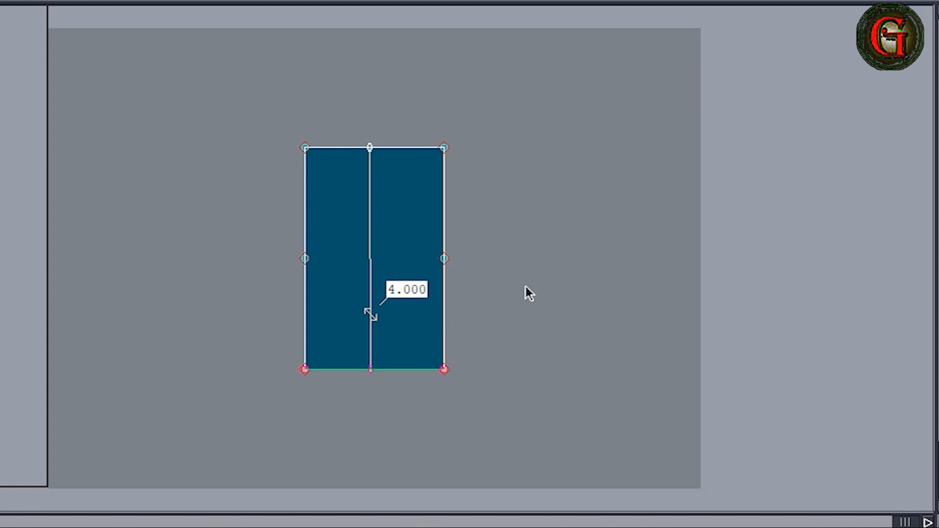
click(504, 253)
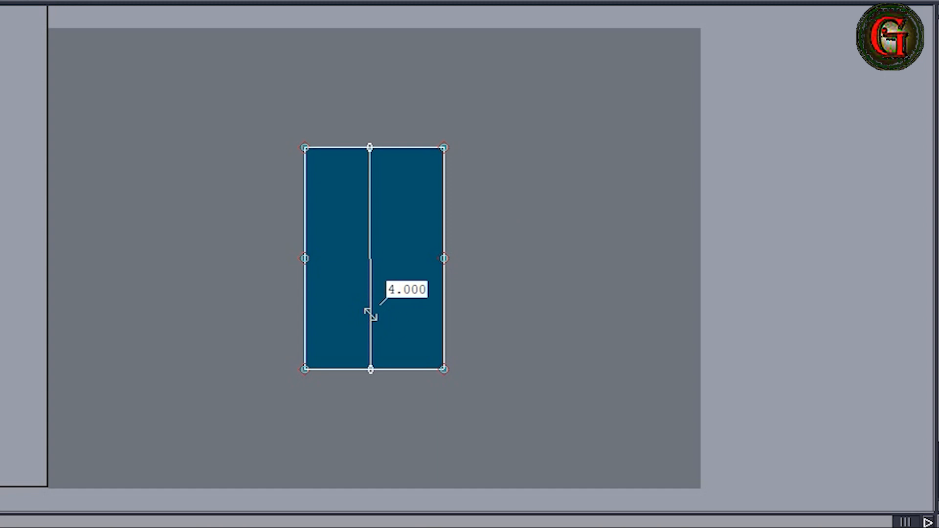
- Duplicate the small rectangle and add a seam allowance to all edges of the original
click(393, 281)
right_click(809, 284)
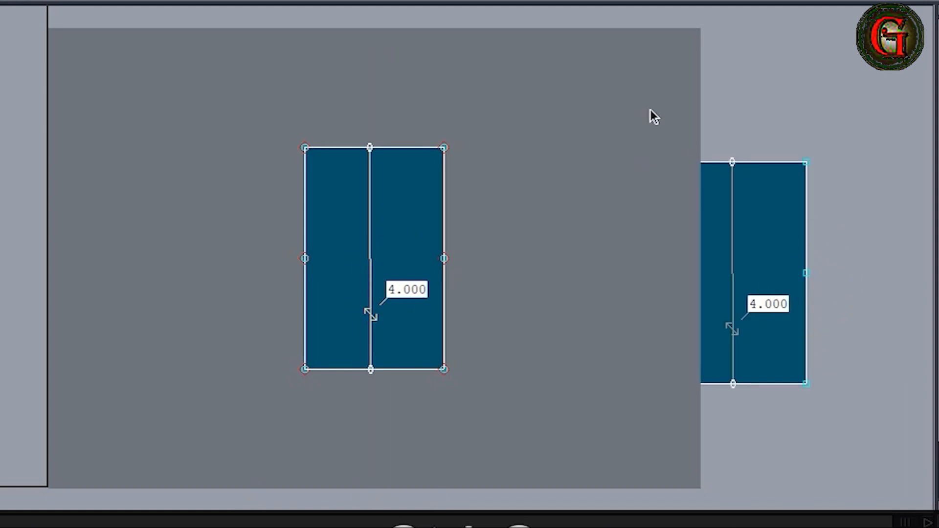
drag(264, 95, 460, 416)
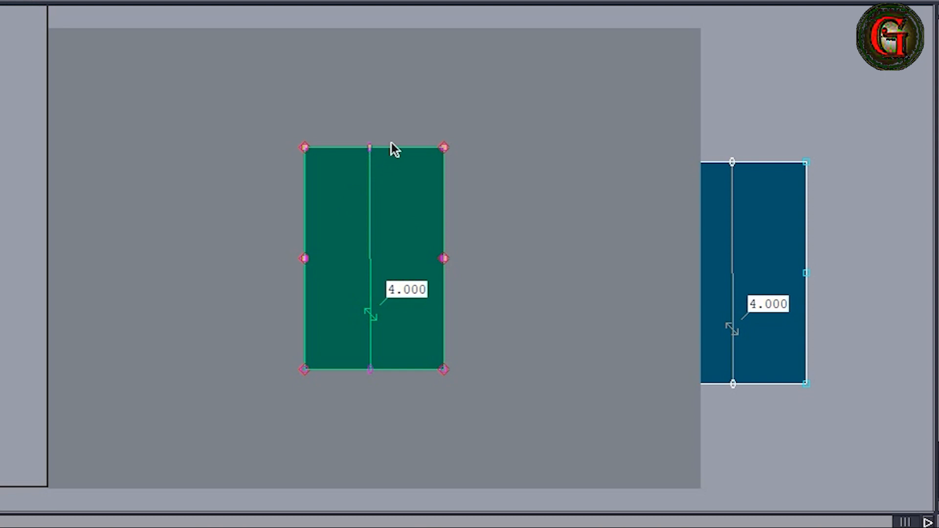
click(392, 126)
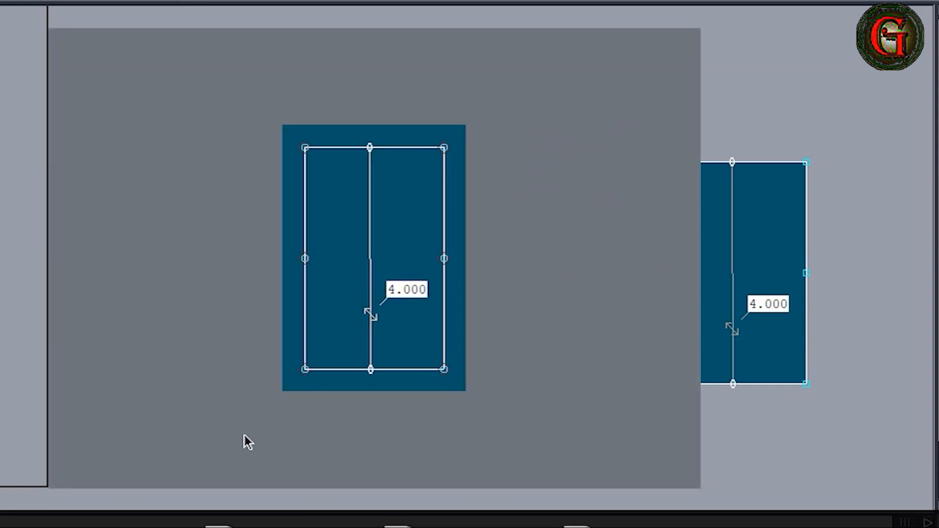
key(j)
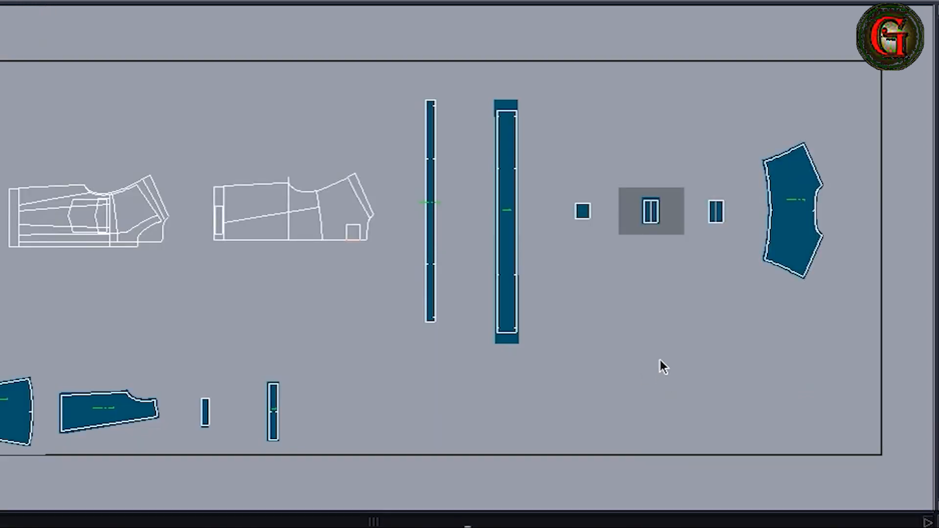
- In the back draft, lower the top edge of the small square at the centre back by 0.75 inch
click(356, 232)
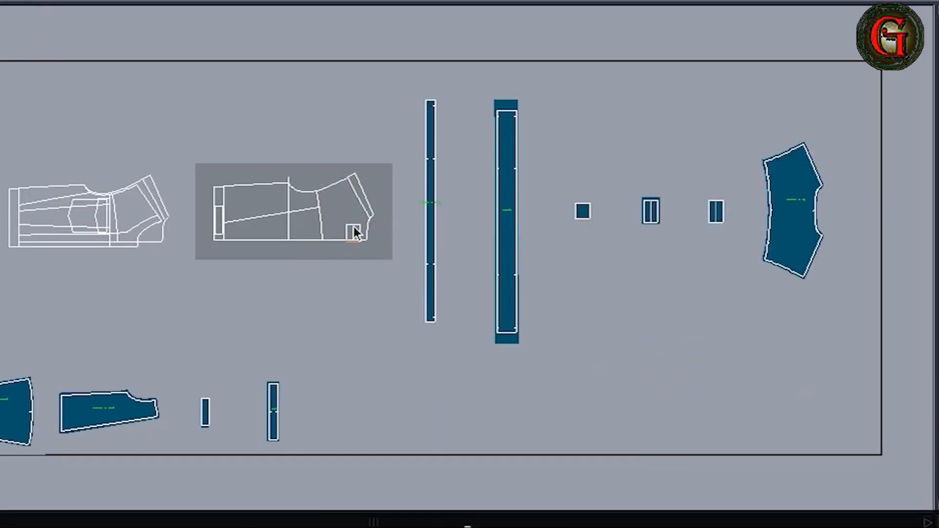
click(356, 232)
drag(604, 301, 708, 346)
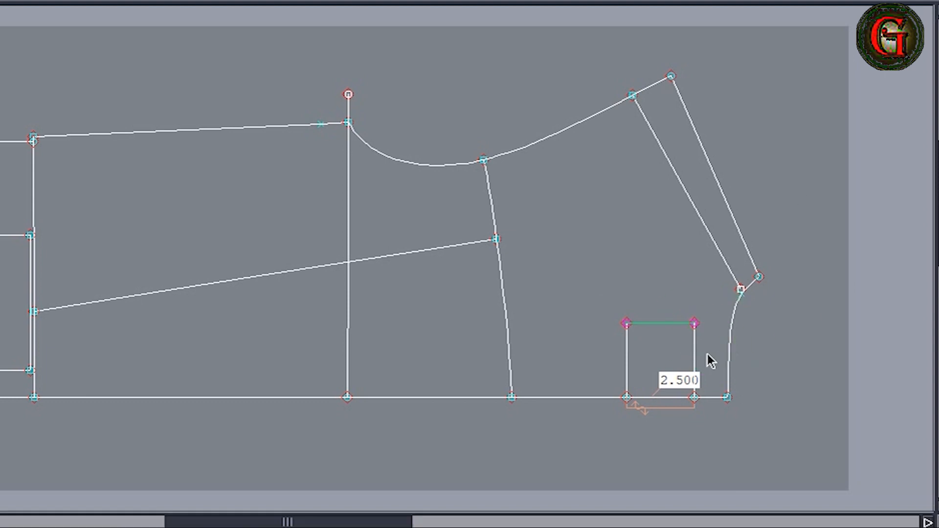
click(668, 331)
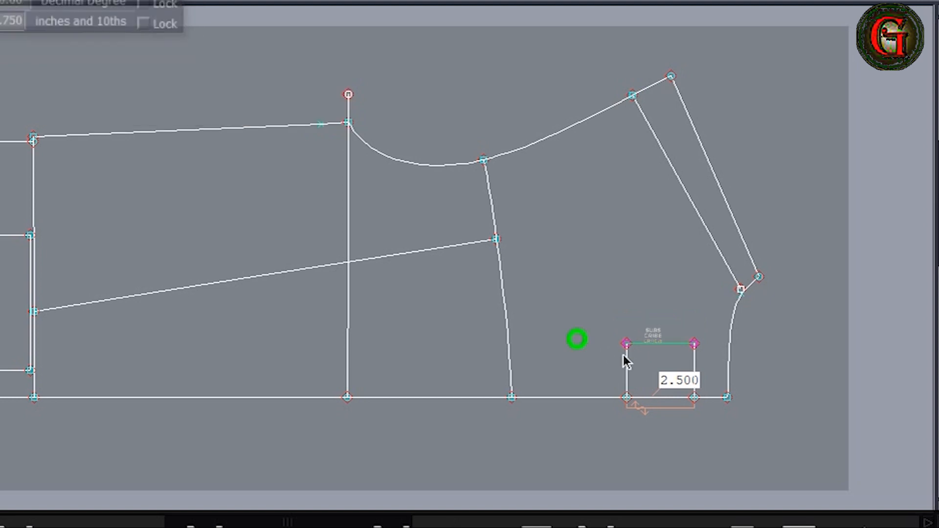
key(Return)
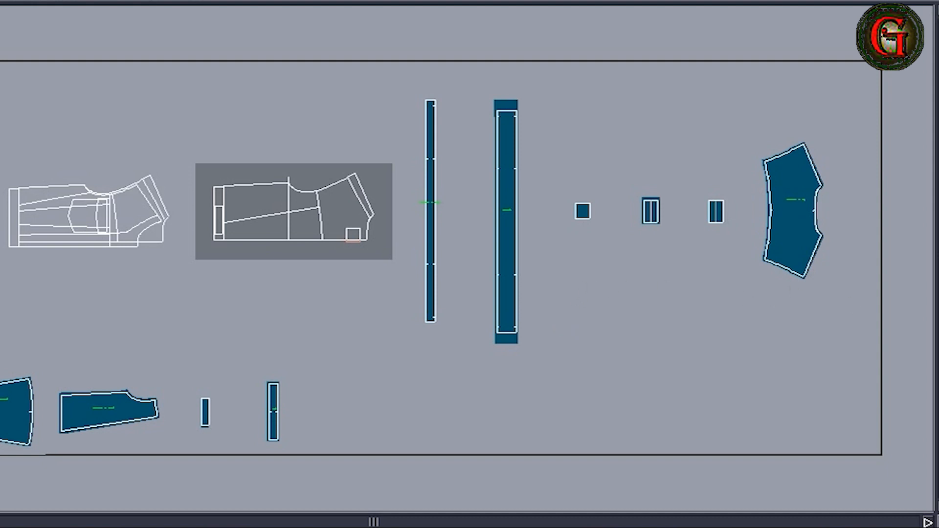
- Overlay the tapered panel, side panel and seam-allowanced rectangle on the yoke, and place the short strip beside the long strips
drag(31, 419, 771, 219)
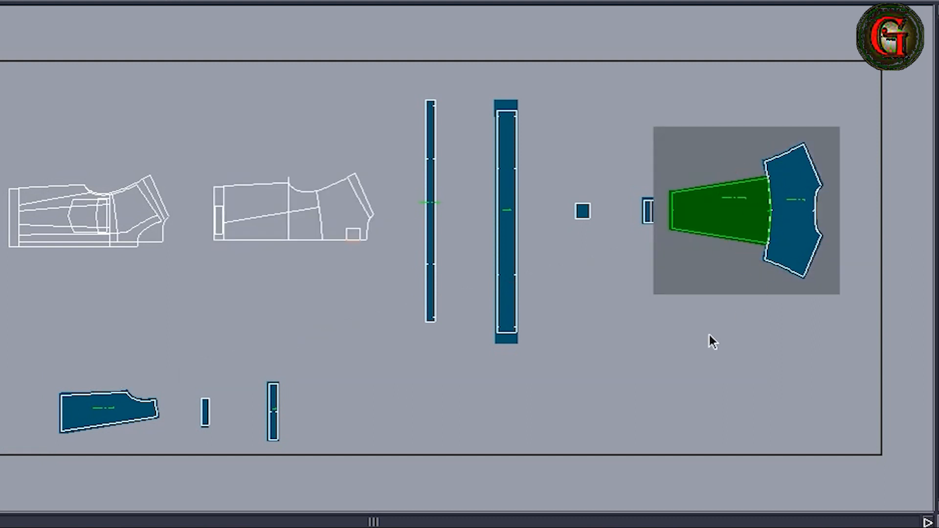
drag(727, 162, 768, 178)
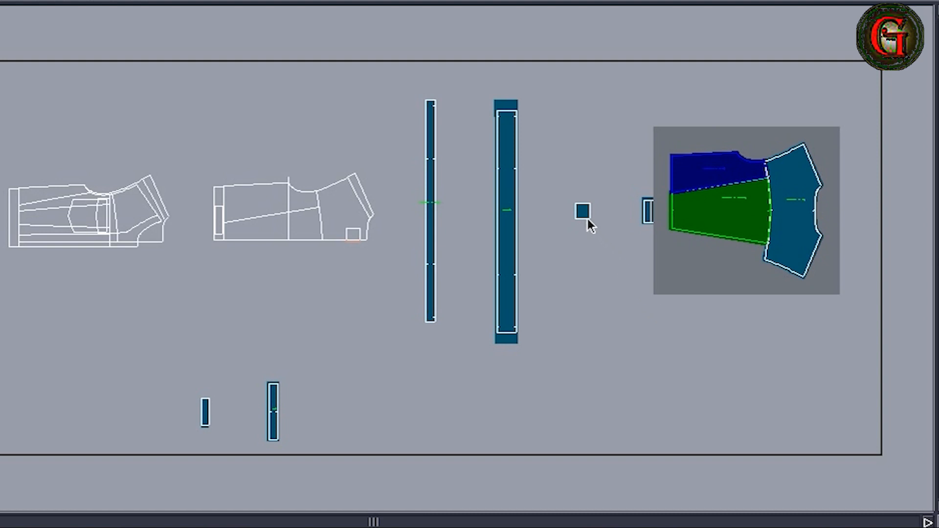
drag(642, 222, 803, 225)
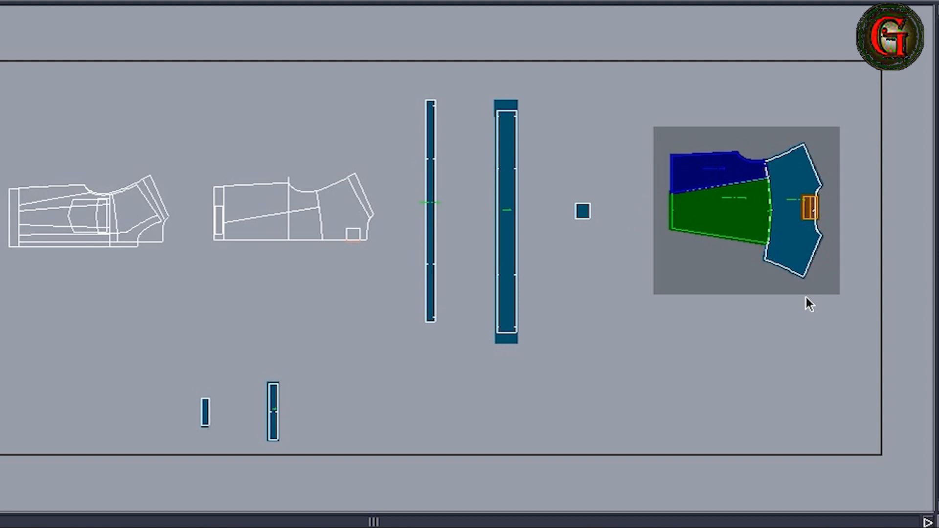
drag(209, 427, 467, 229)
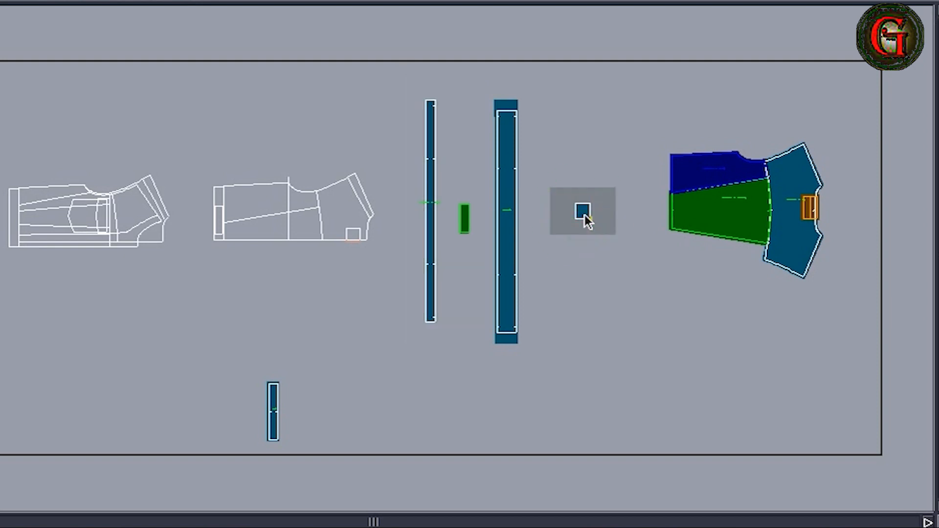
- Delete the original small square piece
key(shift+e)
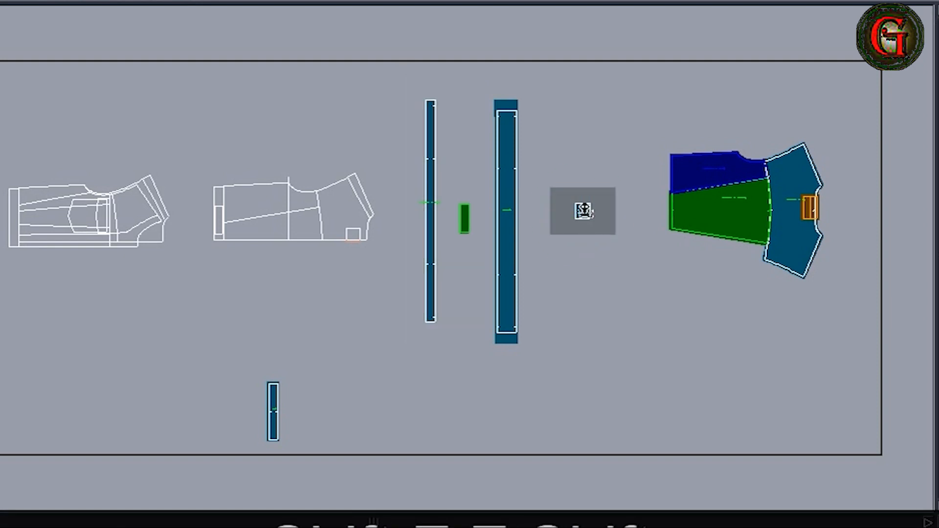
click(589, 214)
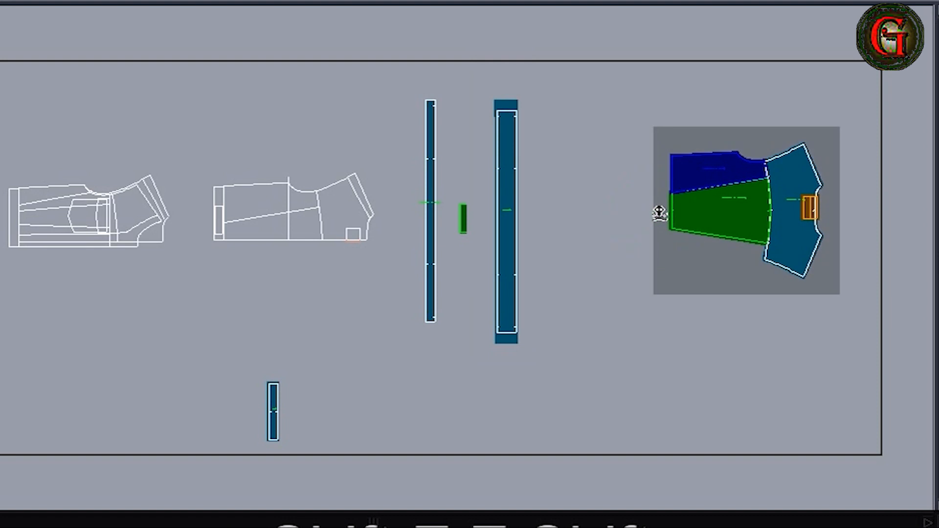
- Inspect the rectangle overlaid on the yoke's neckline and detach it from the yoke assembly
key(Home)
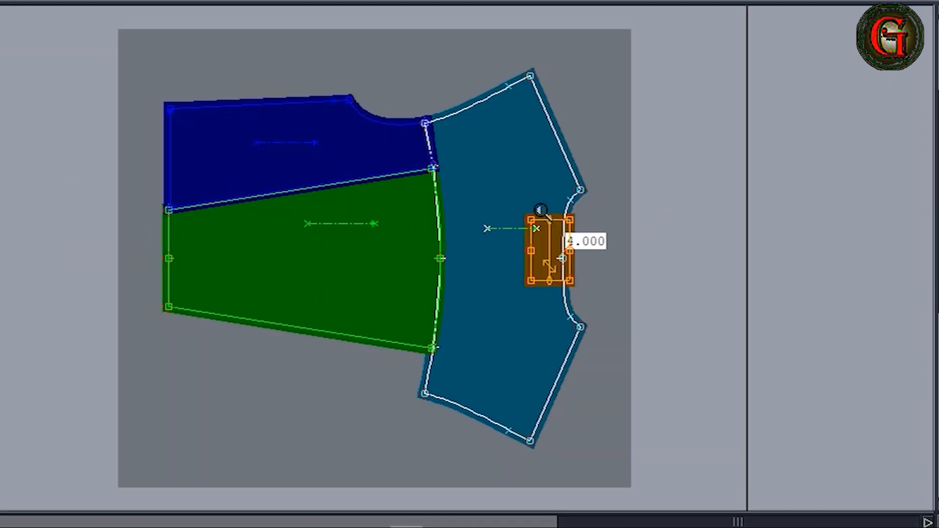
key(Return)
drag(470, 161, 618, 380)
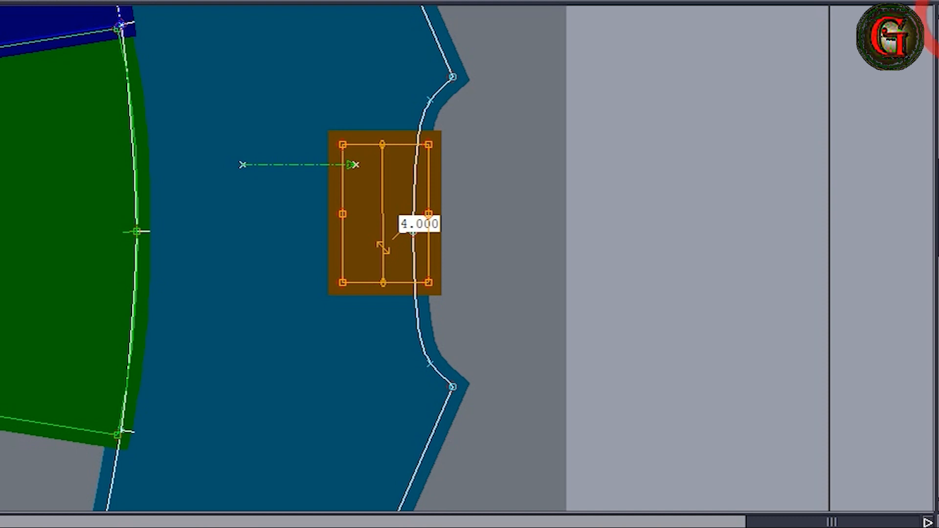
click(342, 196)
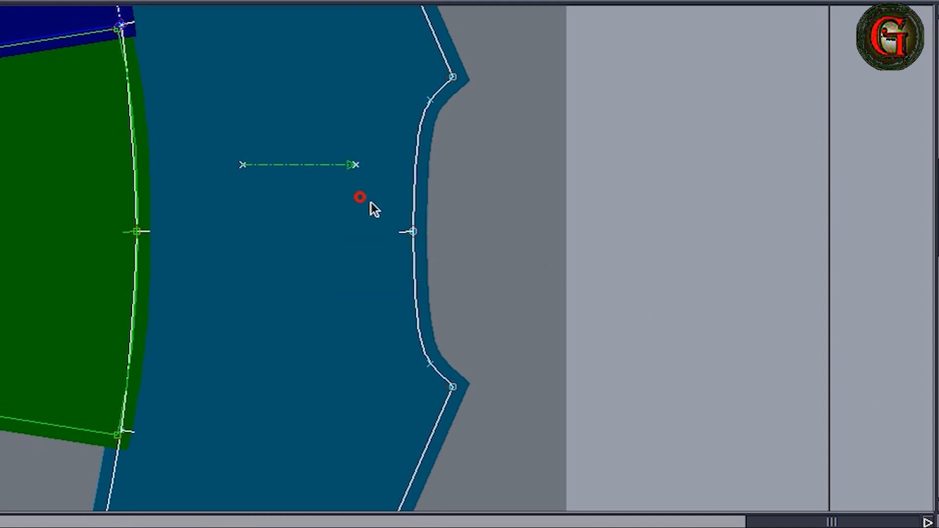
key(j)
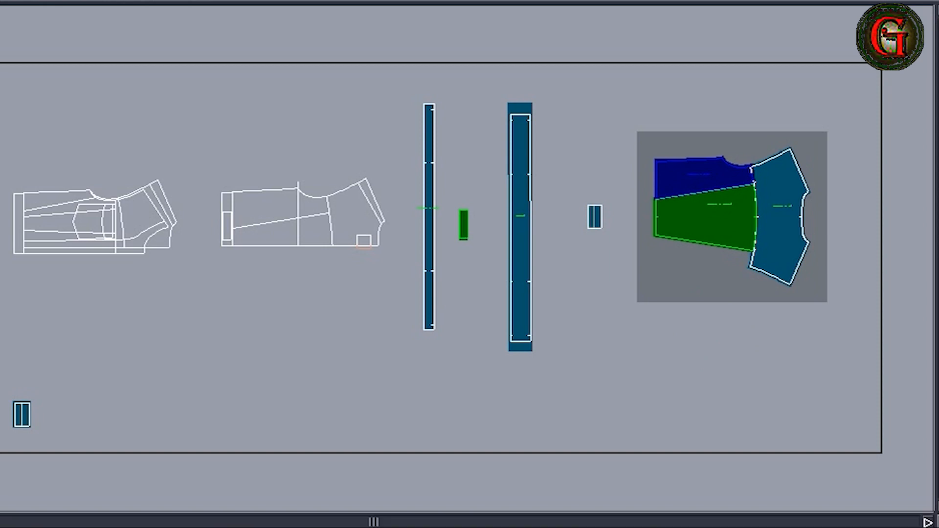
- Overlay the back draft on the yoke assembly, matching its centre neck point to the yoke's neckline centre
click(378, 244)
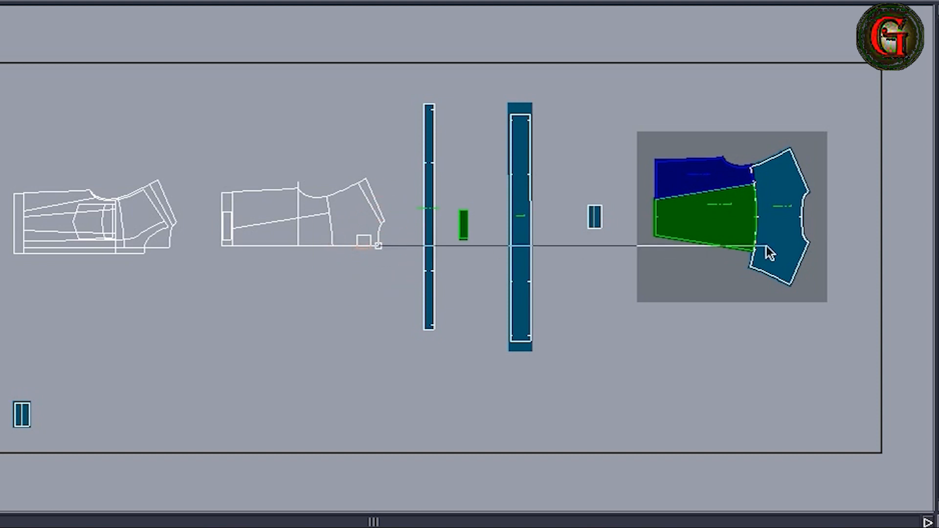
click(799, 218)
key(Return)
drag(756, 172, 811, 230)
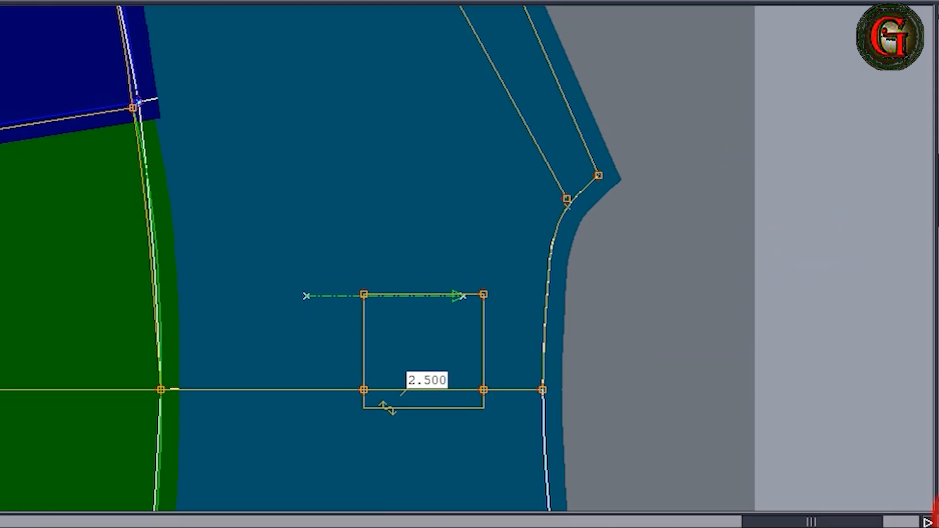
- Trace the four sides of the label rectangle from the overlaid back draft onto the yoke
click(483, 294)
click(483, 390)
click(364, 294)
click(363, 389)
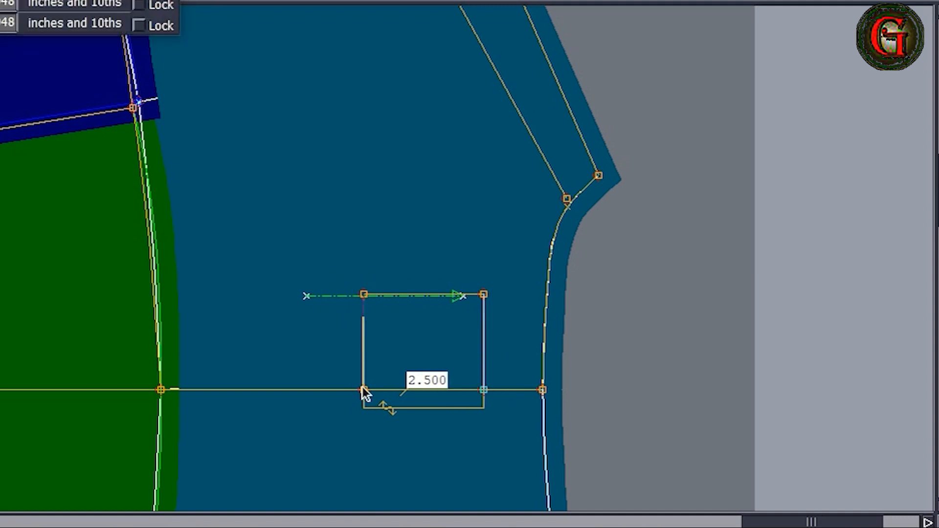
click(363, 295)
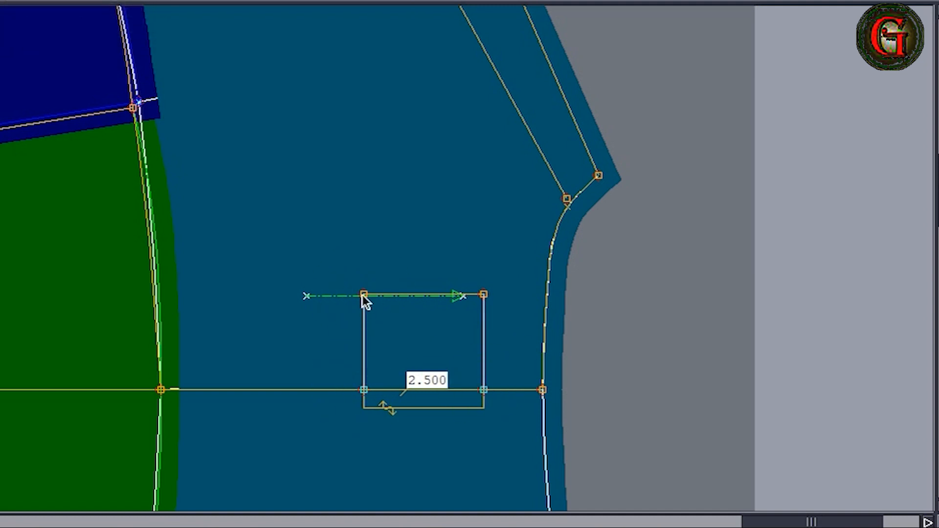
click(483, 294)
click(483, 390)
click(363, 390)
- Detach the lower panel and the overlaid back draft from the yoke assembly
right_click(176, 419)
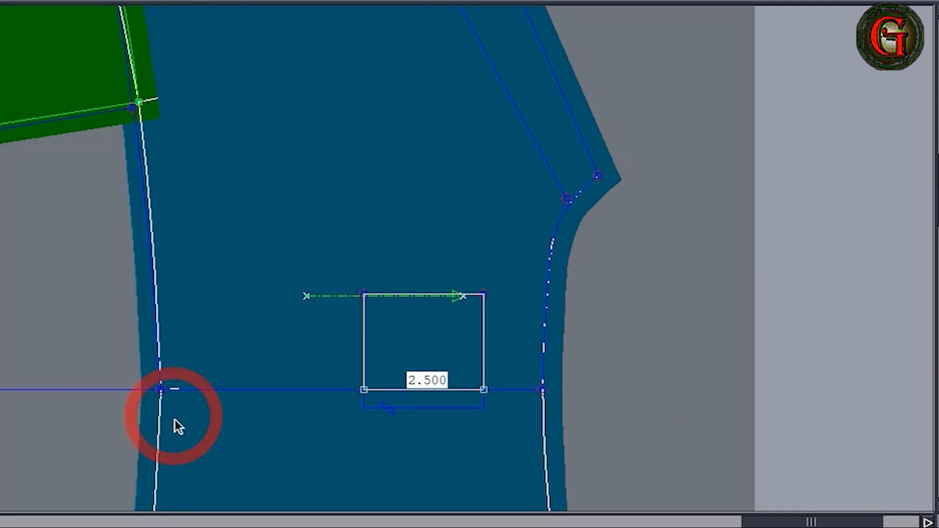
right_click(214, 389)
click(707, 372)
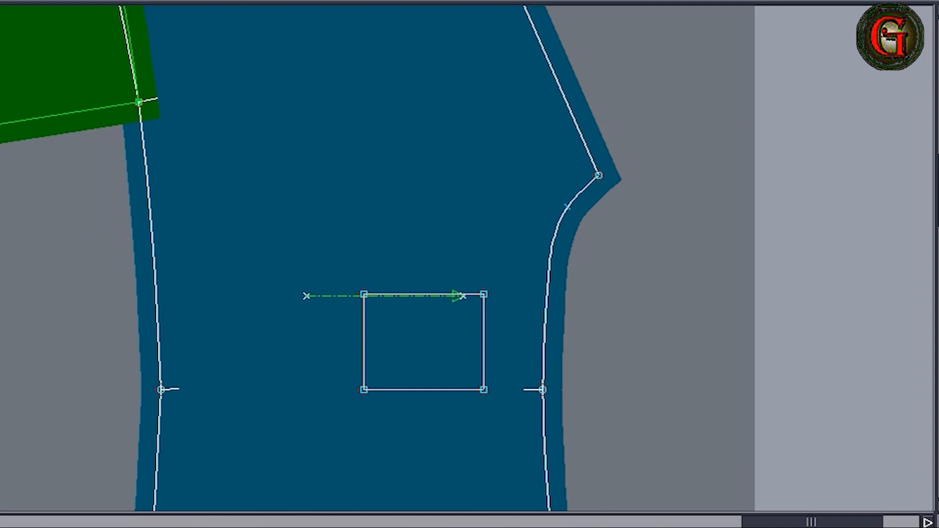
- Mirror the label rectangle's top edge and two sides across an axis along its lower edge on the yoke
click(408, 390)
click(450, 390)
click(435, 293)
click(477, 334)
click(372, 342)
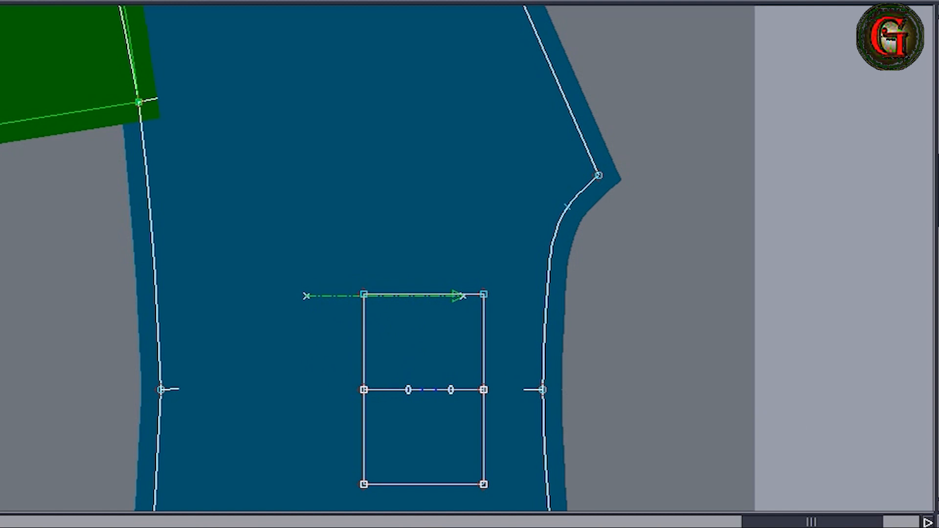
- Pull the surplus points off the two lower corners of the mirrored label rectangle and delete them
click(487, 483)
click(509, 477)
click(509, 477)
click(487, 484)
click(366, 483)
click(390, 474)
click(366, 485)
click(365, 297)
click(380, 336)
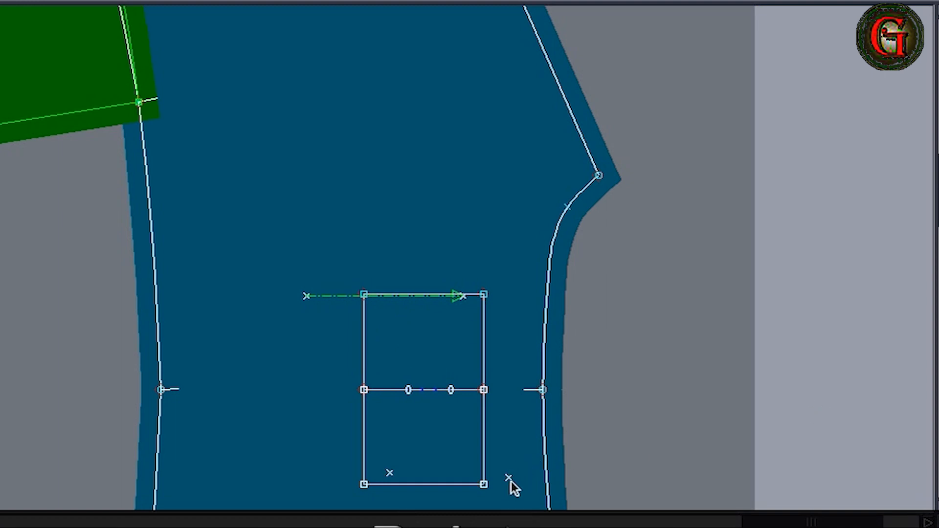
click(384, 469)
- Delete the line dividing the label rectangle in half and erase the leftover mirror axis points
click(396, 390)
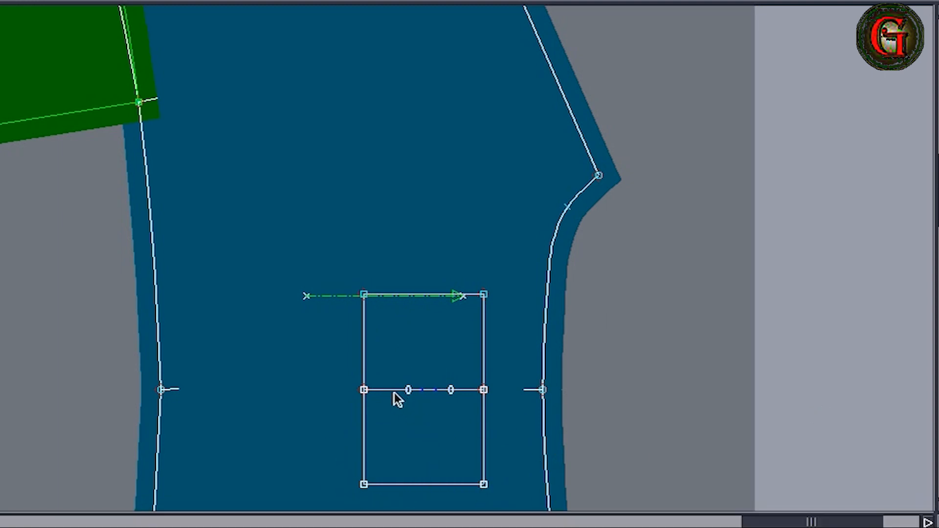
drag(393, 368, 459, 413)
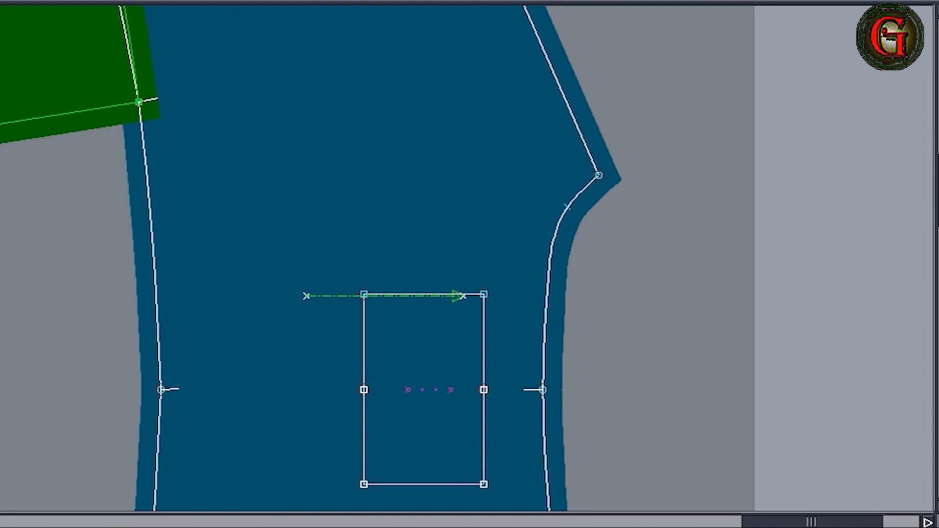
right_click(652, 98)
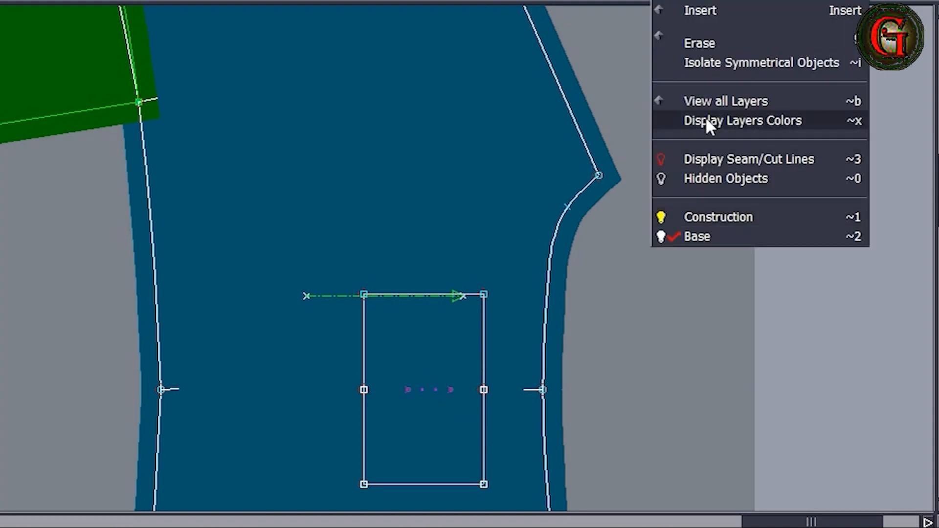
click(707, 42)
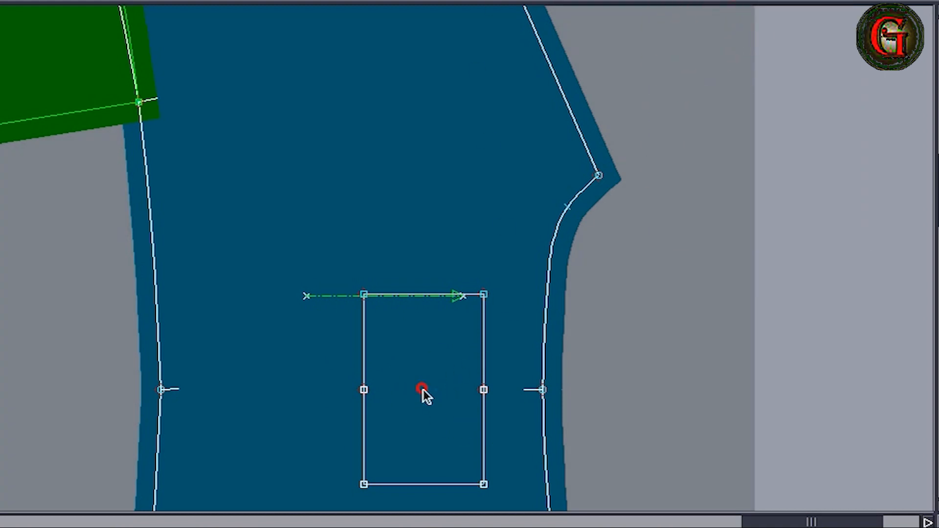
- Pull the surplus points off the midpoints of the label rectangle's two sides and delete them
drag(487, 390, 506, 390)
click(485, 391)
drag(365, 390, 387, 390)
click(365, 391)
click(386, 392)
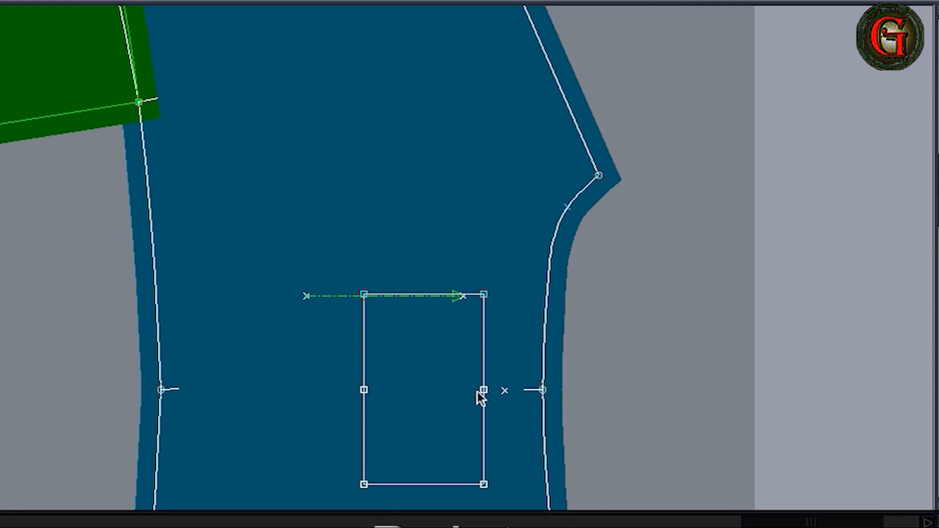
- Move the yoke's grain line clear of the label rectangle
right_click(341, 296)
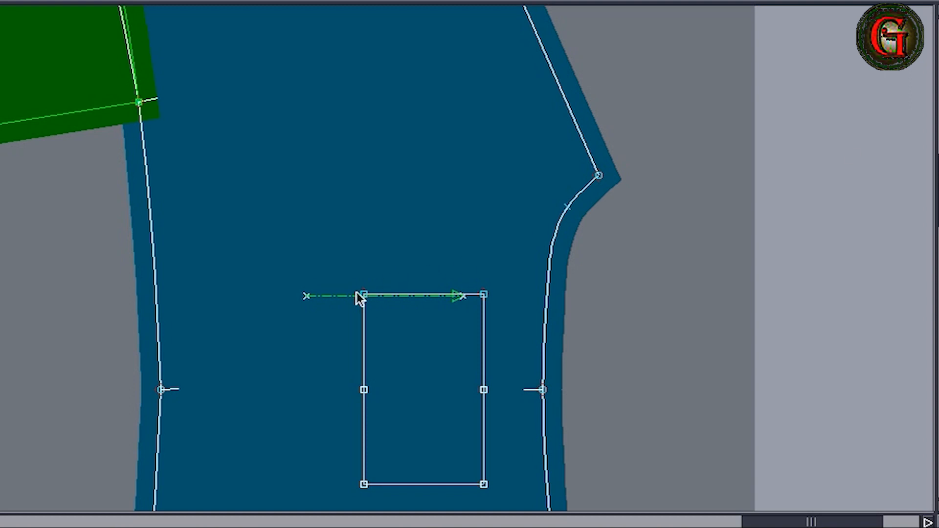
click(337, 295)
click(320, 194)
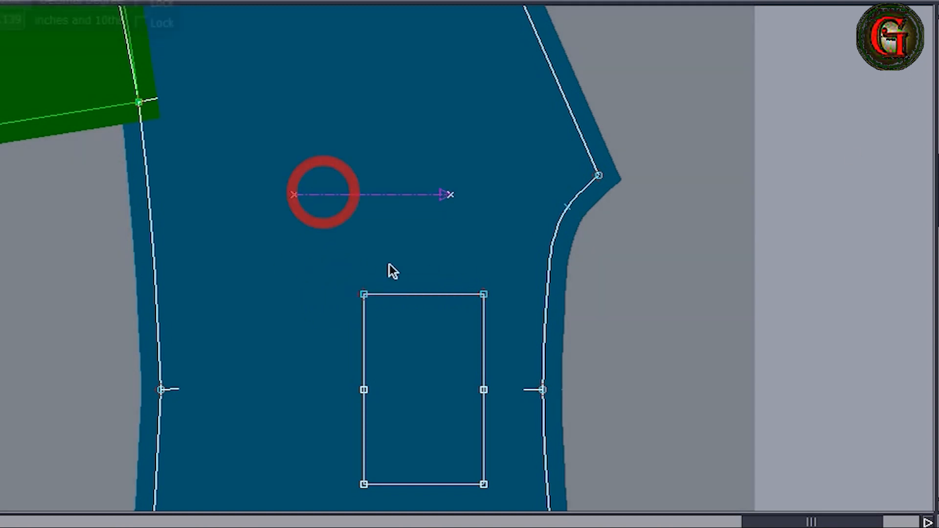
- Match the tapered panel's notched edge to the yoke and overlay the small label piece on the yoke's label rectangle
key(j)
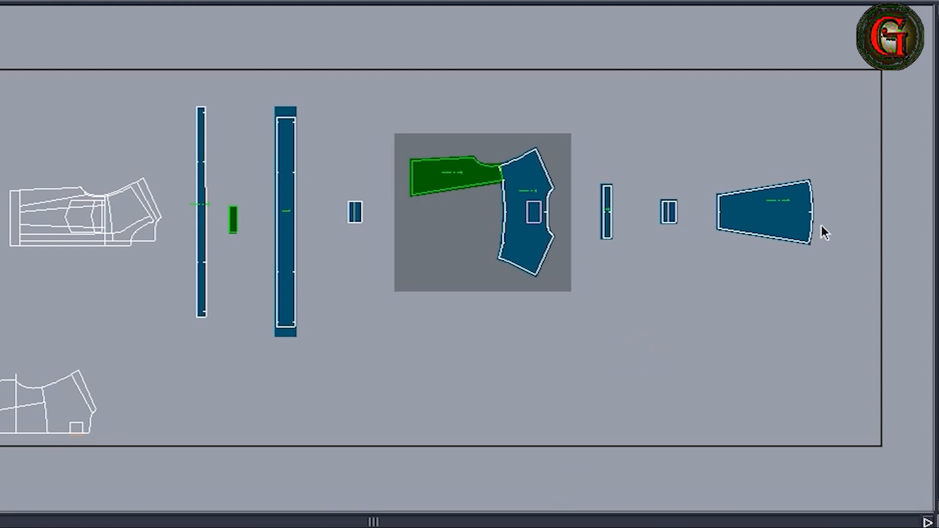
click(813, 212)
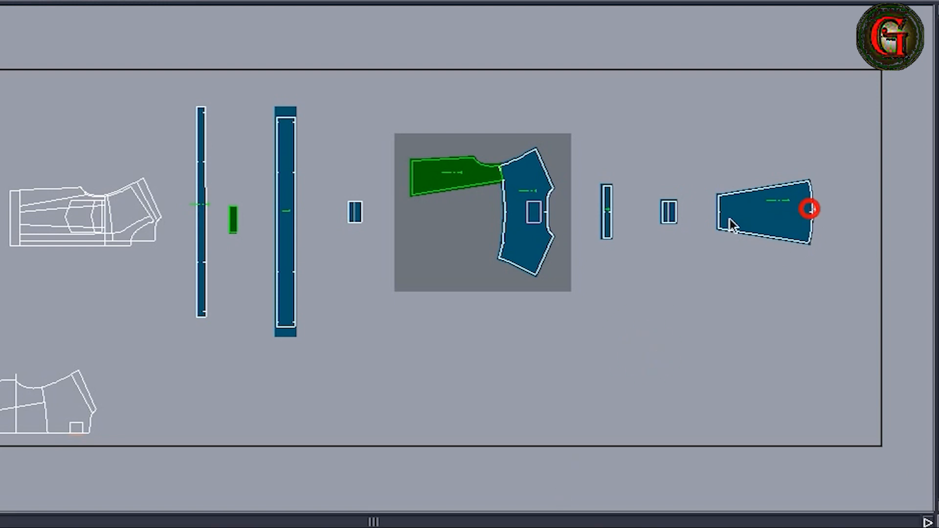
click(506, 213)
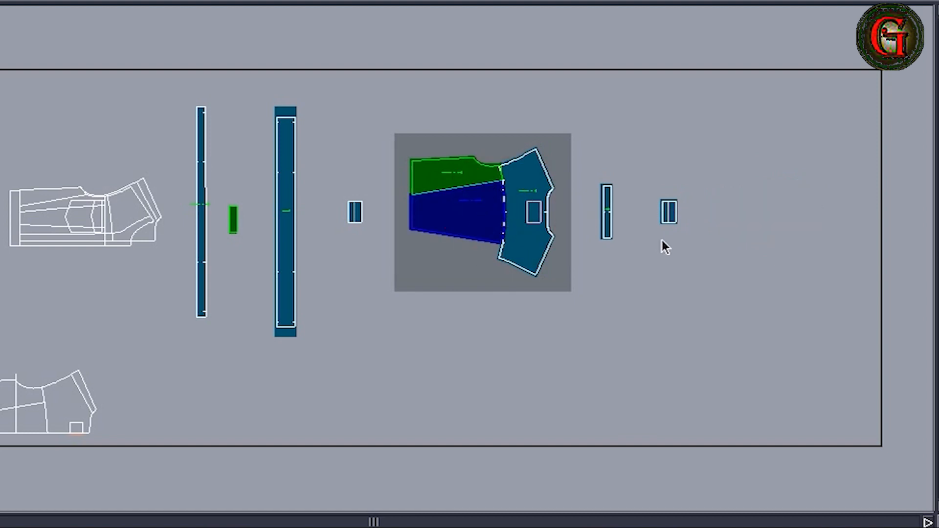
click(361, 223)
click(537, 222)
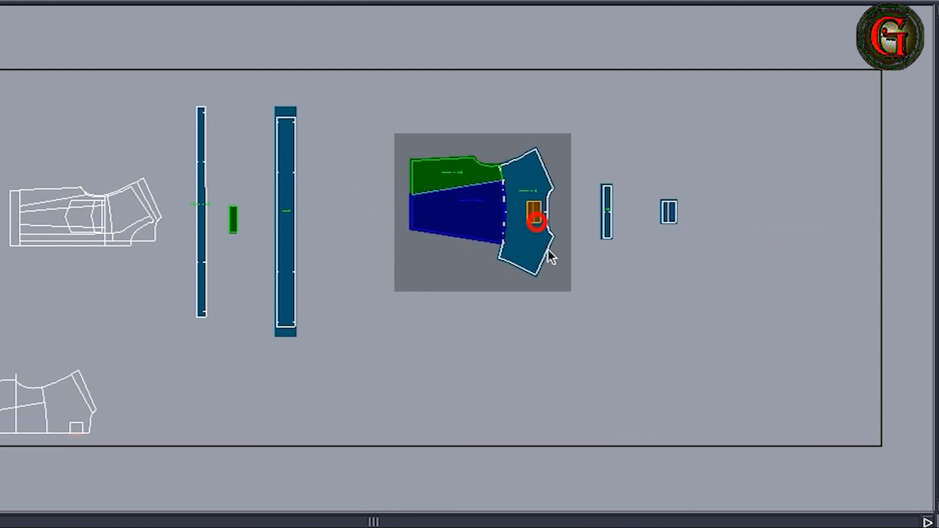
- Extract the pocket flap from the front draft by picking all of its enclosed areas
scroll(504, 276, up, 3)
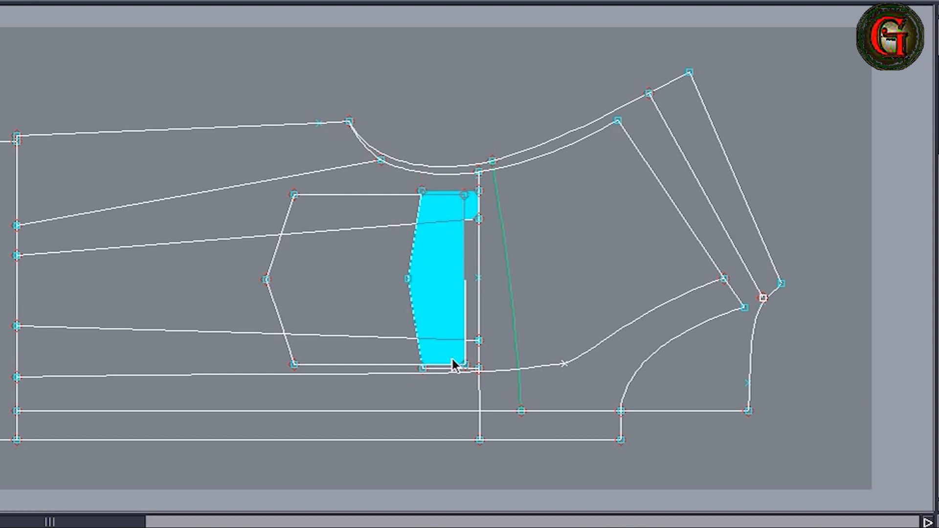
click(472, 368)
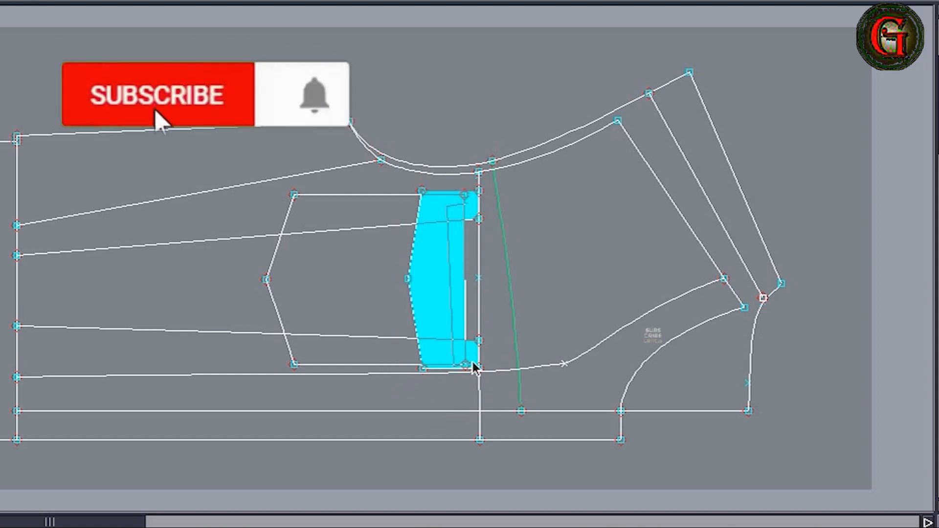
right_click(474, 289)
- Extract the pointed pocket from the front draft by picking all of its enclosed areas
click(331, 208)
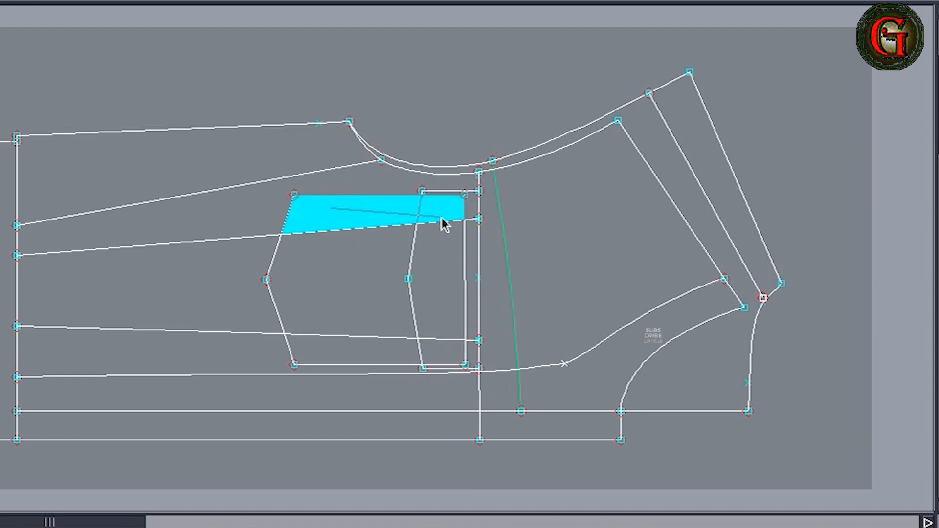
click(446, 219)
click(449, 353)
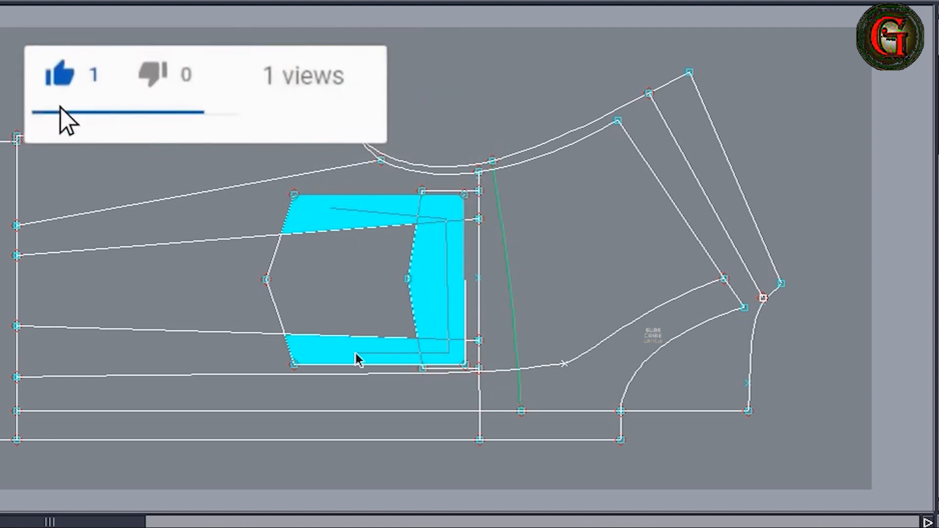
click(356, 352)
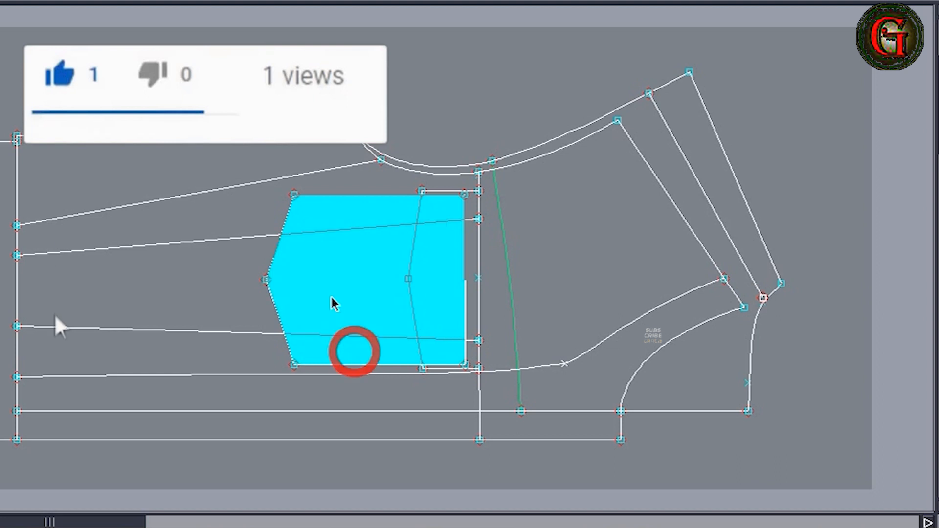
right_click(324, 253)
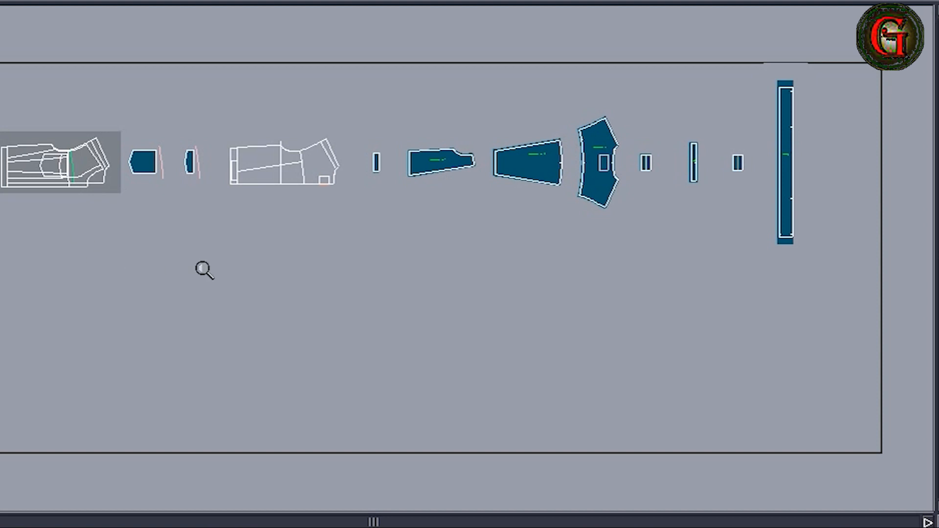
- Display only the front draft, pocket and flap, and delete the stray curve beside the flap and the pocket
click(58, 182)
click(140, 166)
click(198, 162)
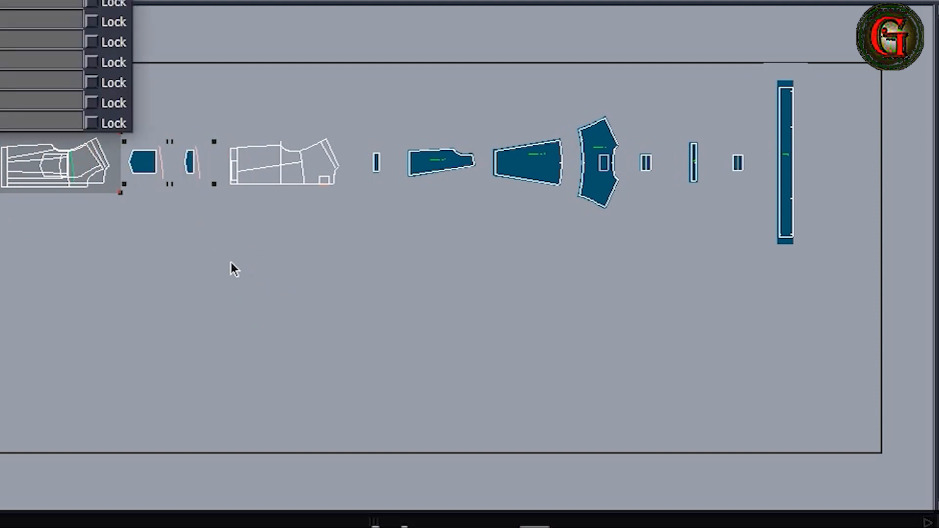
click(62, 179)
click(467, 371)
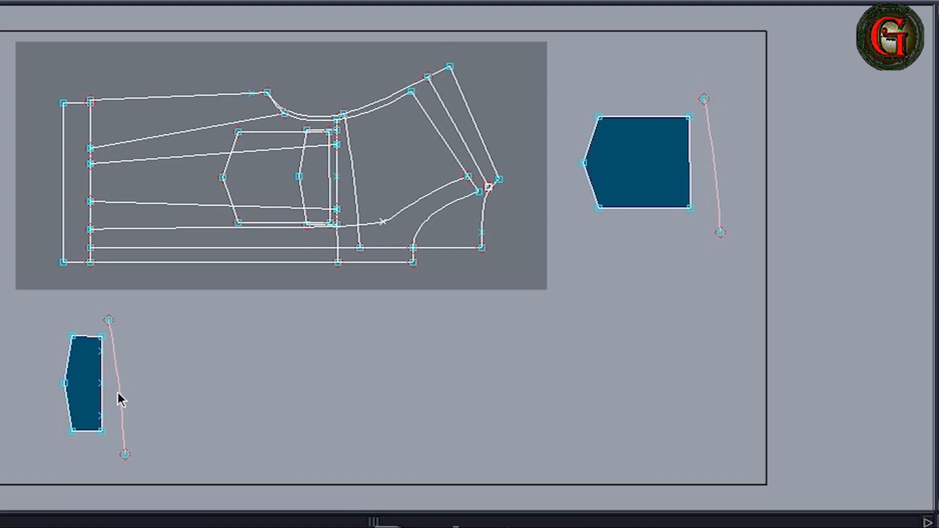
click(122, 389)
click(717, 185)
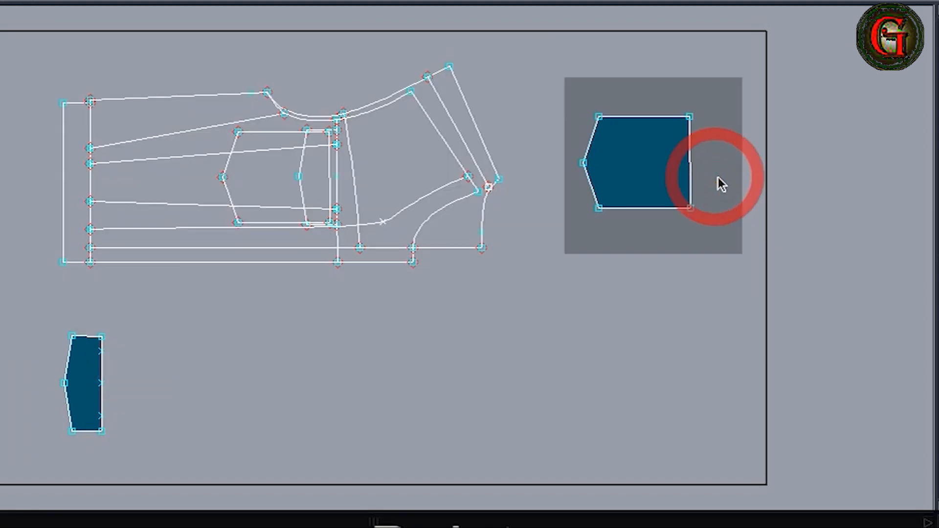
- Add a line parallel to the pocket's straight opening edge, and extract the pocket as a separate piece
click(688, 166)
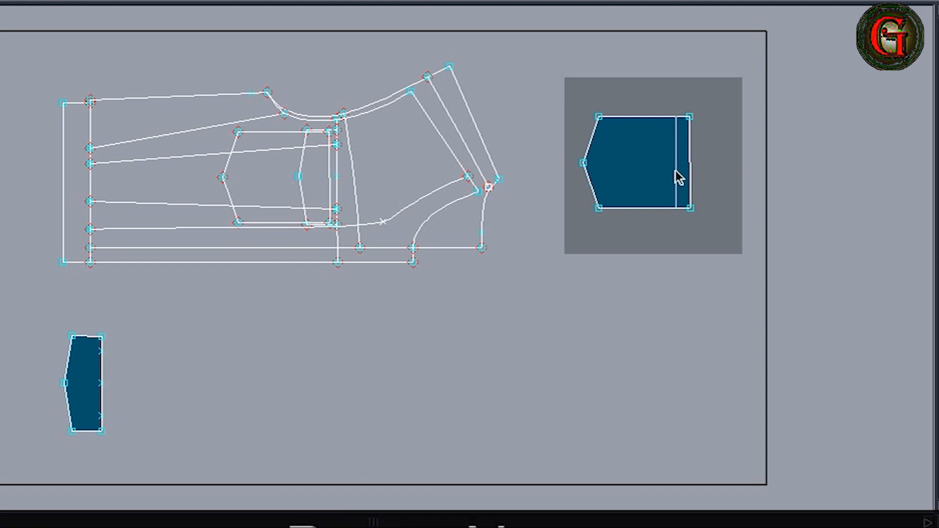
click(676, 171)
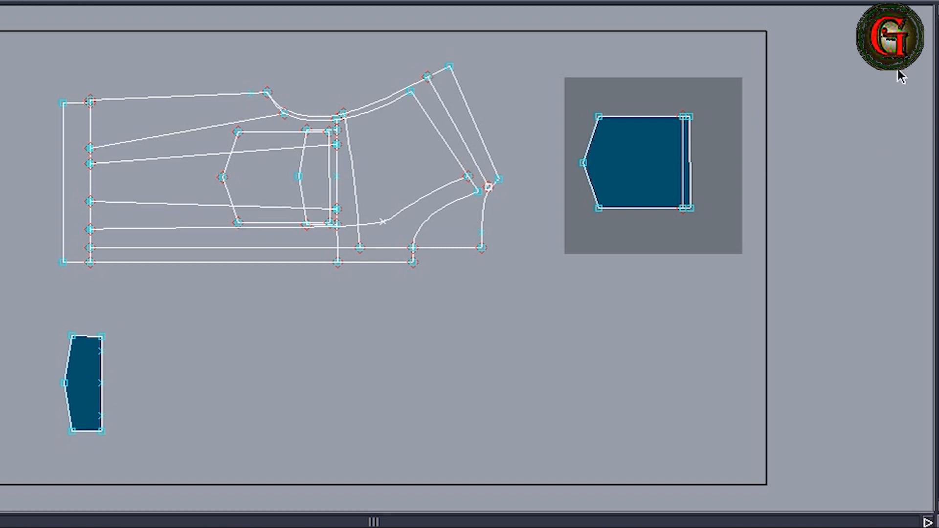
click(675, 154)
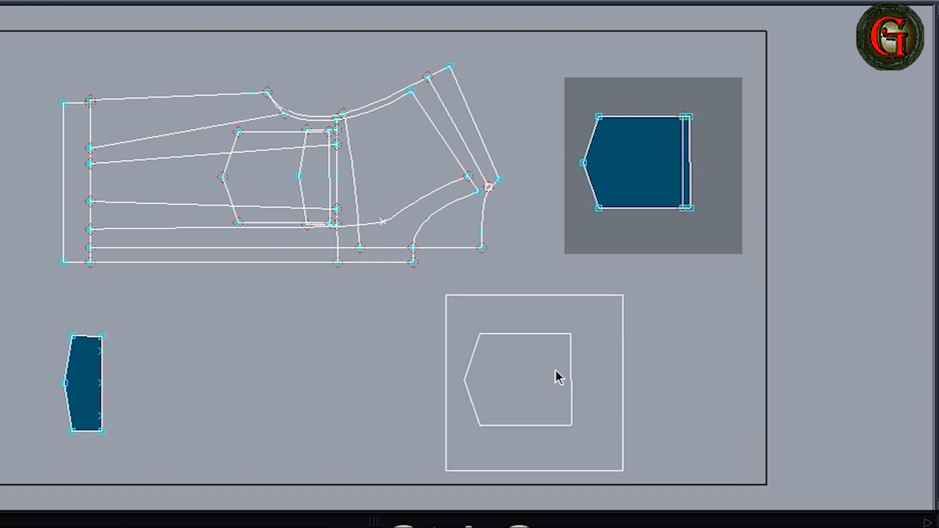
click(561, 367)
right_click(654, 457)
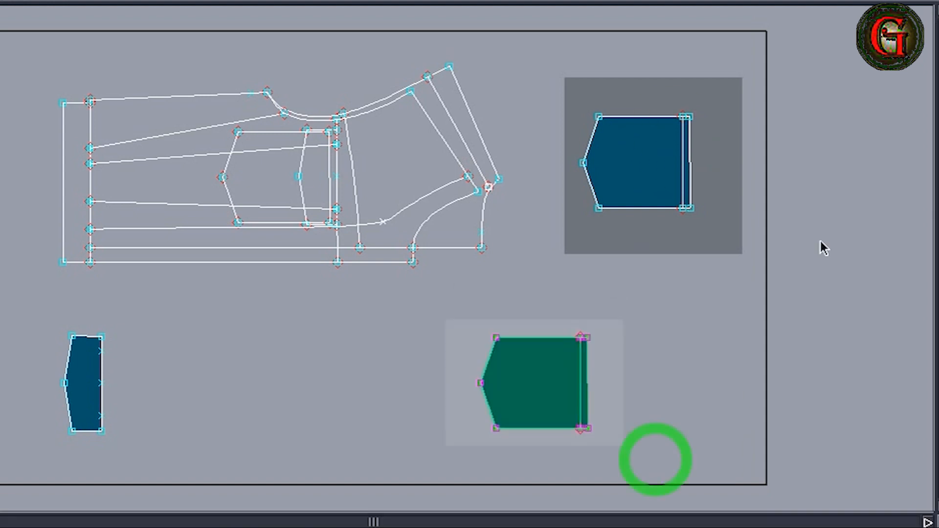
- Add seam allowances around the extracted pocket, with a wider allowance along its opening edge
click(544, 337)
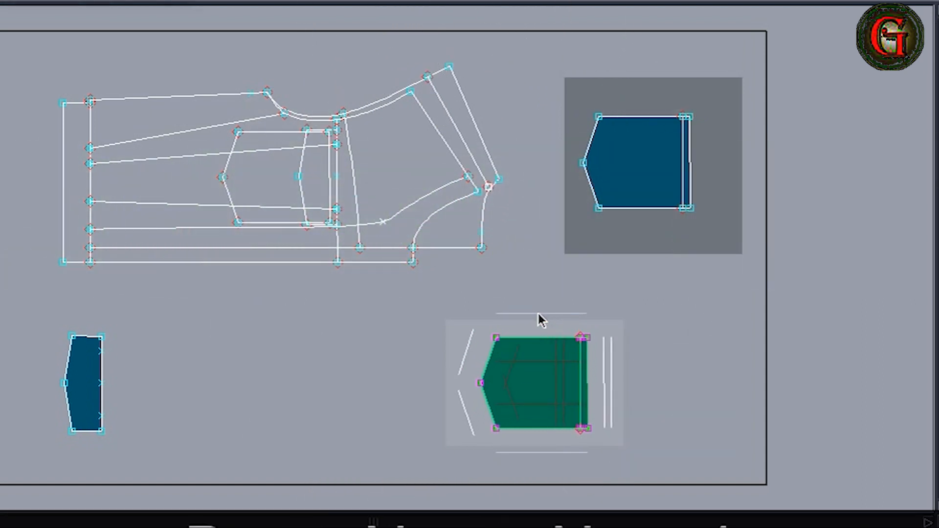
click(539, 313)
drag(549, 315, 651, 478)
click(590, 398)
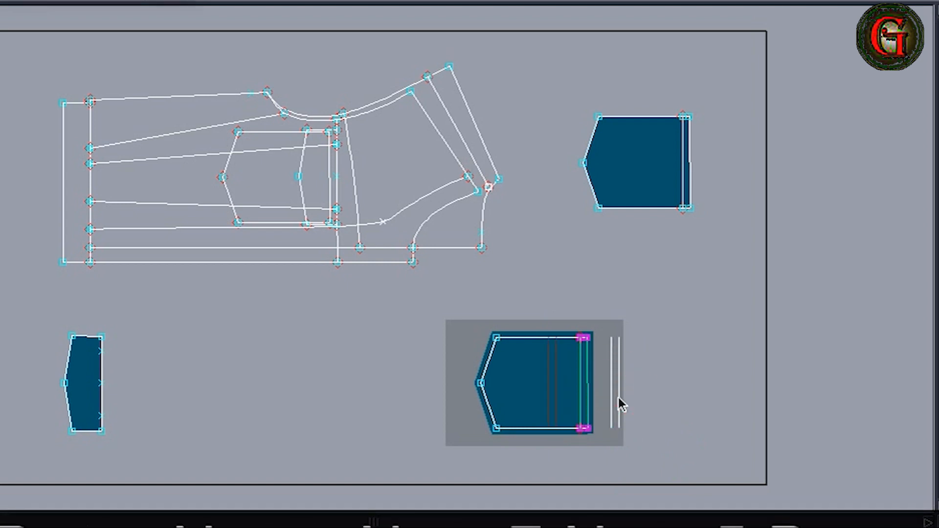
right_click(619, 398)
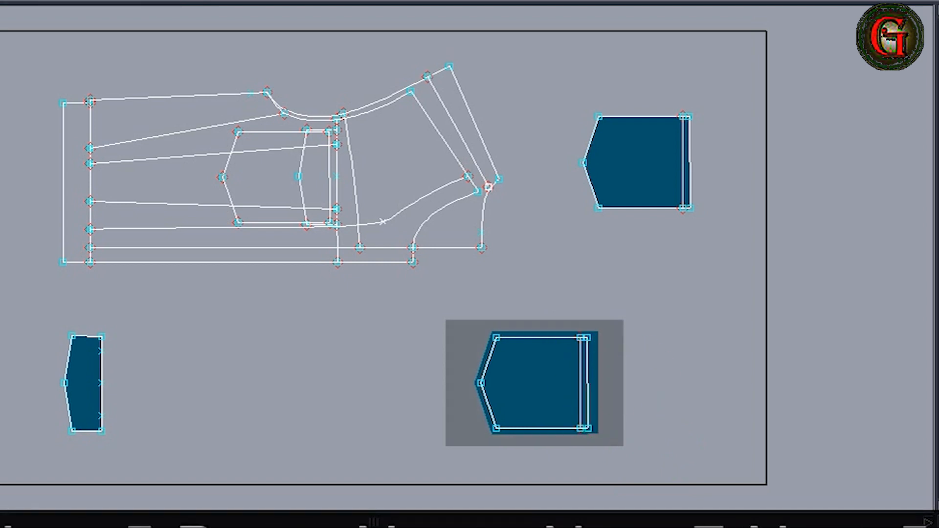
- Extract the pocket flap as a separate piece placed beside the original, and select its whole outline
click(87, 387)
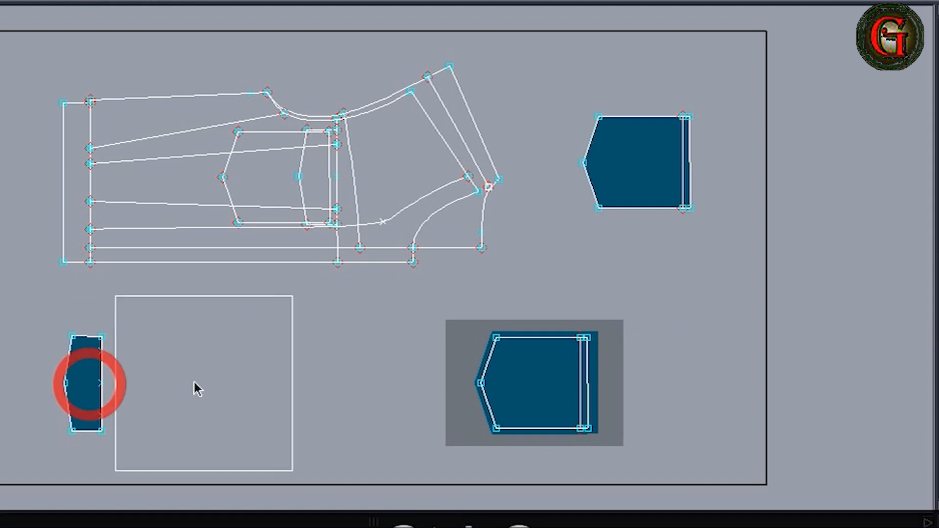
click(207, 380)
drag(169, 317, 295, 457)
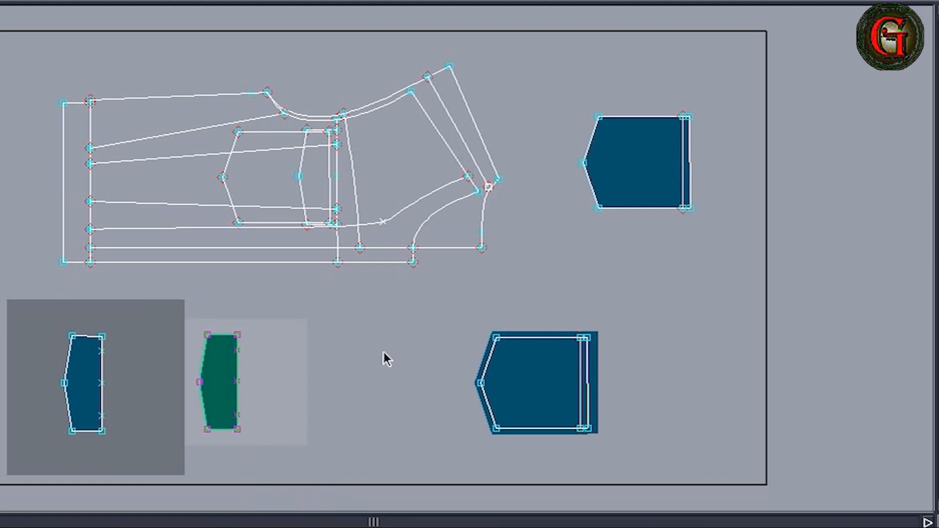
- Add a seam allowance around the selected flap piece, and a narrow allowance along only the straight edge of the other flap piece
click(239, 399)
click(261, 410)
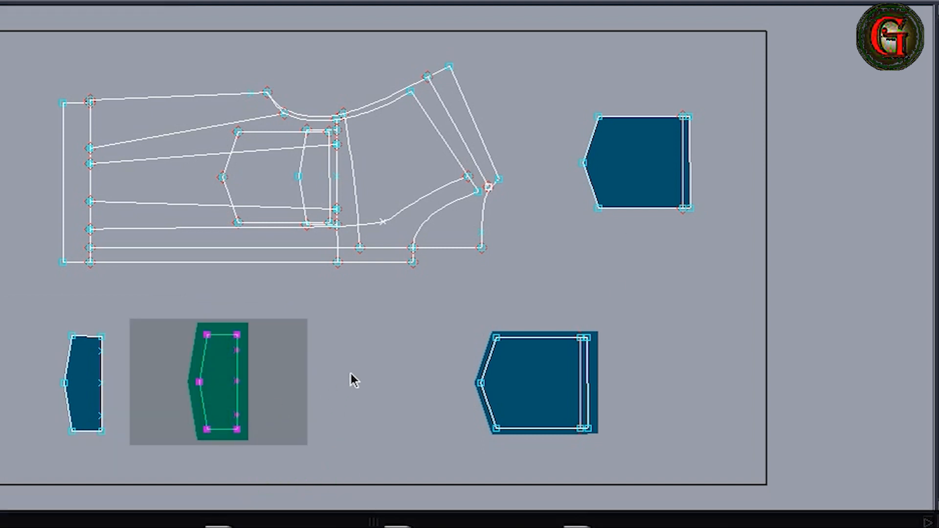
click(126, 437)
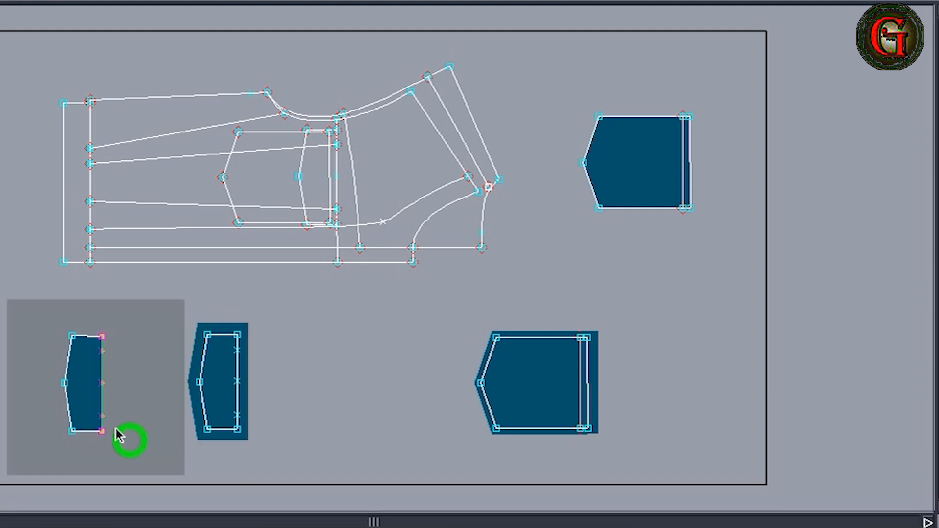
click(102, 400)
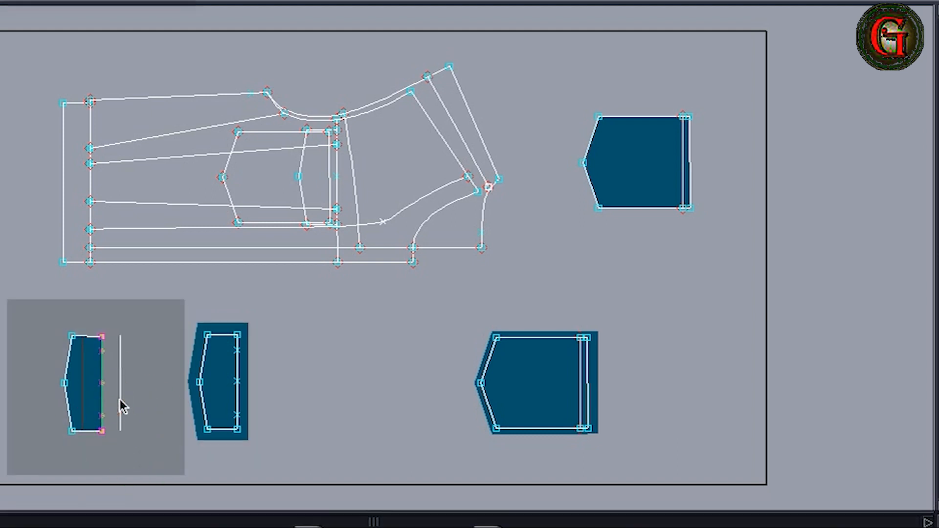
click(120, 400)
click(405, 416)
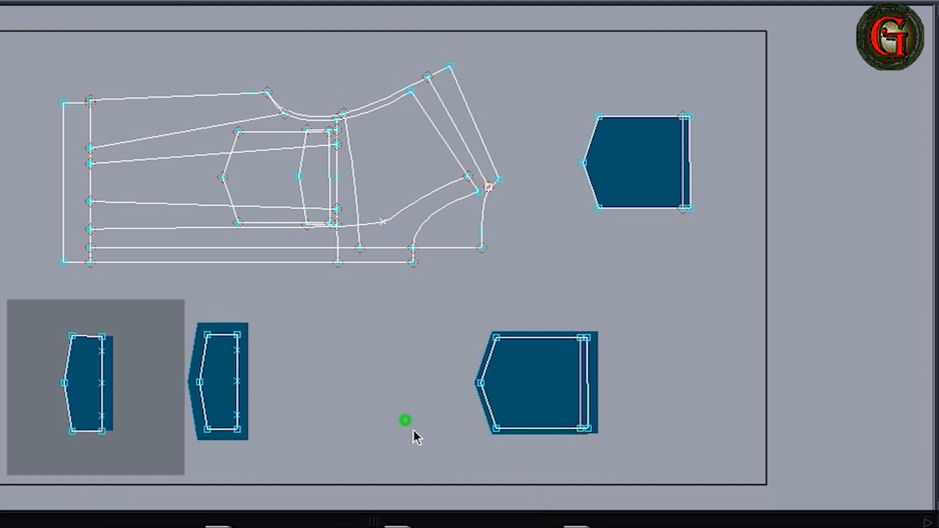
click(101, 394)
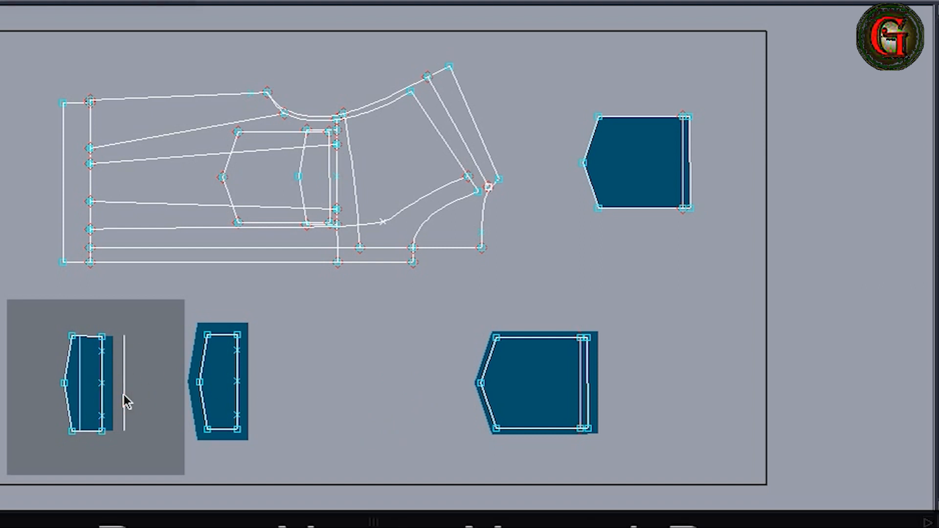
key(Return)
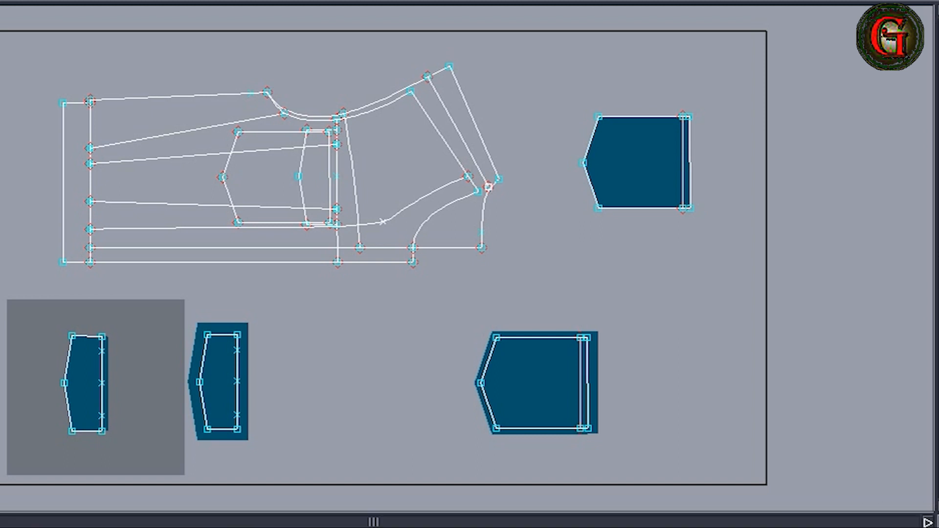
right_click(542, 437)
click(603, 466)
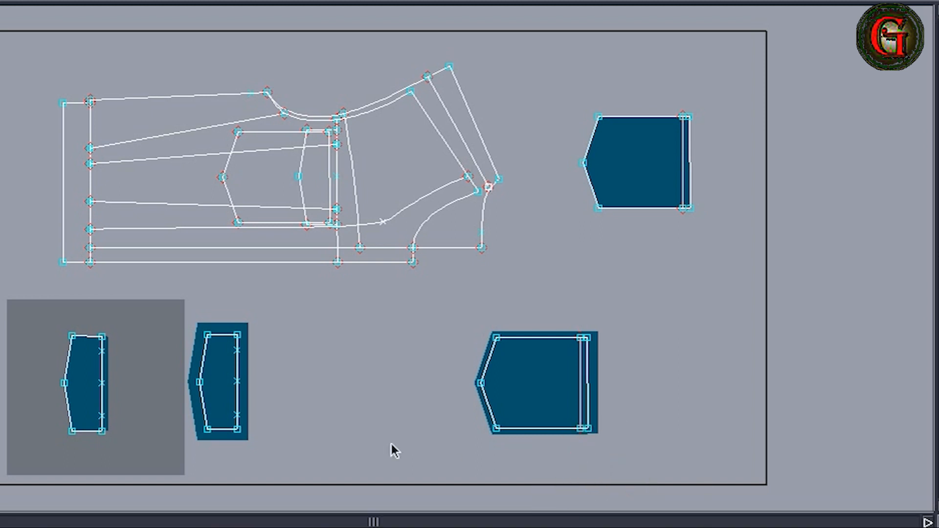
- Add a lengthwise grain line inside each of the two flap pieces and the two pocket pieces
click(77, 372)
click(94, 372)
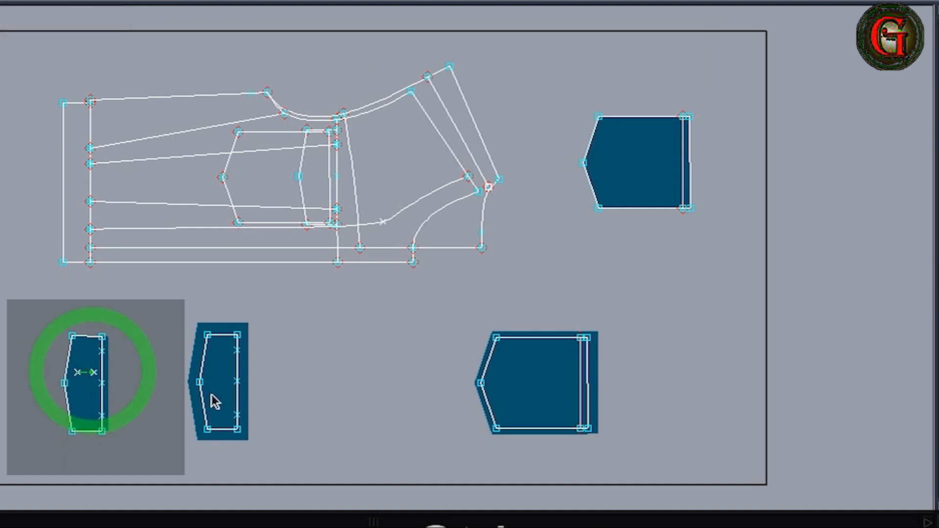
click(215, 365)
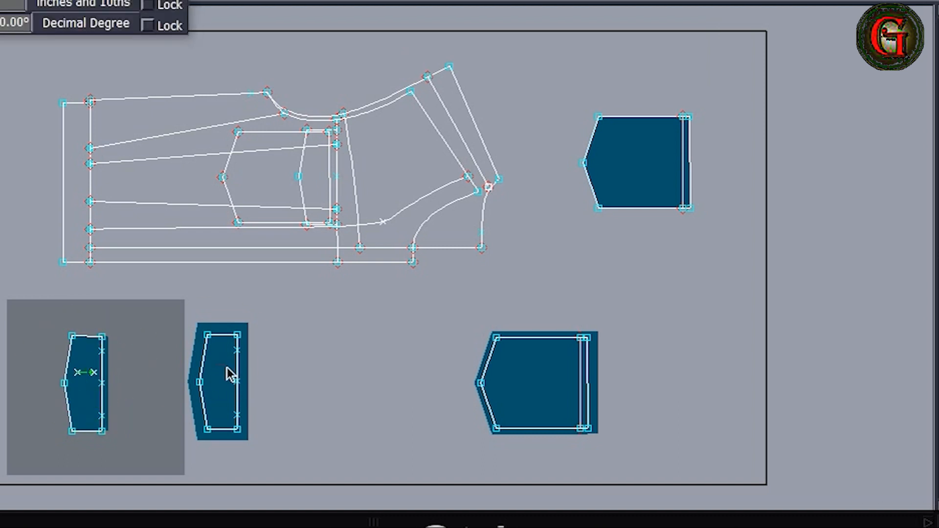
click(227, 368)
click(516, 372)
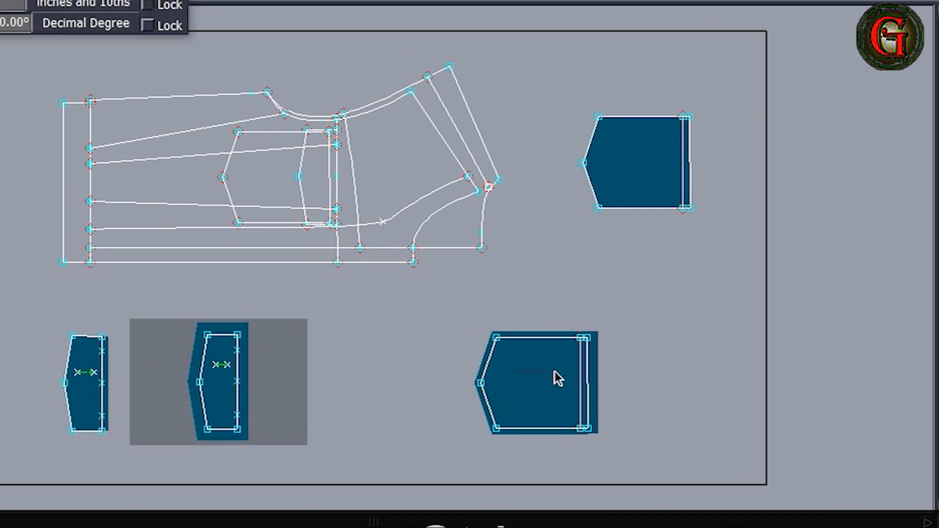
click(555, 372)
click(637, 166)
click(658, 168)
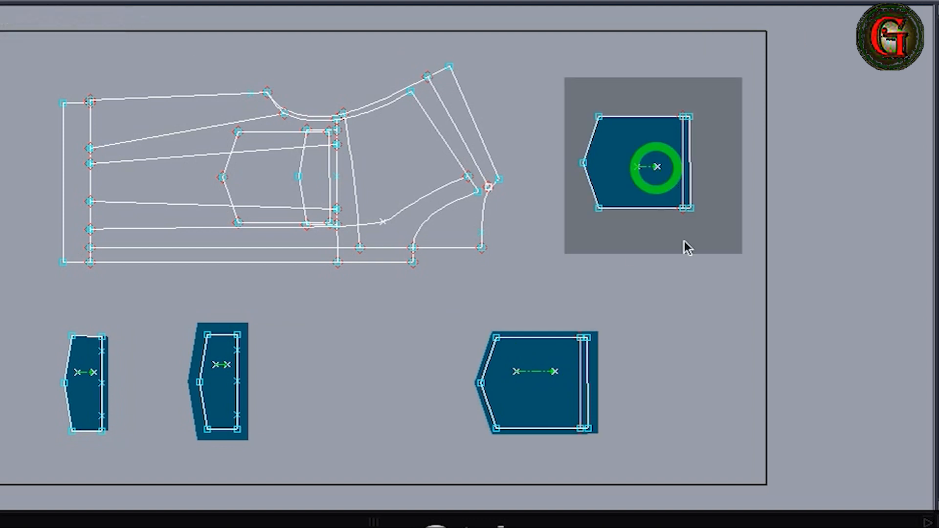
- Extract the middle front panel below the yoke line as a separate piece, carrying the pocket and flap outlines as internal lines
click(0, 0)
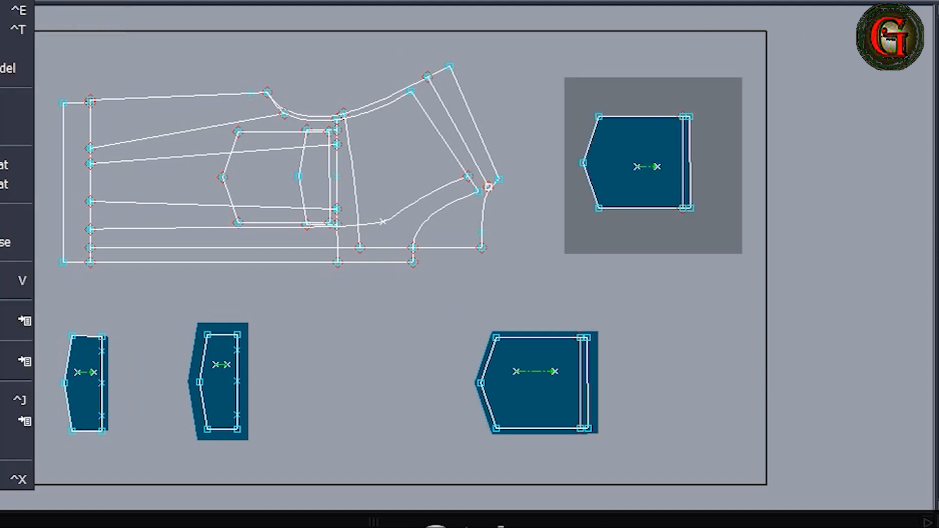
click(2, 9)
click(338, 377)
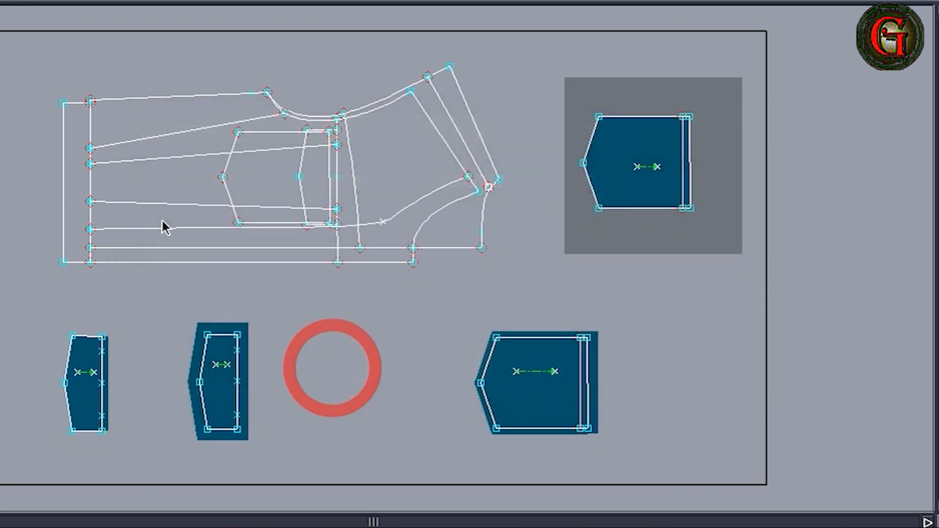
click(248, 186)
key(Home)
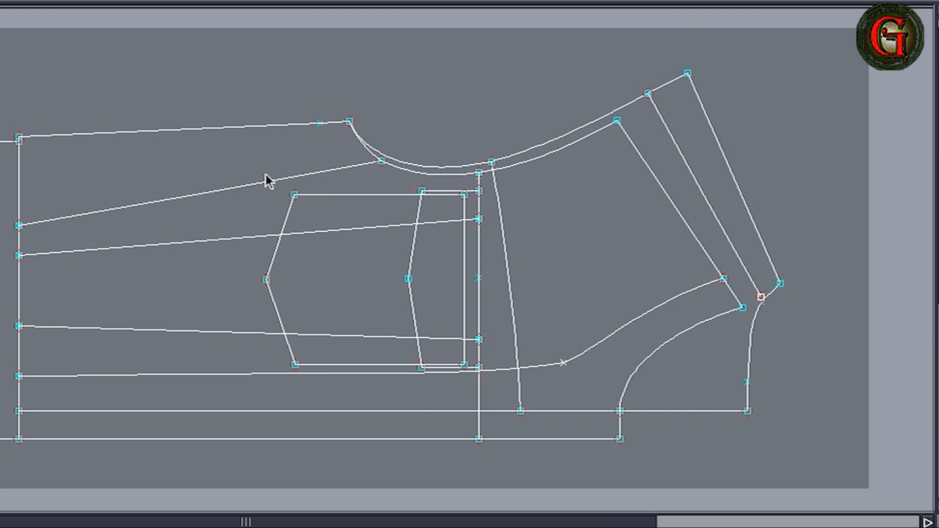
drag(266, 179, 497, 390)
click(113, 273)
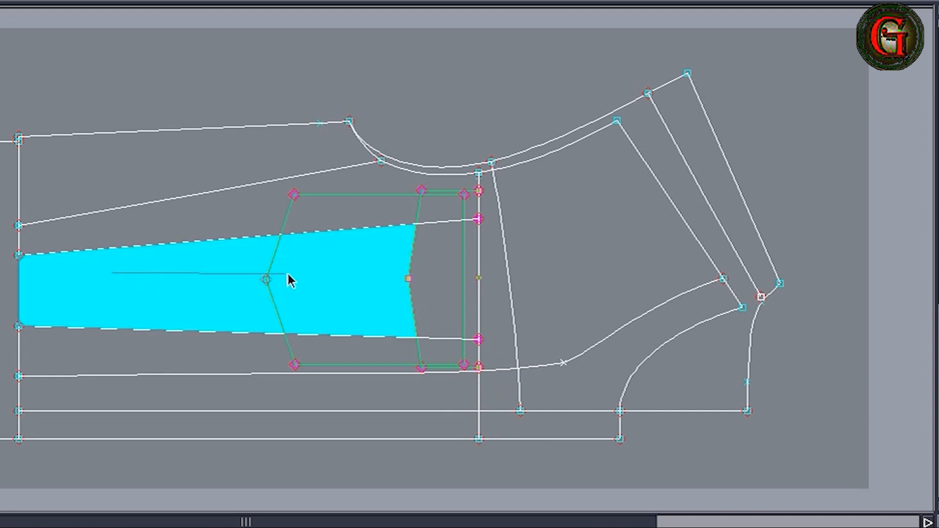
click(328, 277)
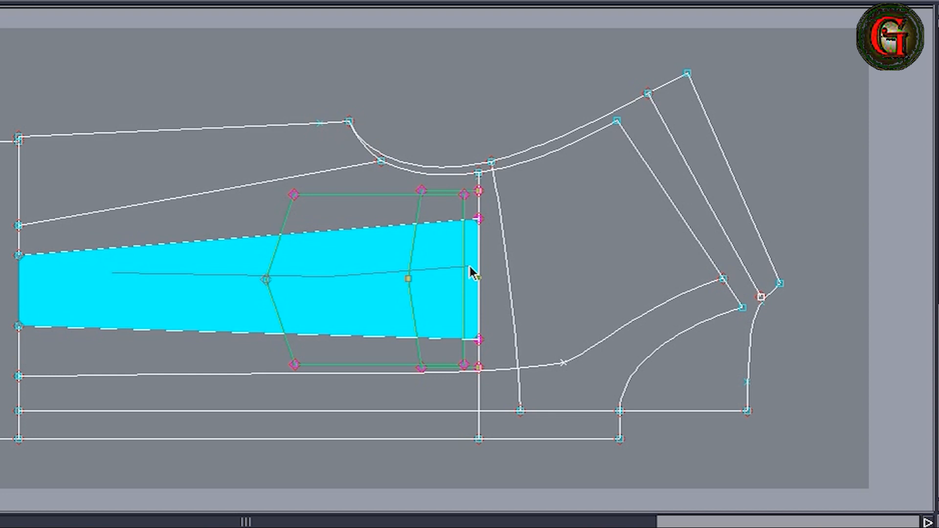
click(470, 267)
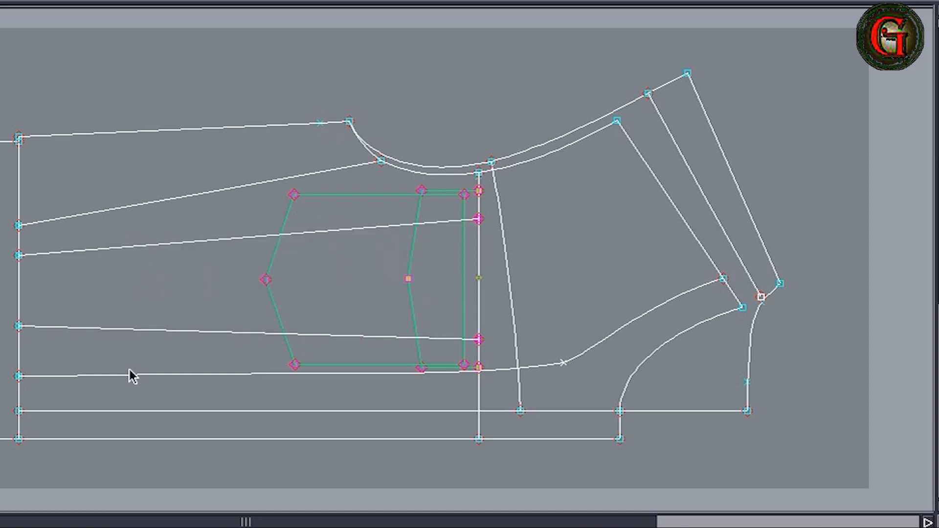
- Extract the center front panel below the yoke, out to the front edge, with the pocket and flap outlines included
click(85, 352)
click(316, 398)
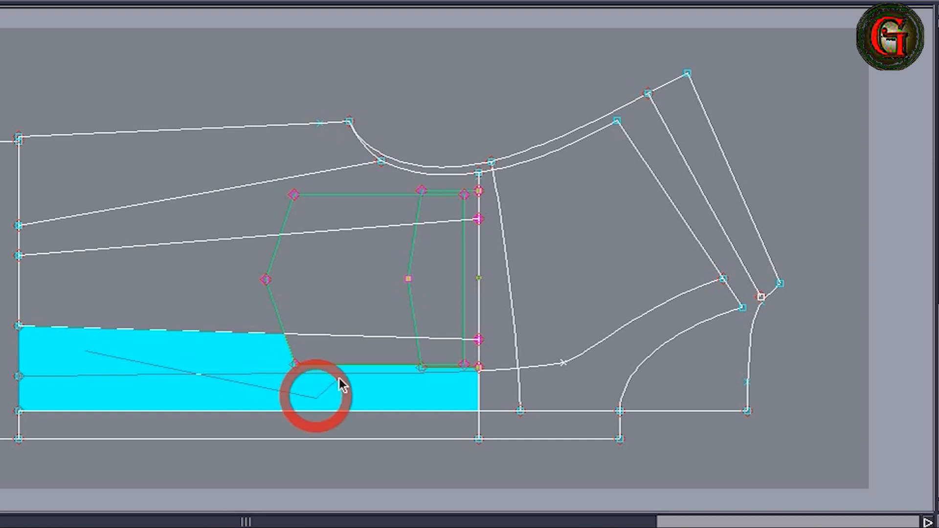
click(362, 351)
click(462, 357)
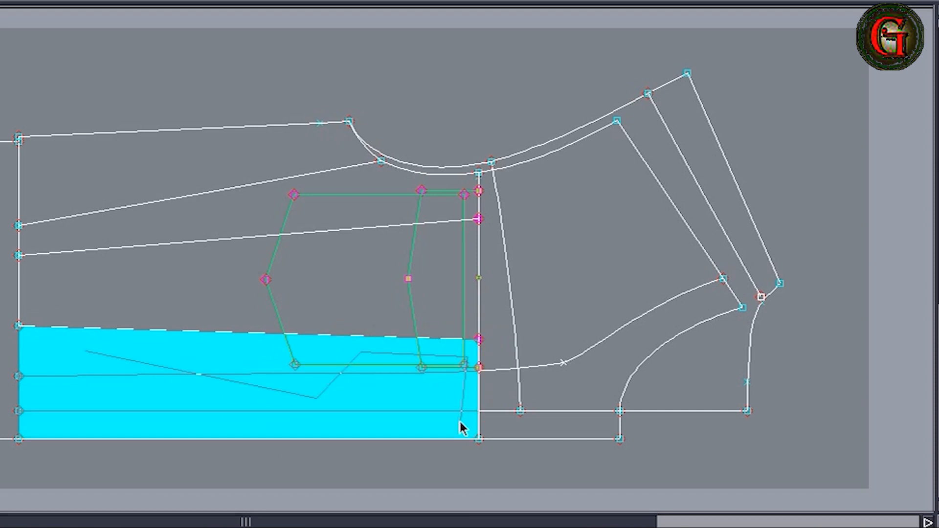
right_click(461, 422)
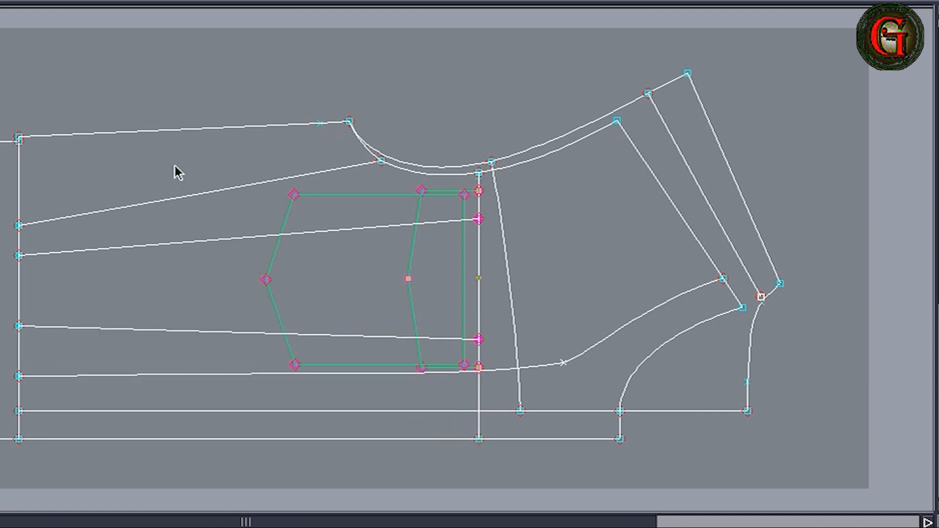
- Extract the side panel and the narrow panel next to it below the armhole as separate pieces with the pocket and flap outlines
click(154, 165)
right_click(154, 166)
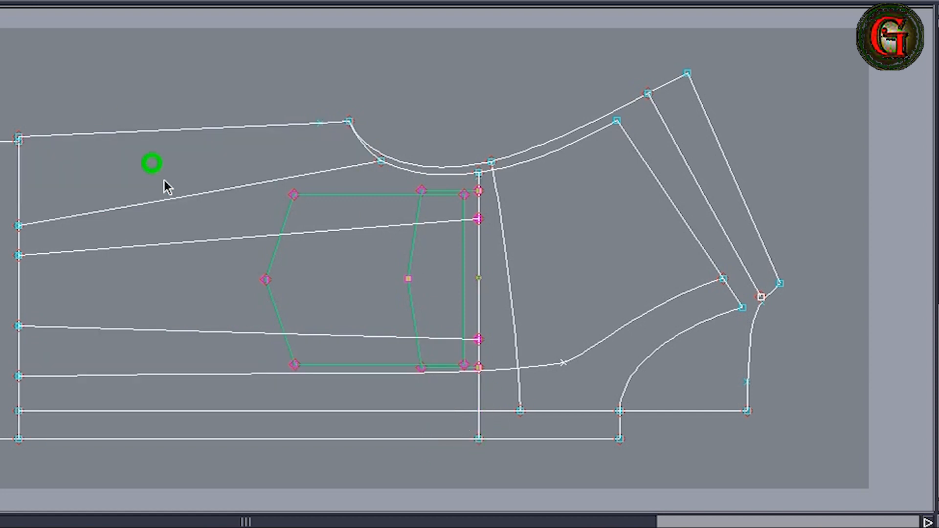
click(174, 225)
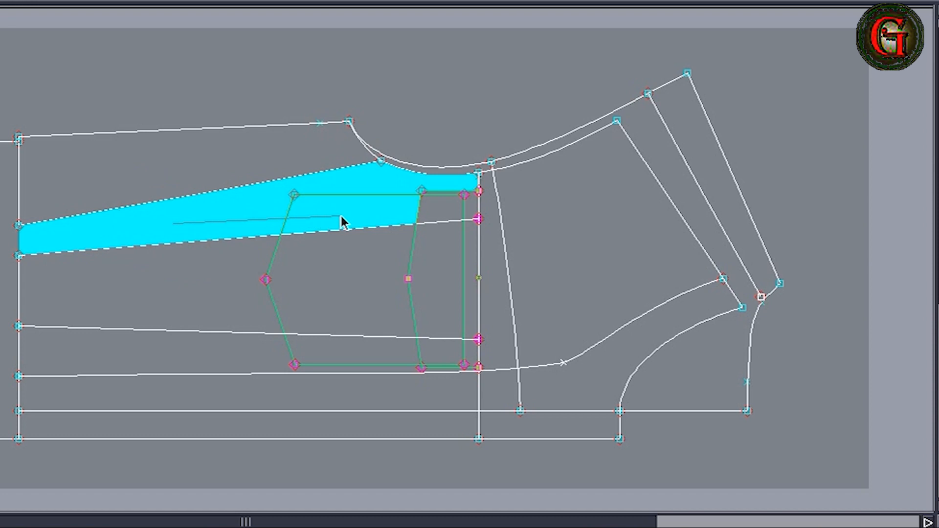
right_click(468, 205)
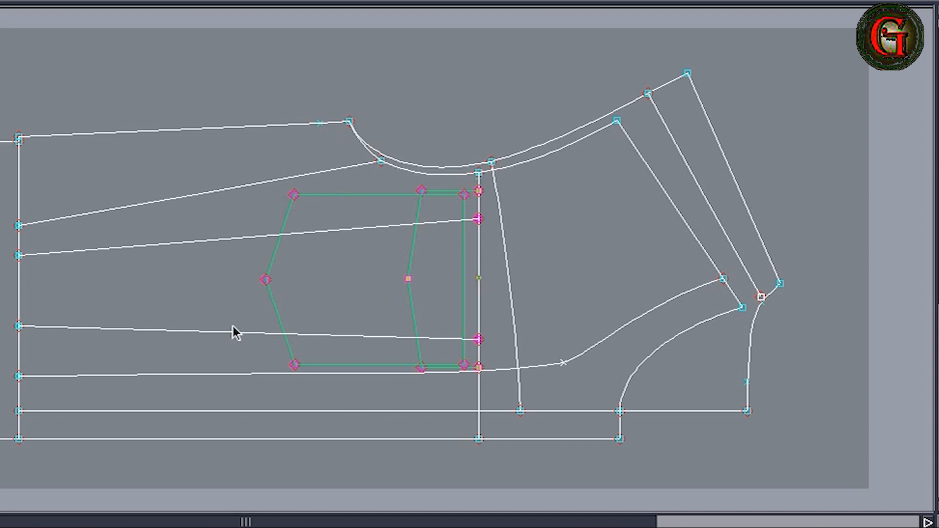
- Extract the whole front below the yoke line as one piece, carrying the panel seams, pocket and flap as internal lines
drag(1, 105, 494, 471)
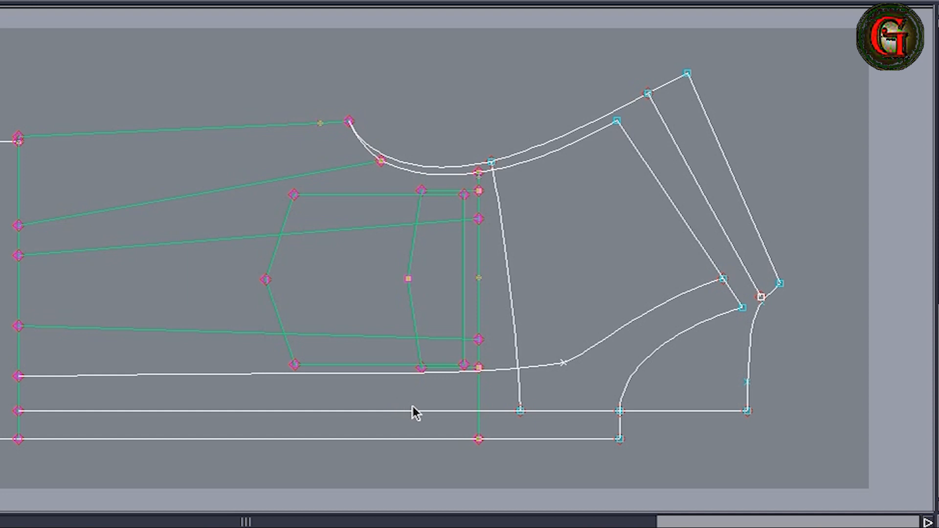
click(361, 422)
click(364, 406)
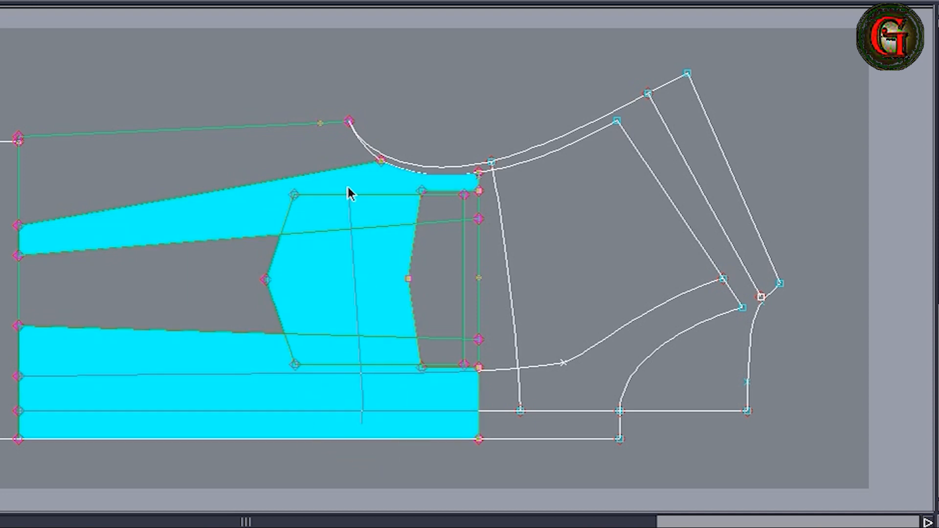
click(335, 161)
click(125, 292)
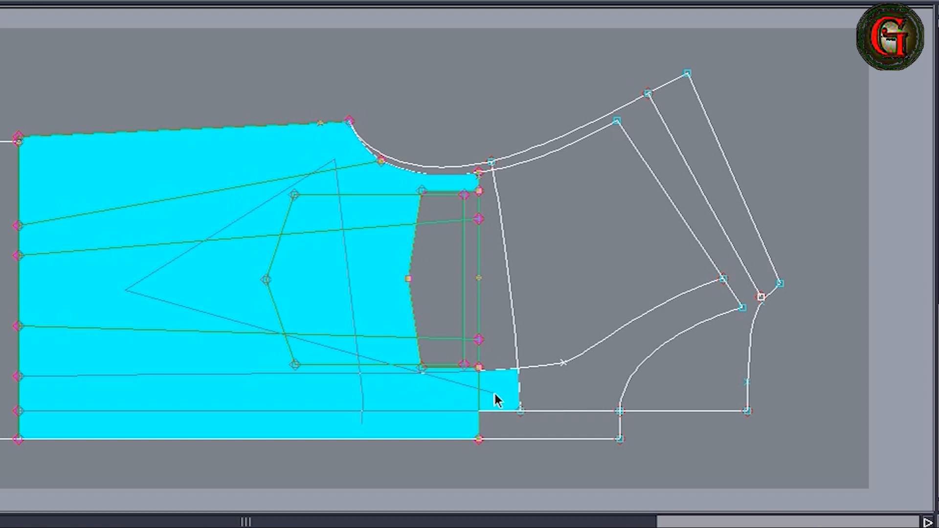
click(448, 384)
click(472, 296)
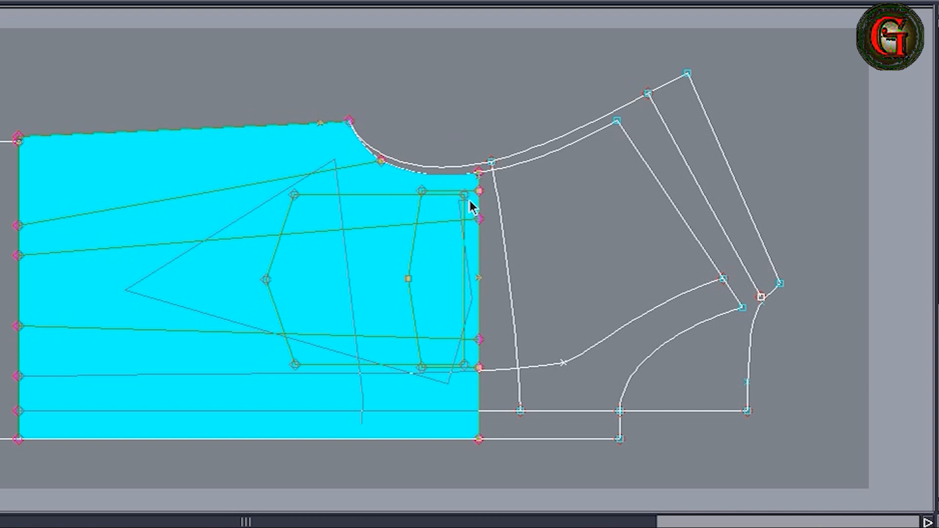
click(470, 201)
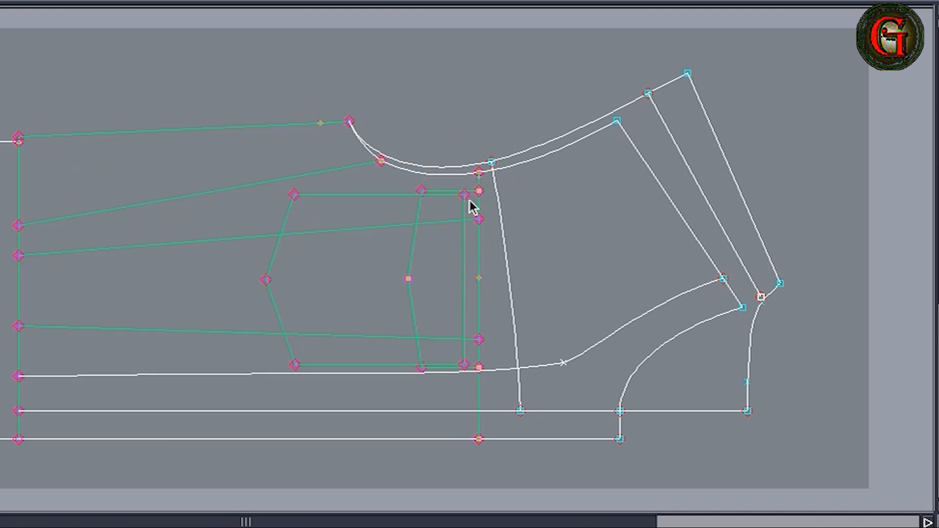
- Clear the internal line selection and extract the front yoke as a separate piece, including its small extension at the center front
click(829, 347)
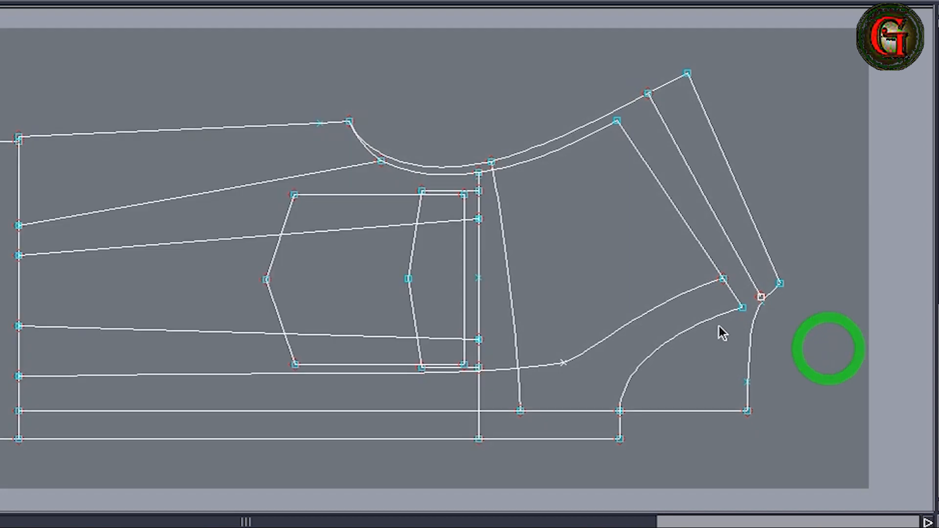
click(499, 281)
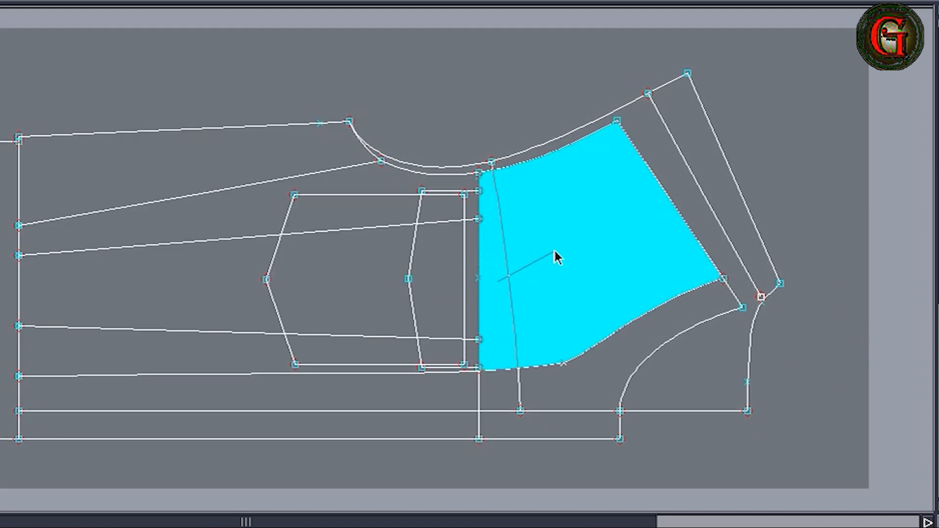
click(504, 390)
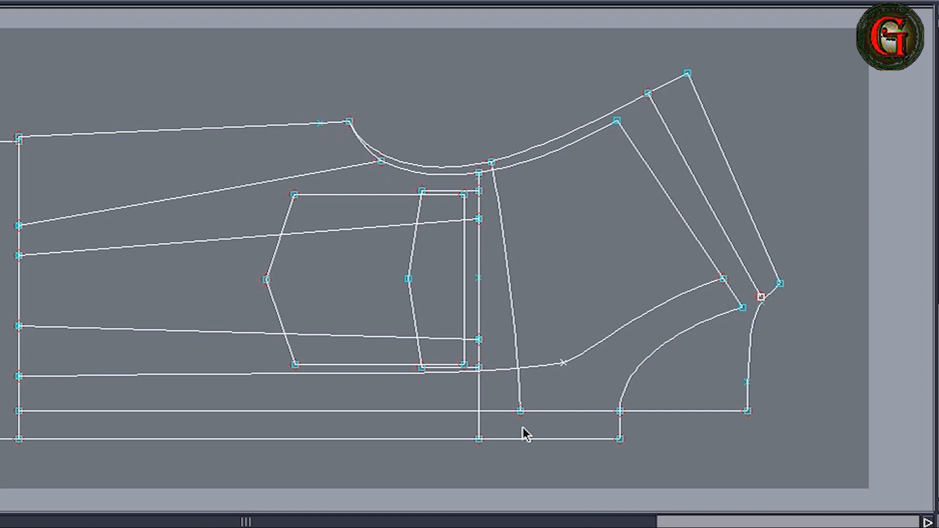
- Extract the front facing as a separate piece, running along the front edge and curving around the neckline to the shoulder
click(643, 332)
click(561, 424)
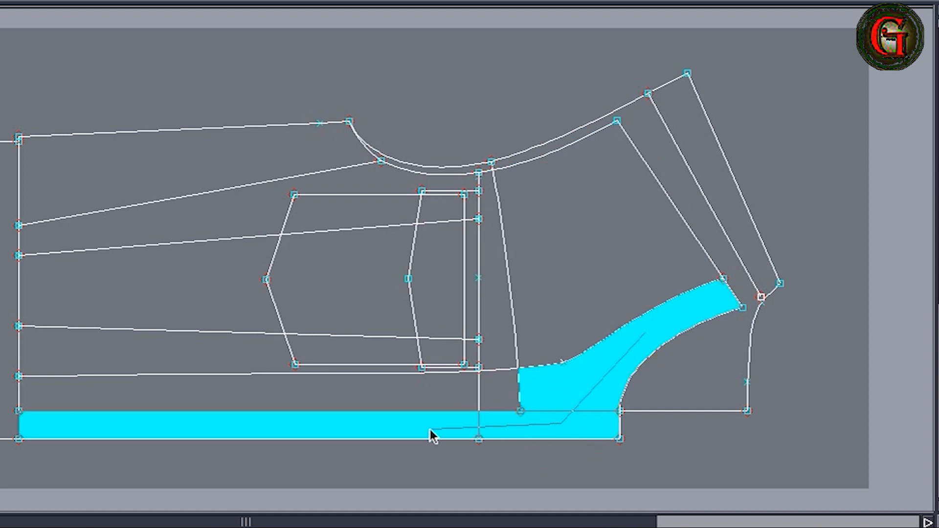
click(430, 429)
click(358, 396)
click(494, 385)
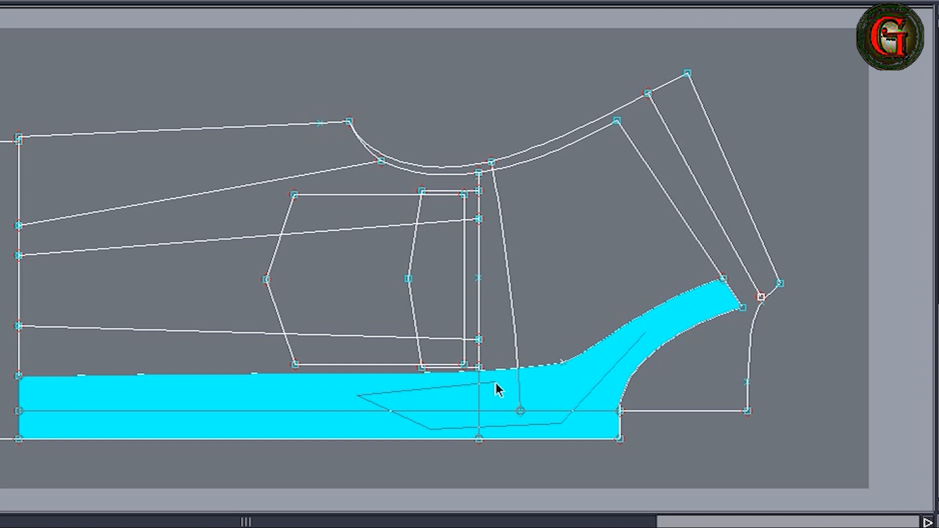
right_click(496, 390)
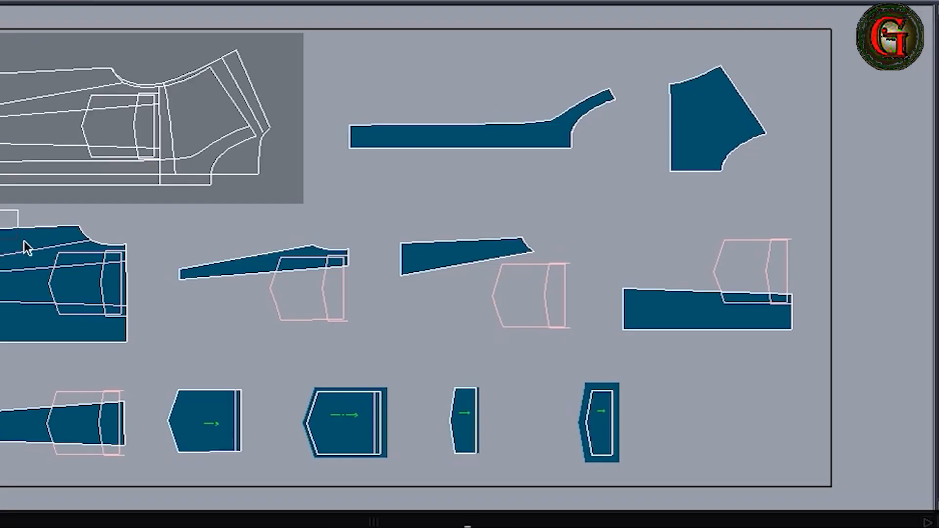
- Add seam allowances around the facing, yoke, whole front and the three panels in the middle row
drag(20, 211, 835, 504)
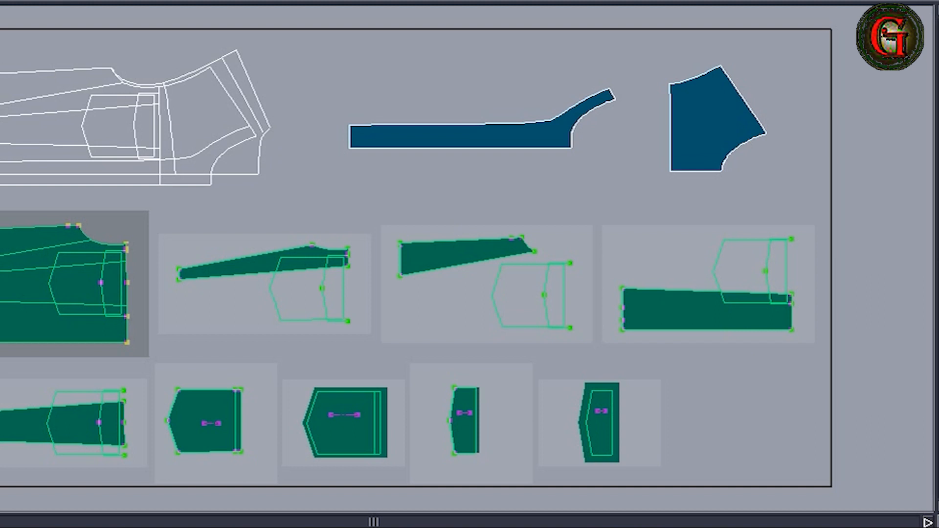
drag(0, 35, 823, 368)
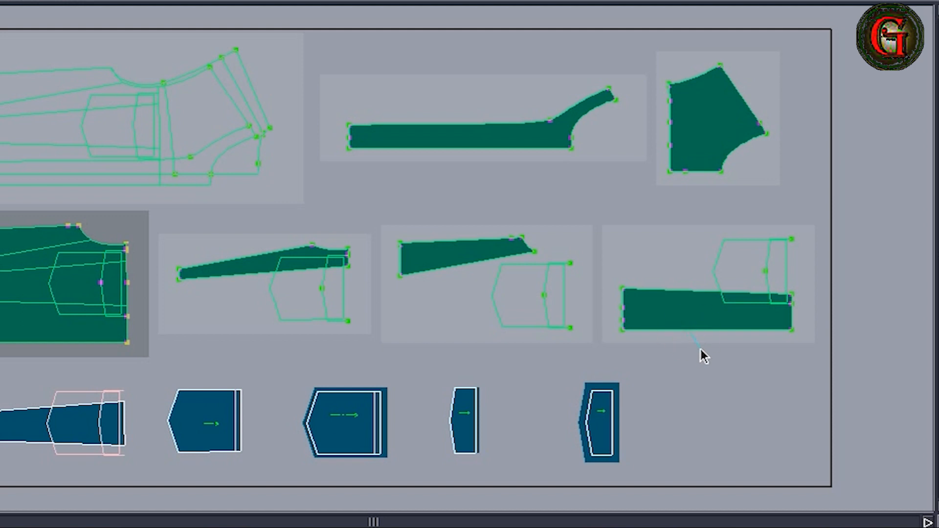
click(770, 328)
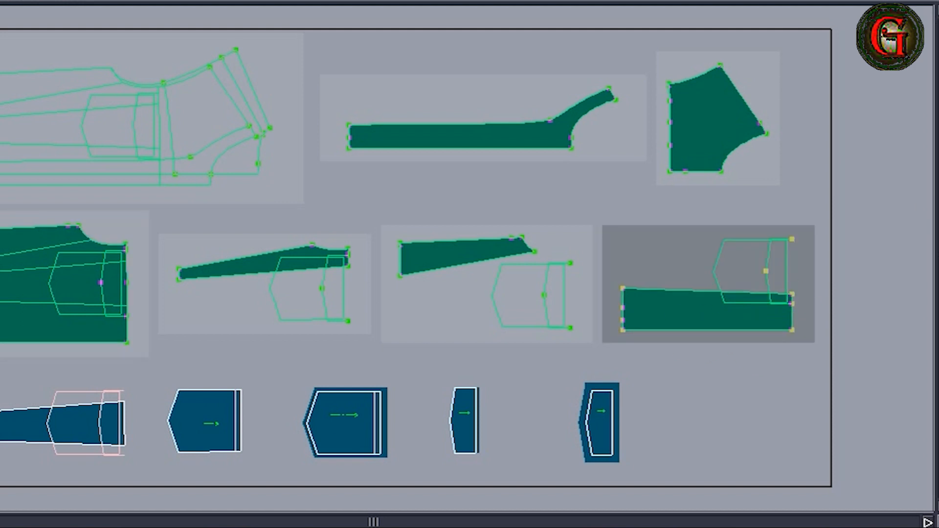
click(744, 327)
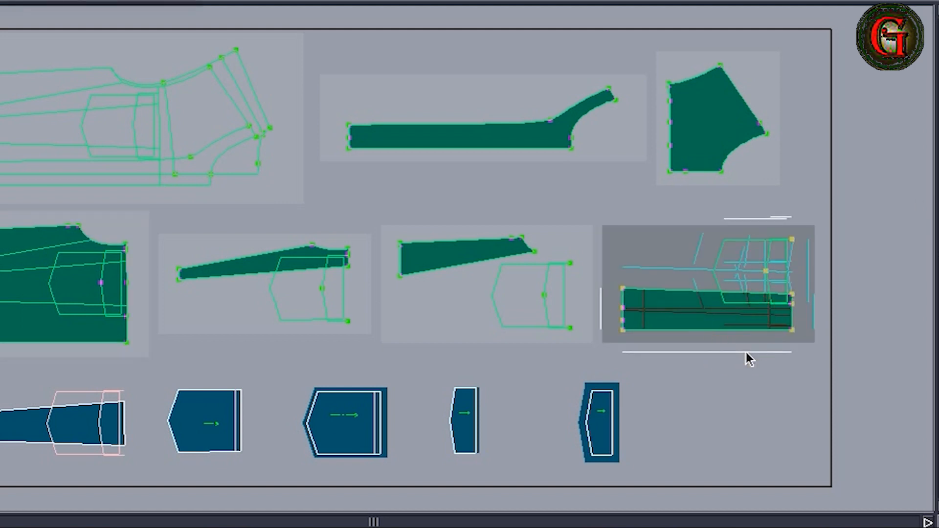
click(746, 352)
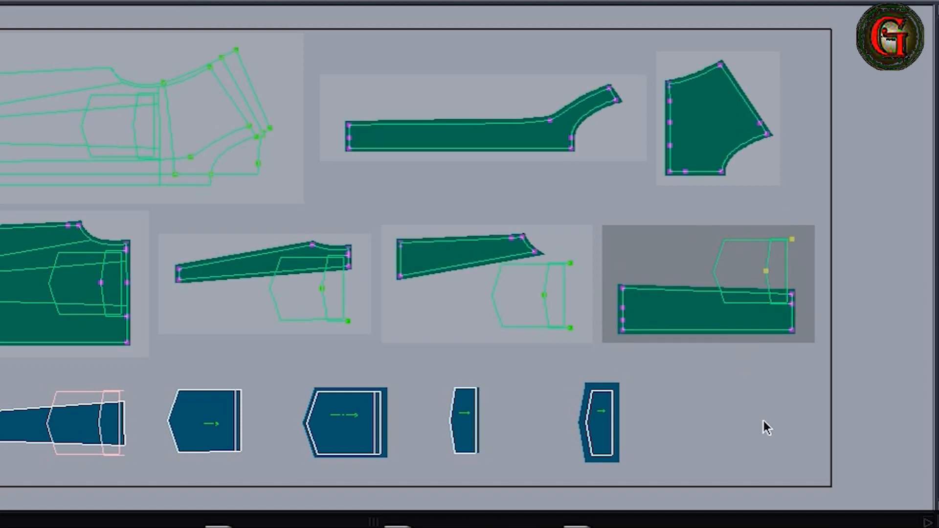
click(763, 421)
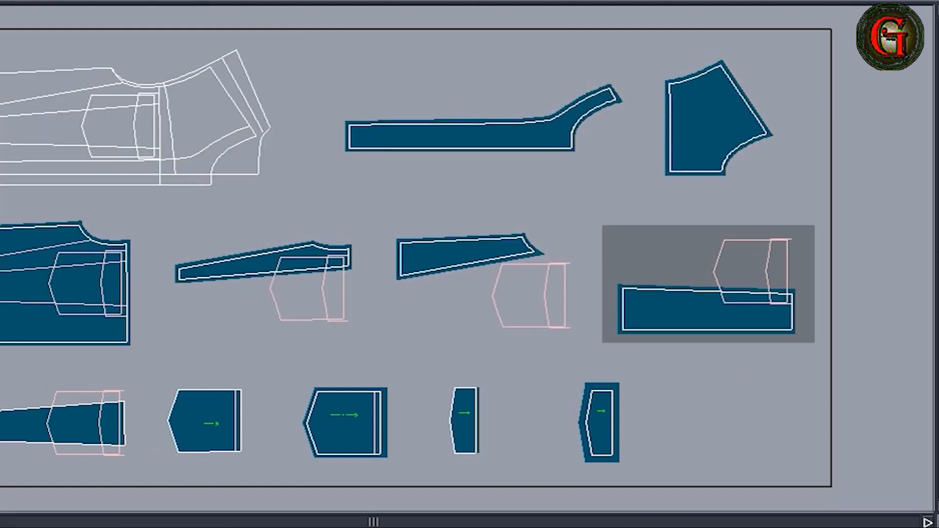
- Add a seam allowance around the tapered panel that sits beside the pocket pieces in the bottom row
drag(1, 371, 146, 470)
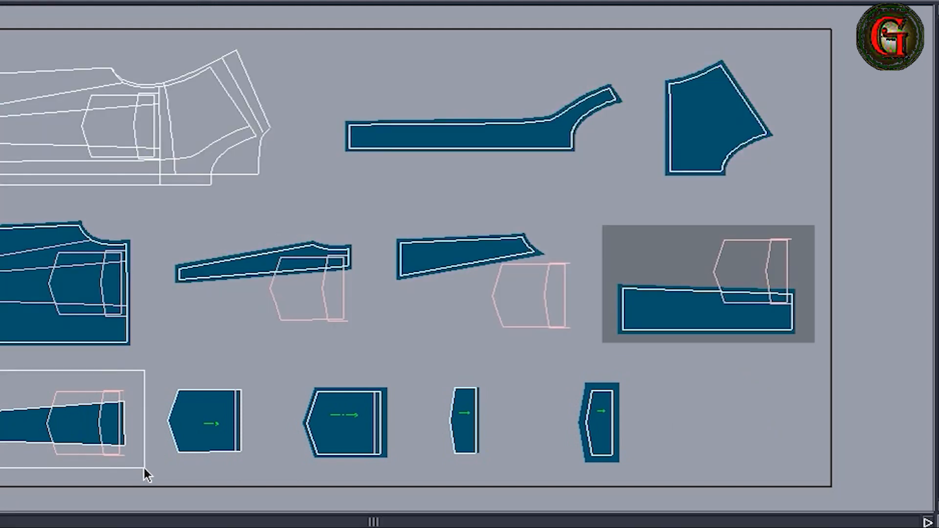
click(76, 407)
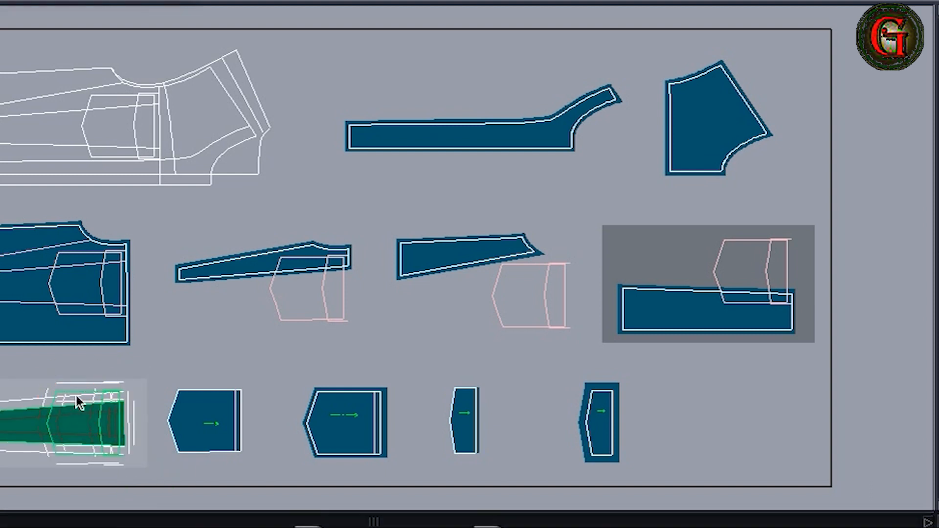
click(96, 413)
click(254, 351)
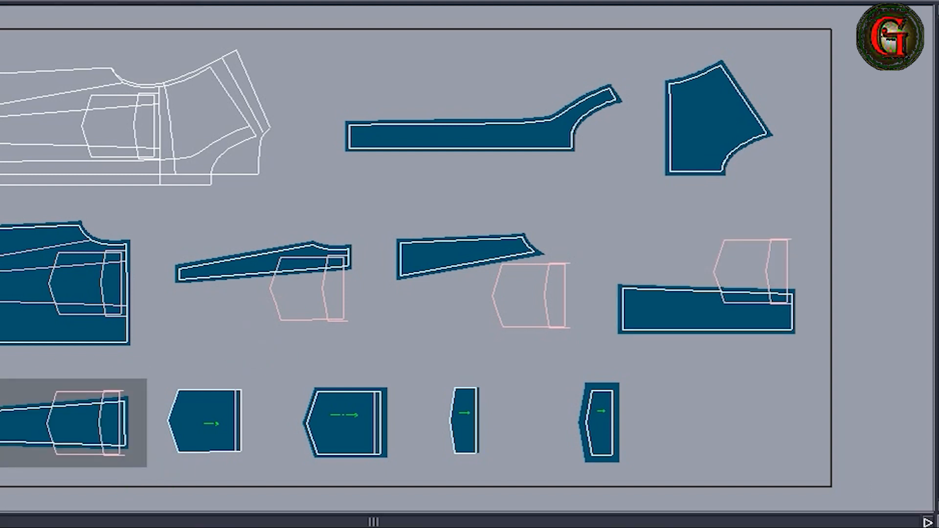
- Draw horizontal grain lines inside the bottom-row tapered panel and the whole front piece
click(656, 527)
click(648, 475)
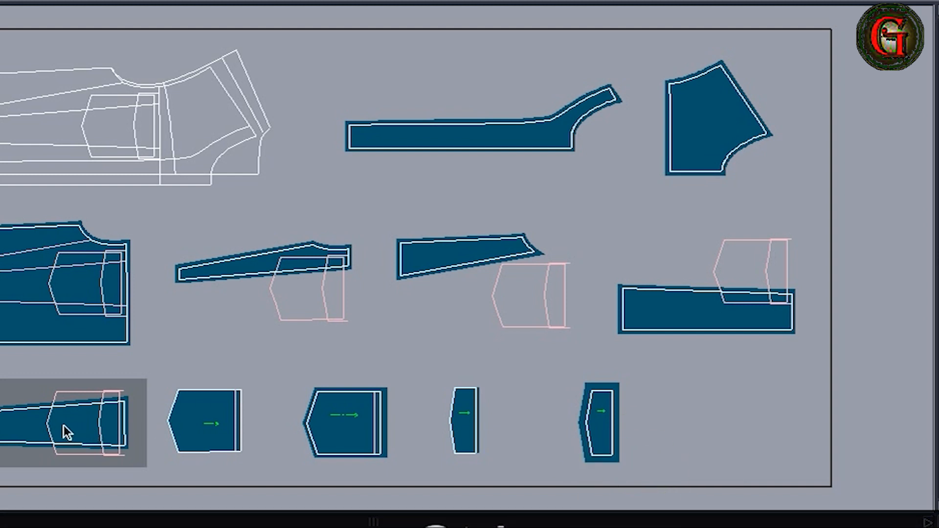
click(83, 429)
click(28, 288)
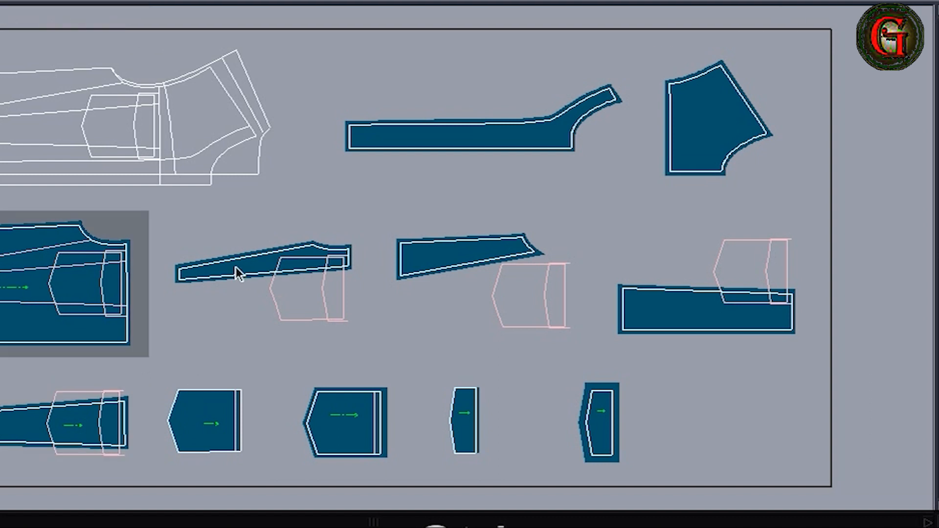
- Draw a horizontal grain line inside the narrow panel with the short armhole curve
click(257, 268)
key(ctrl+z)
key(Home)
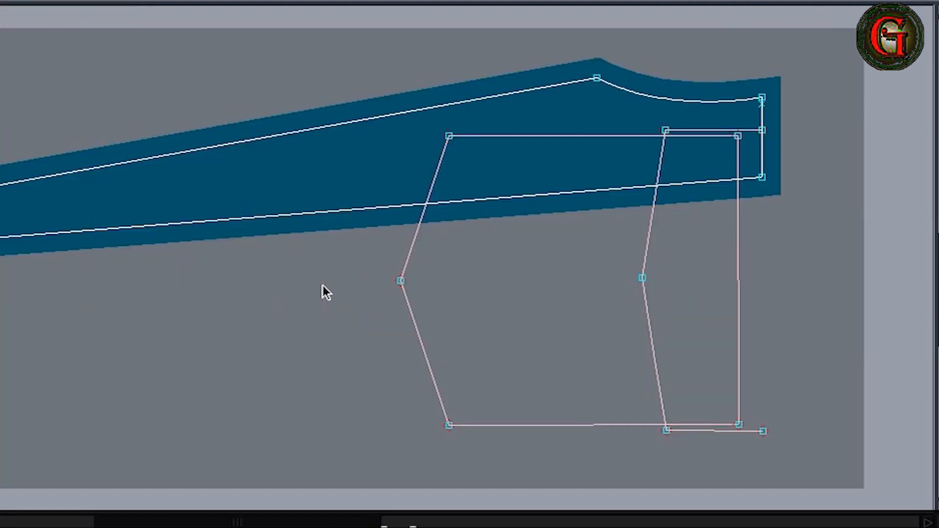
click(264, 170)
click(356, 179)
key(F8)
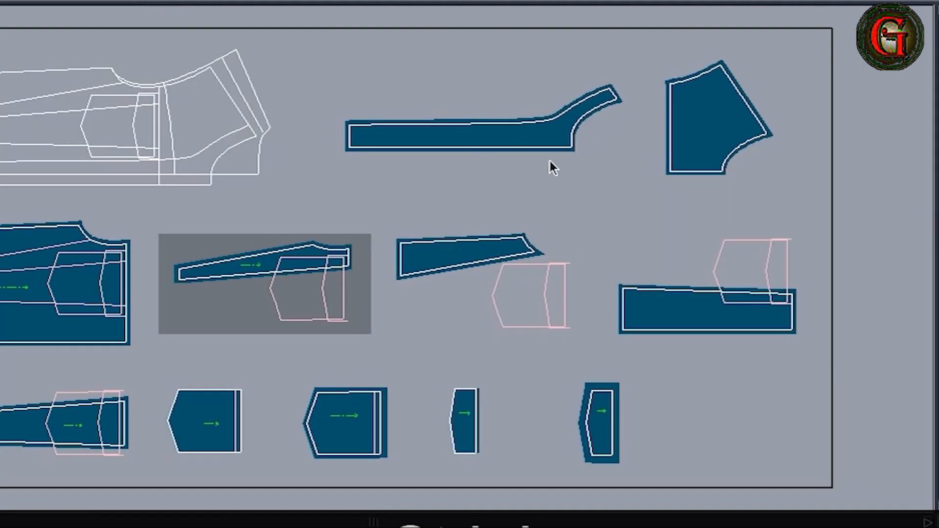
- Draw horizontal grain lines inside the side panel, the straight front panel, the facing and the yoke
click(426, 252)
click(453, 250)
click(679, 312)
click(711, 314)
click(471, 137)
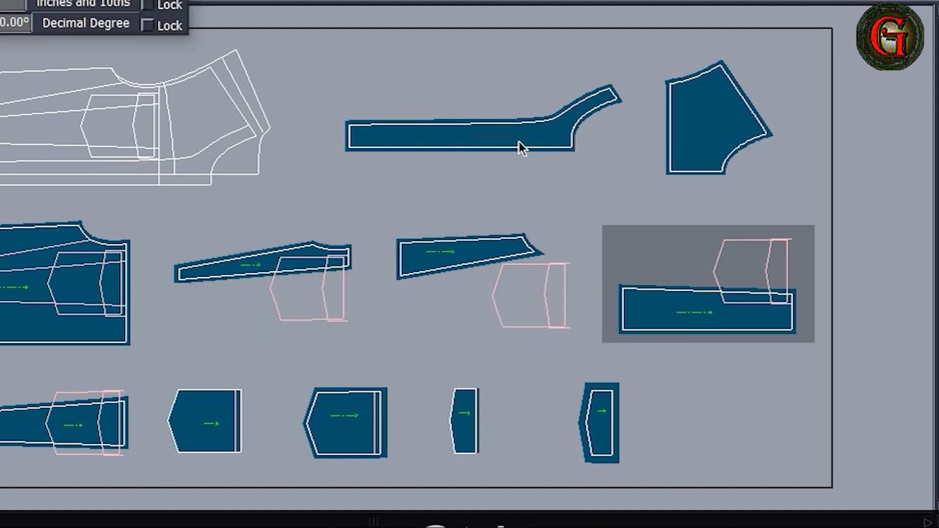
click(518, 139)
click(726, 129)
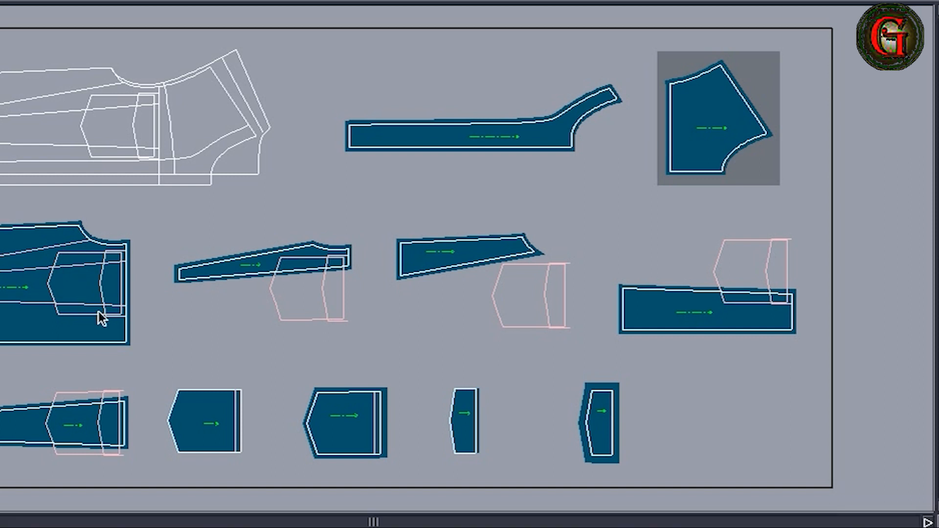
- Trim the pocket and flap outlines at the narrow panel's lower seam line and delete the leftover segments outside the piece
click(155, 356)
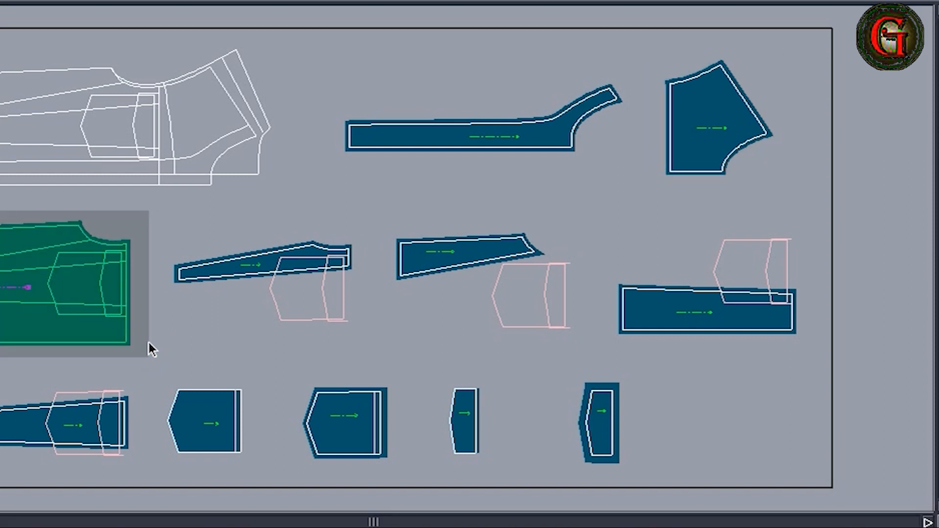
click(191, 318)
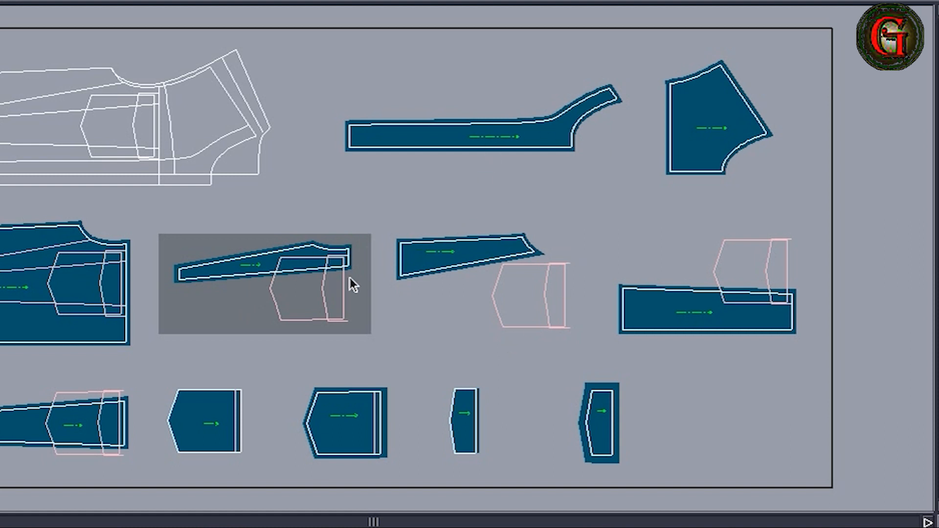
click(326, 311)
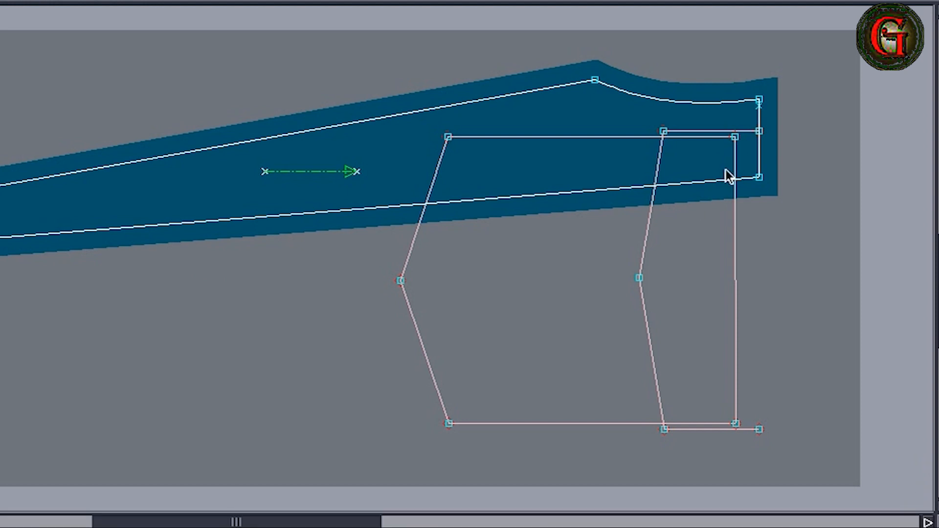
click(707, 183)
click(662, 177)
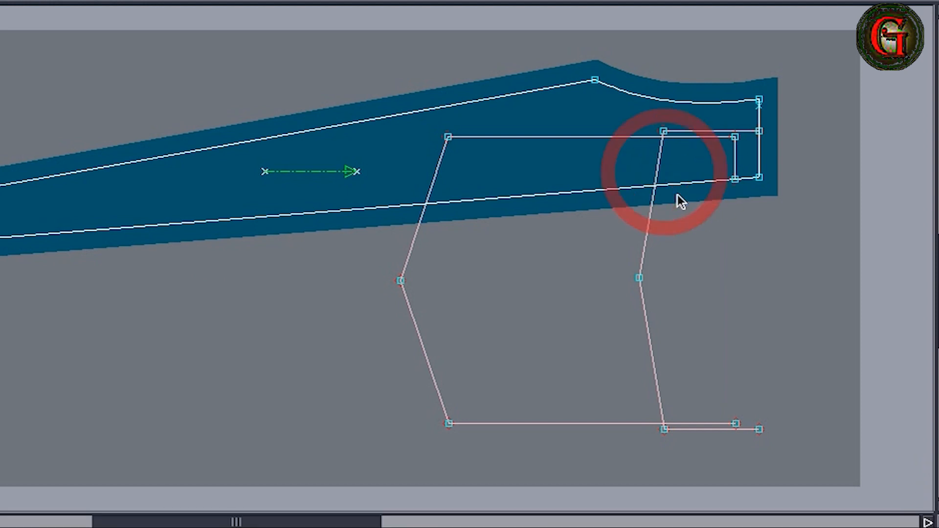
click(438, 182)
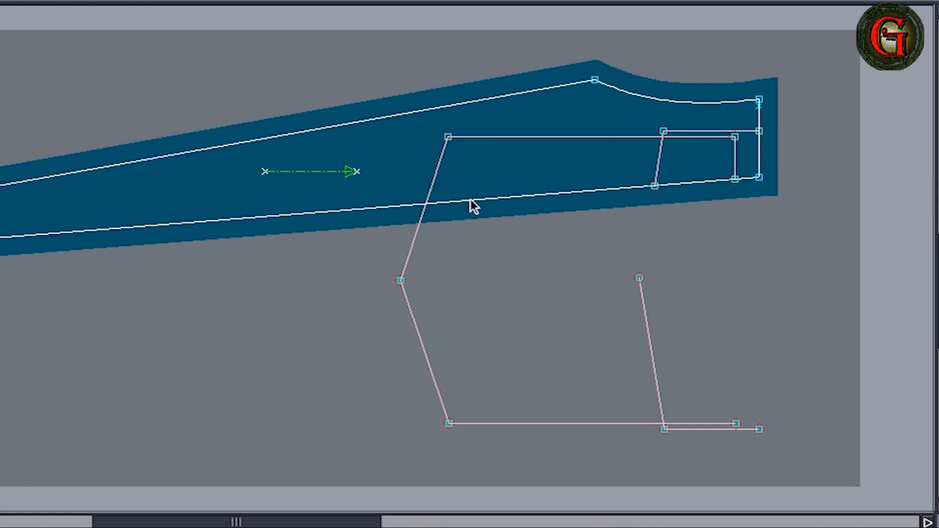
drag(344, 243, 786, 463)
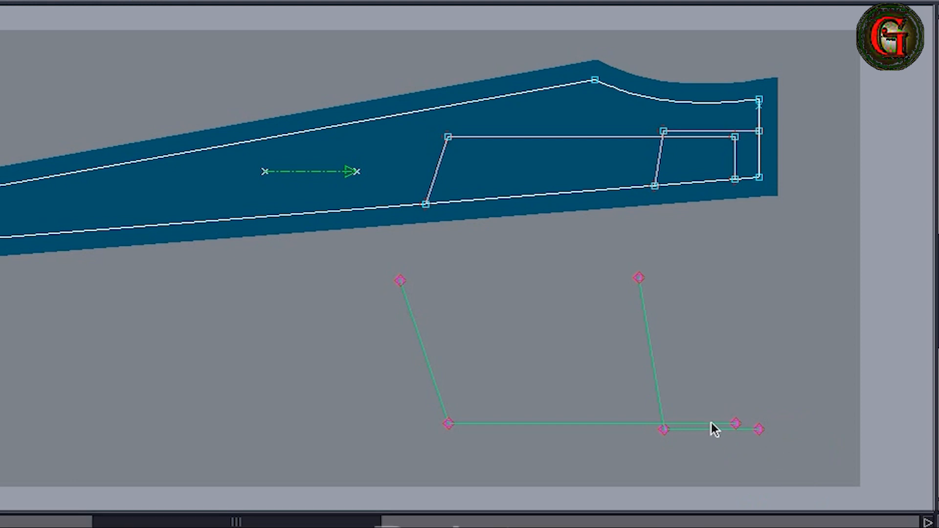
key(Delete)
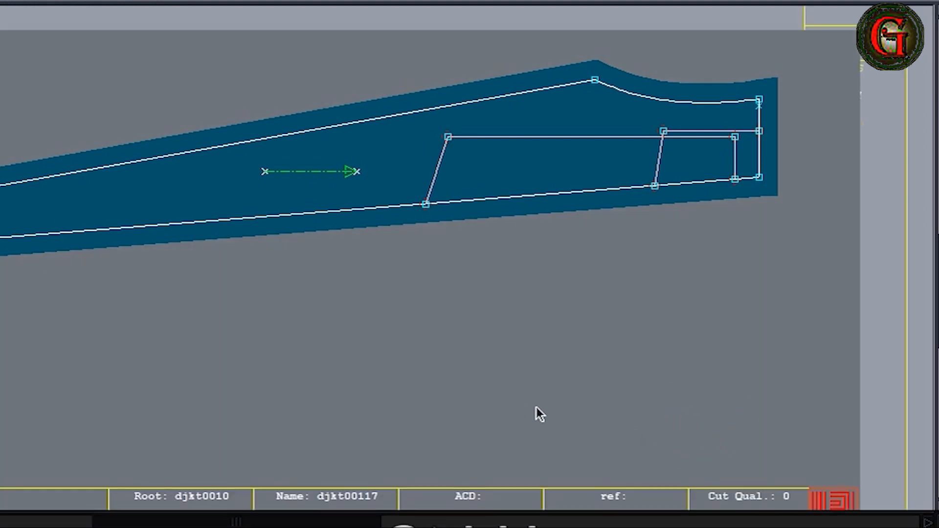
- Enter the comment "SI FR 1X2" for the narrow panel and refit its sheet to the piece
key(j)
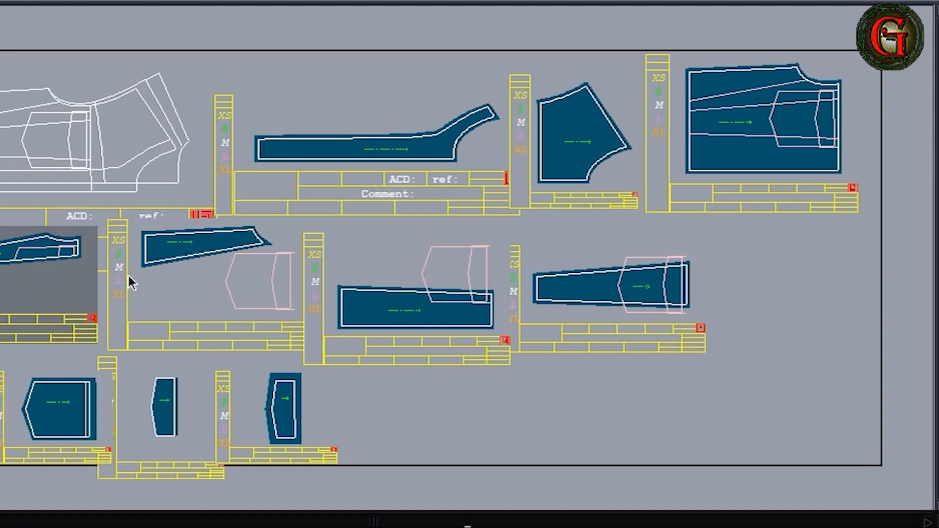
click(113, 278)
text(sI FR )
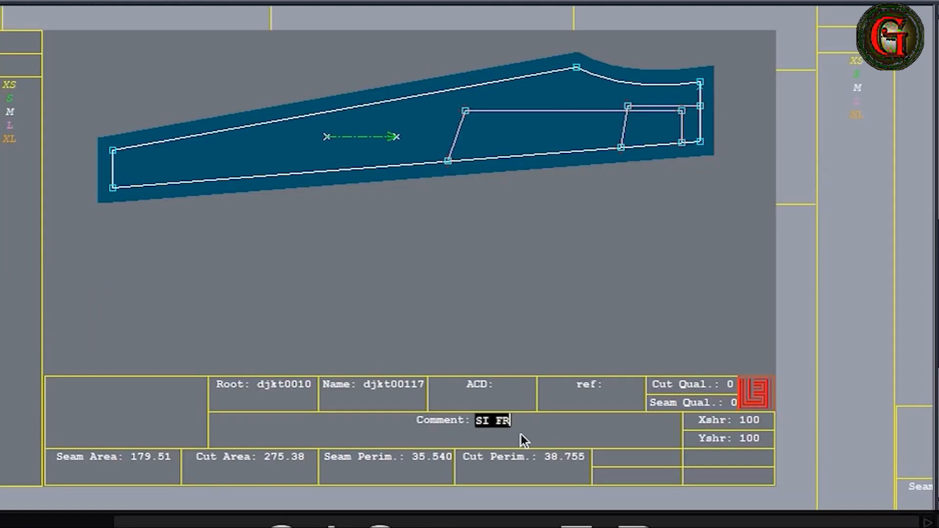
text(1X2)
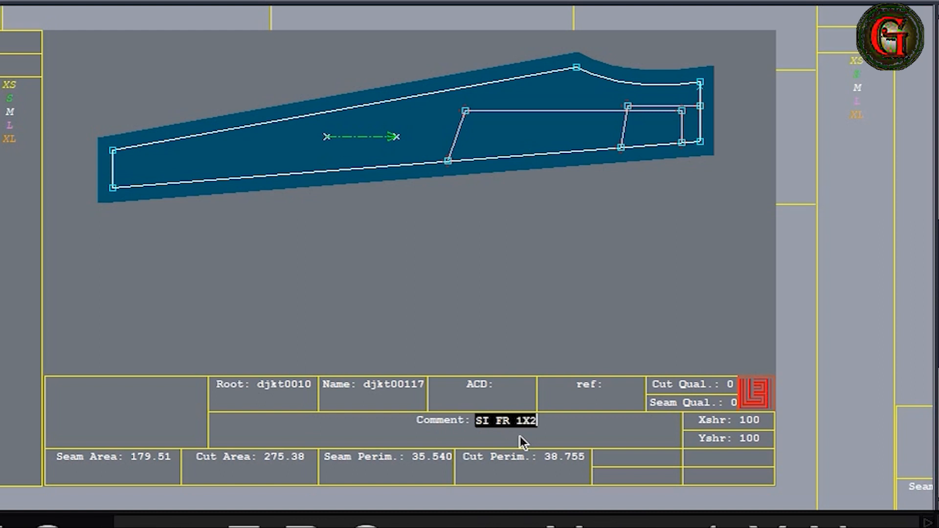
key(Return)
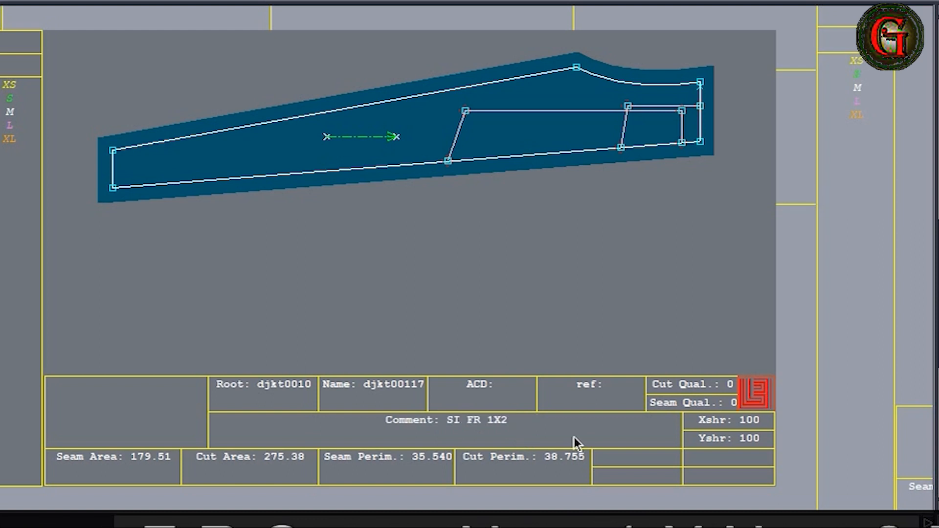
key(shift+a)
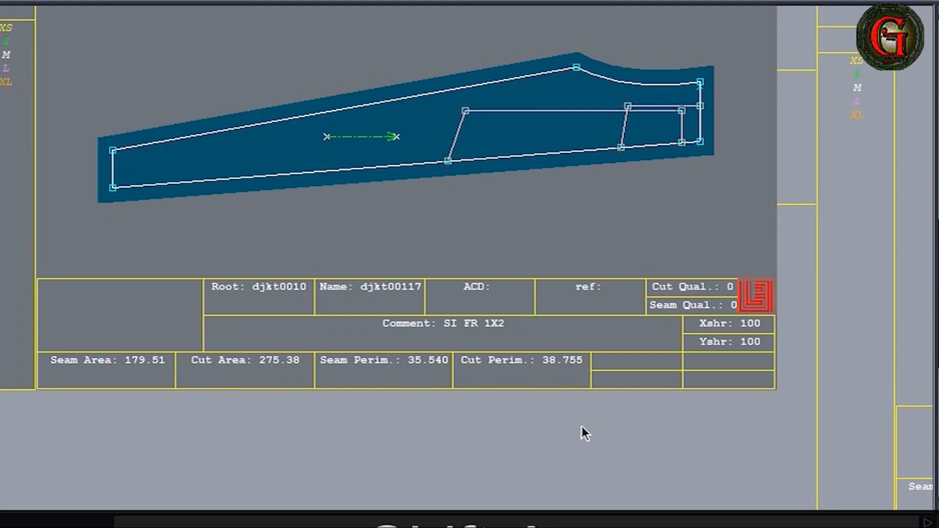
- Enter the comment "MID -1 1X2" for the side panel with the slanted armhole end
key(j)
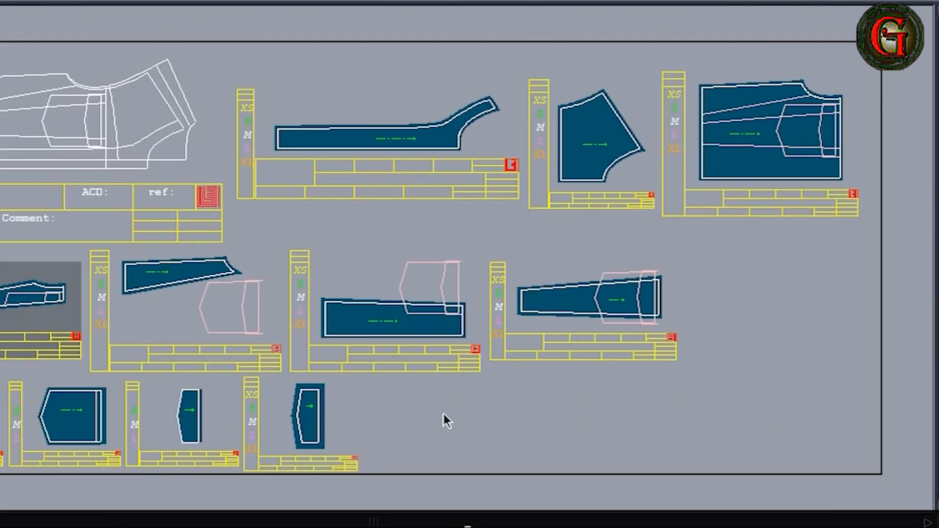
click(204, 330)
text(JJ)
key(Return)
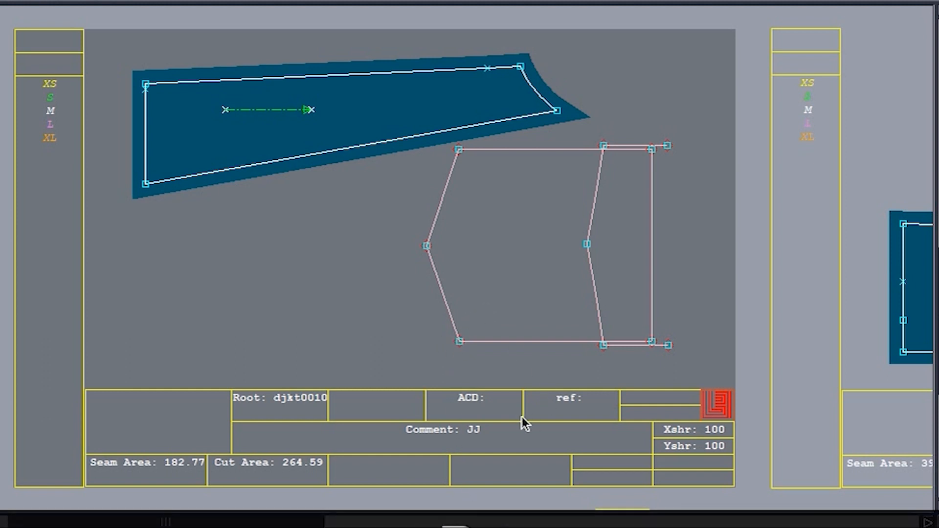
click(488, 432)
text(MID)
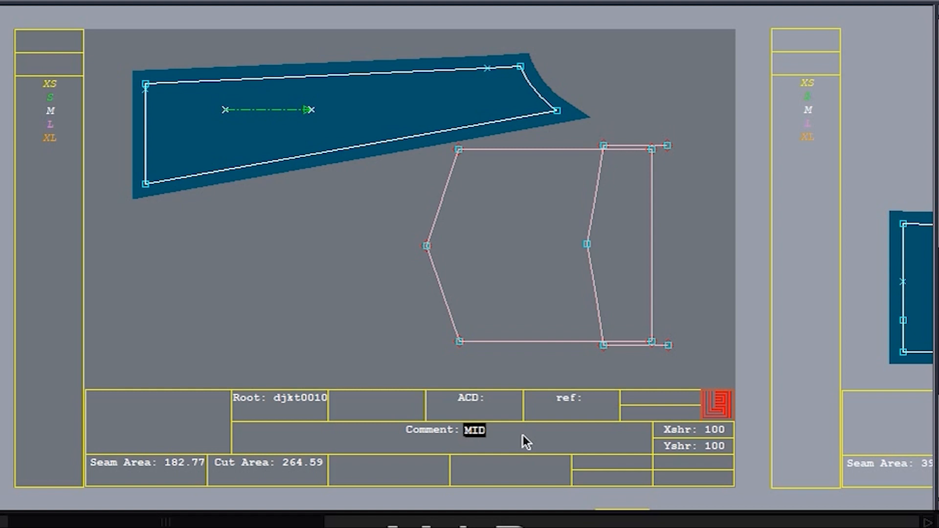
text( -1)
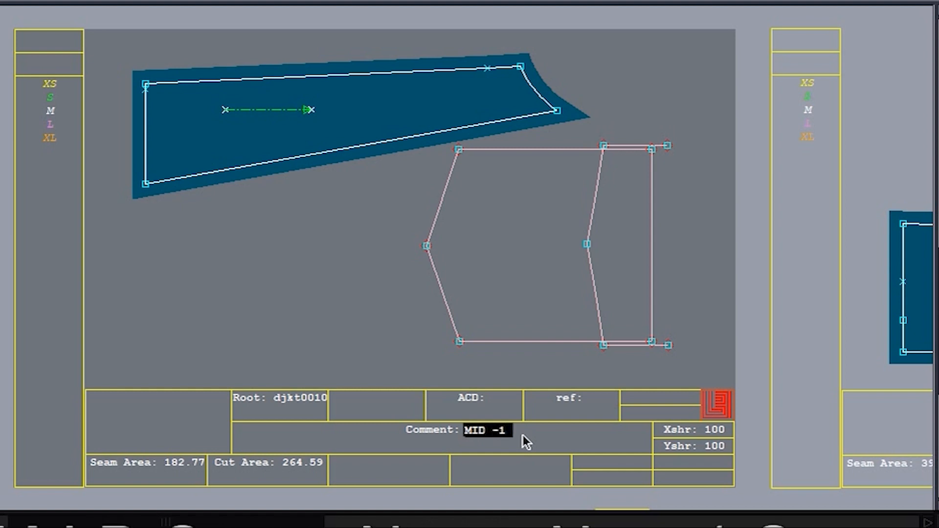
text( 1X2)
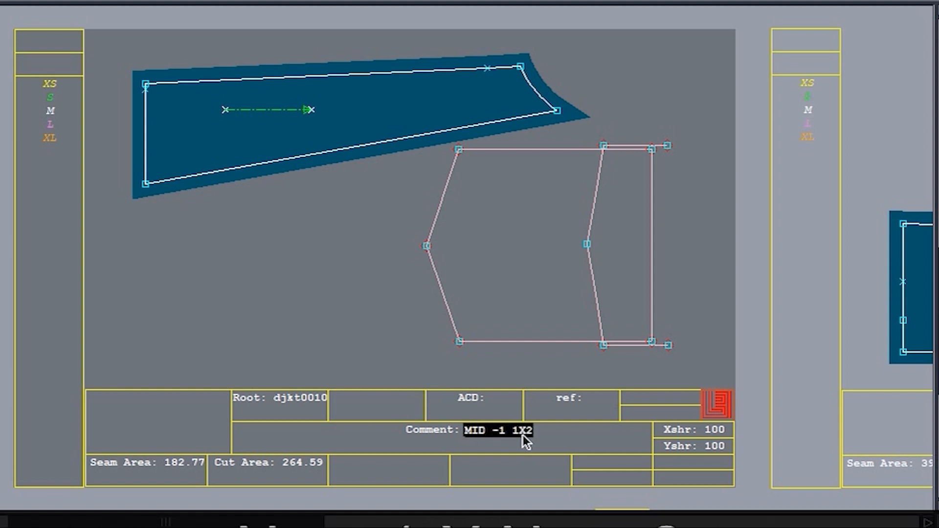
key(Return)
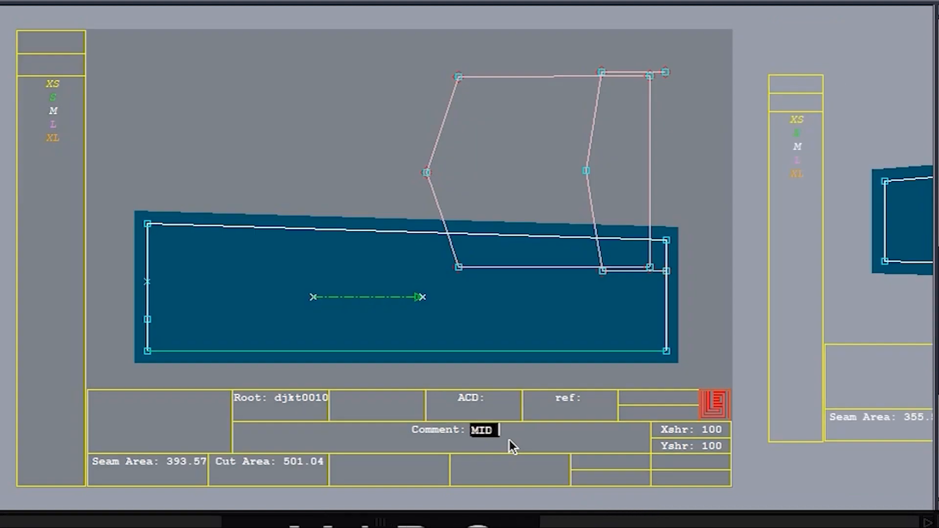
- Enter the comment "MID -2 1X2" for the straight front panel
text(-2)
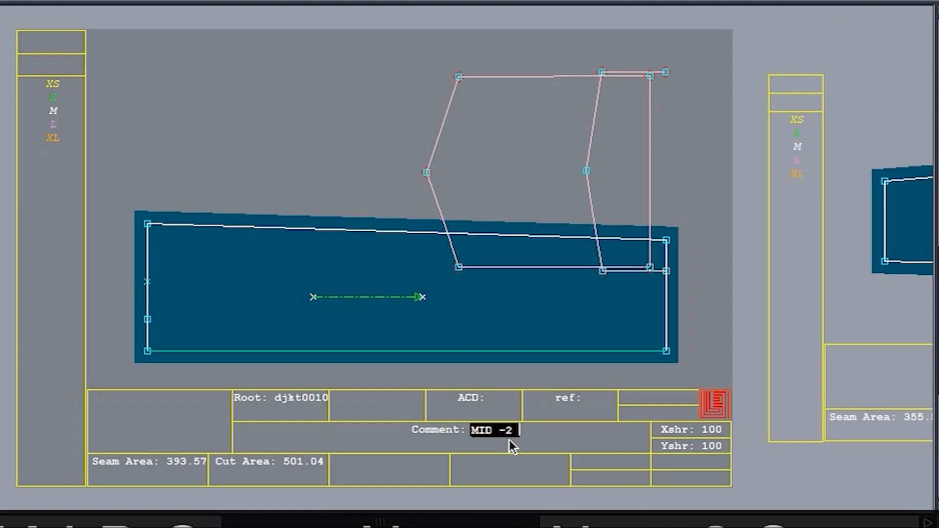
text( 1X2)
key(Return)
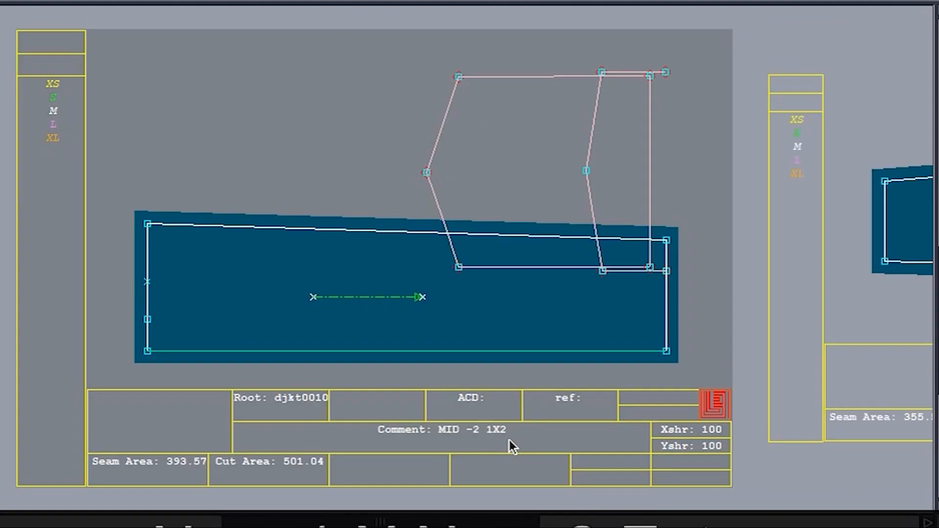
- Delete the pocket and flap outlines lying outside the side panel with the slanted armhole end
key(j)
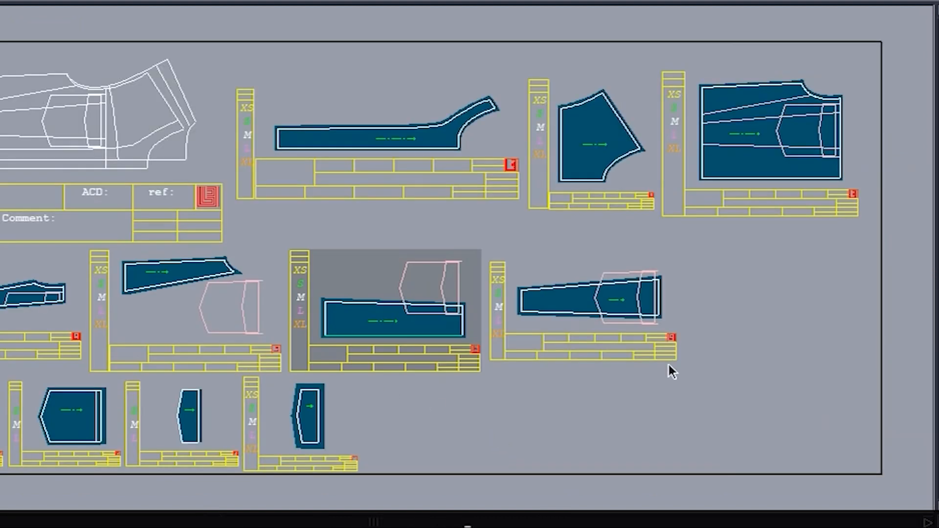
click(639, 328)
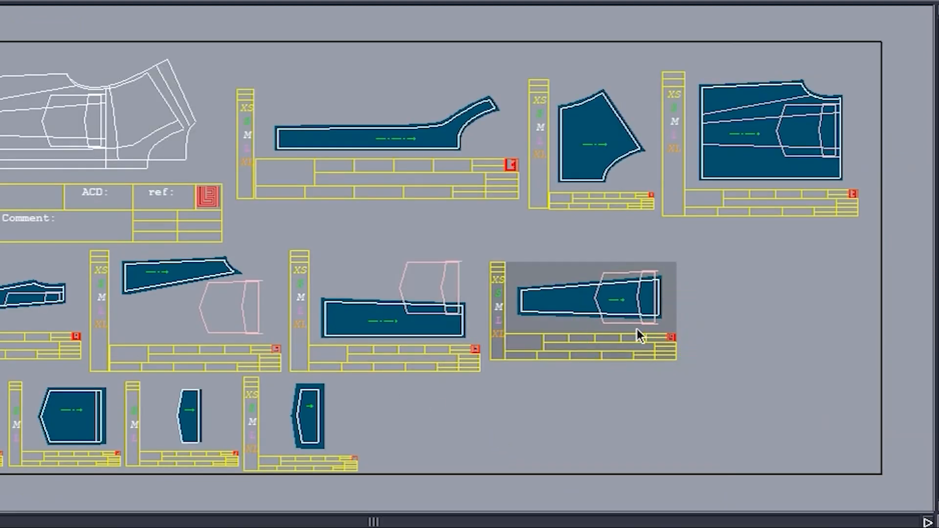
key(Home)
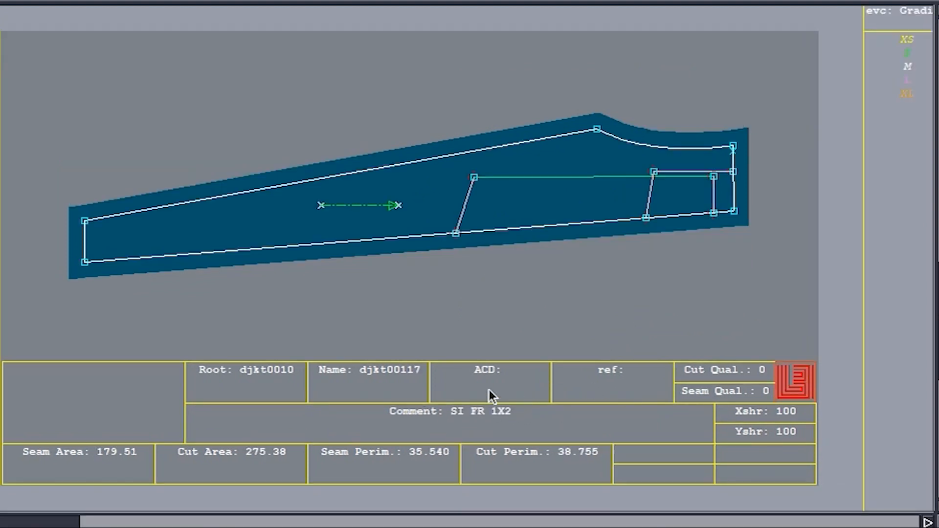
key(j)
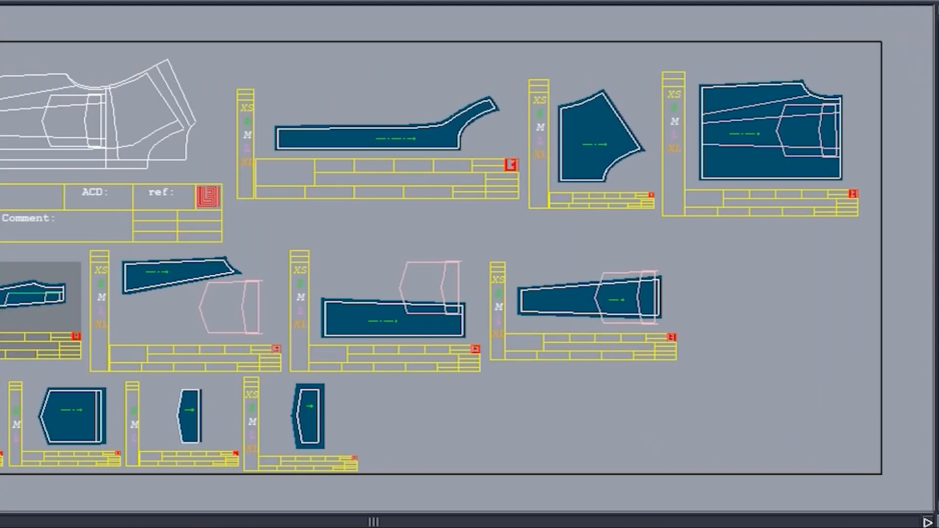
click(46, 286)
click(184, 268)
click(272, 339)
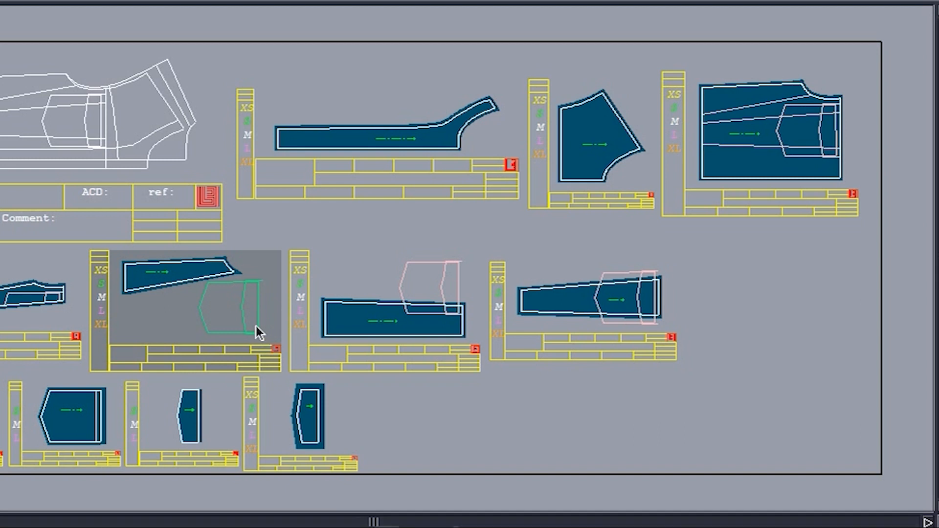
click(256, 326)
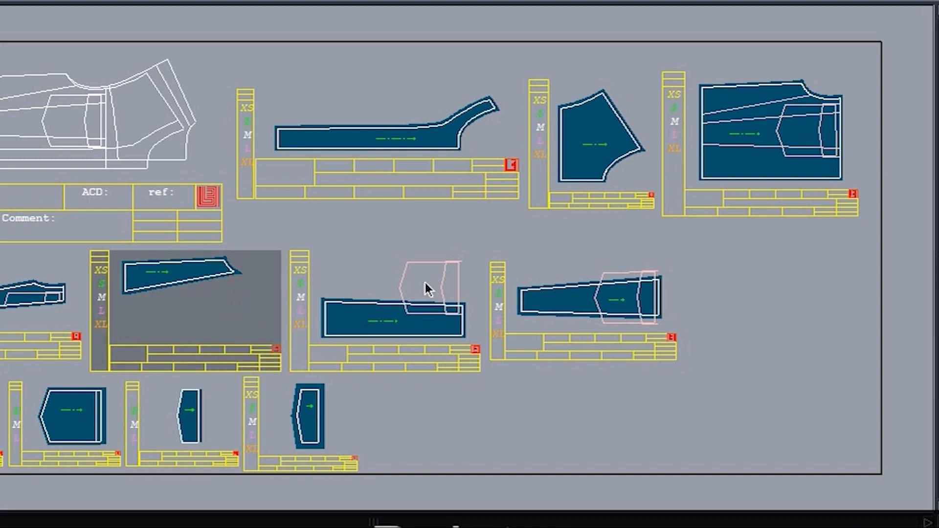
- Trim the pocket and flap outlines at the straight front panel's upper seam, and add a lengthwise internal line from the hem point
click(405, 303)
key(Home)
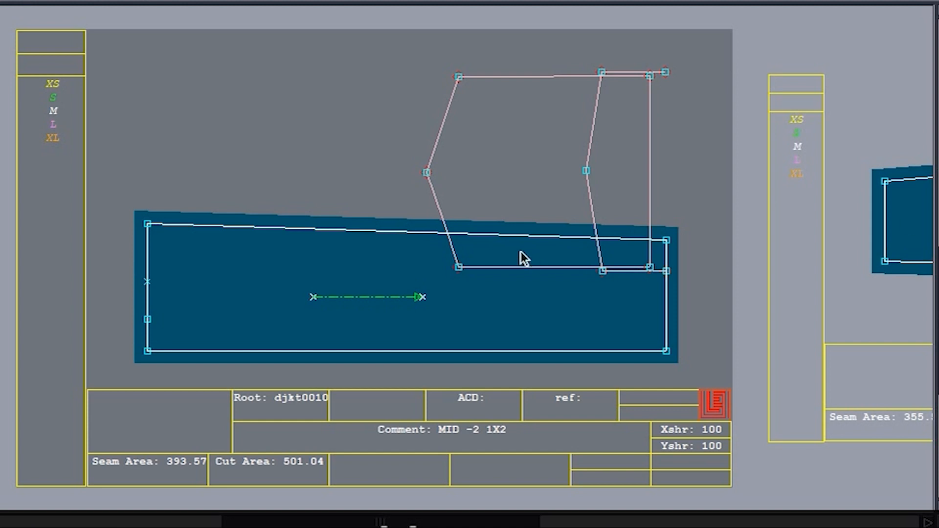
click(486, 238)
click(601, 254)
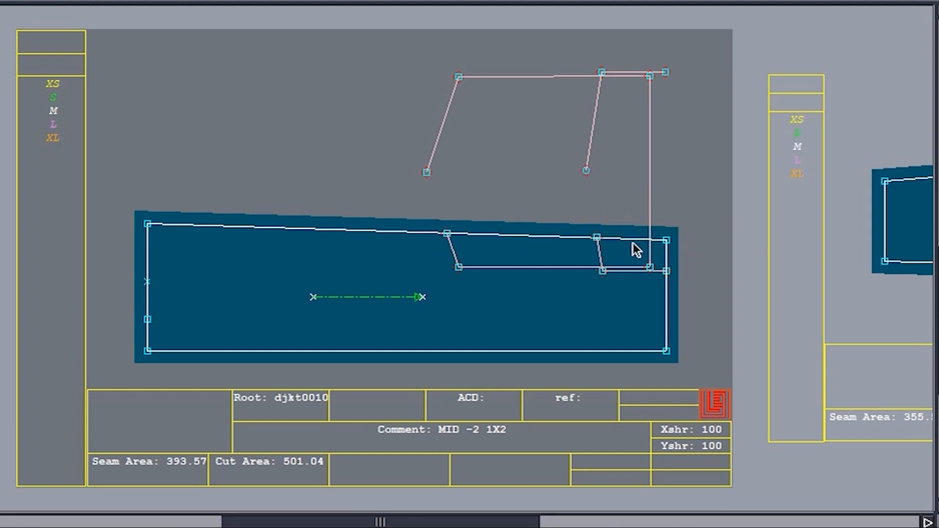
click(650, 252)
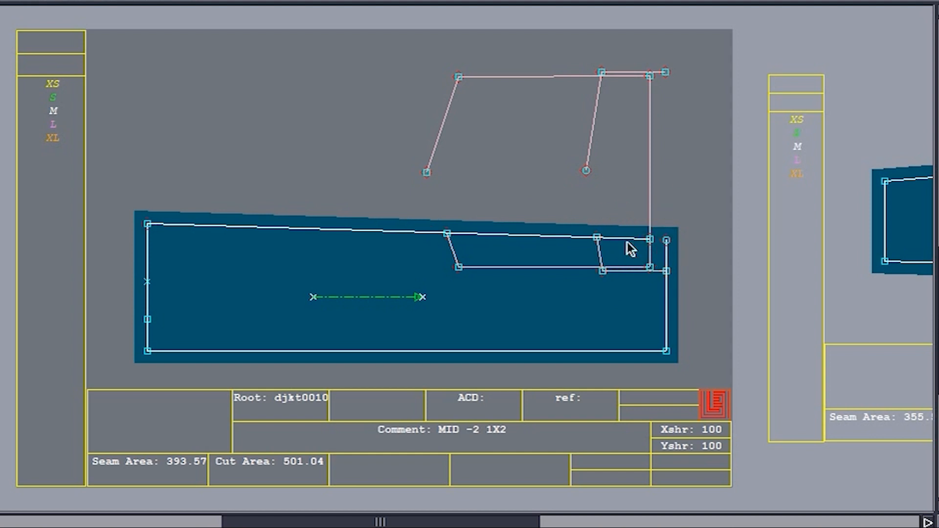
click(148, 319)
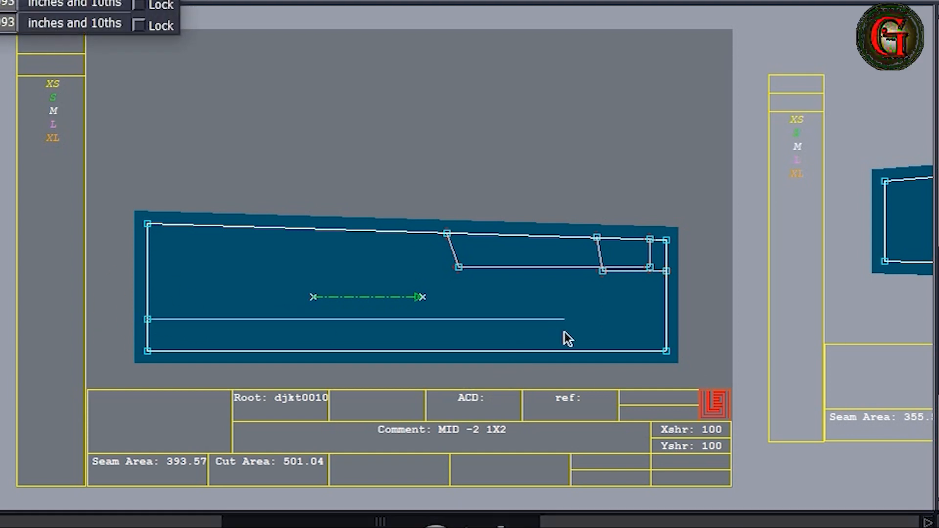
click(608, 319)
- Change the straight front panel's comment to "FR MID-1 1X2"
click(465, 440)
text(FR)
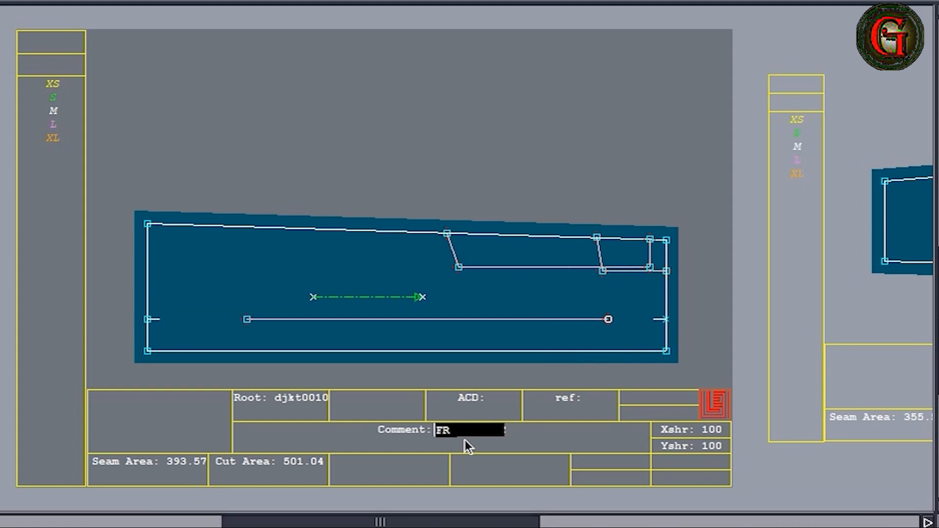
text( MID)
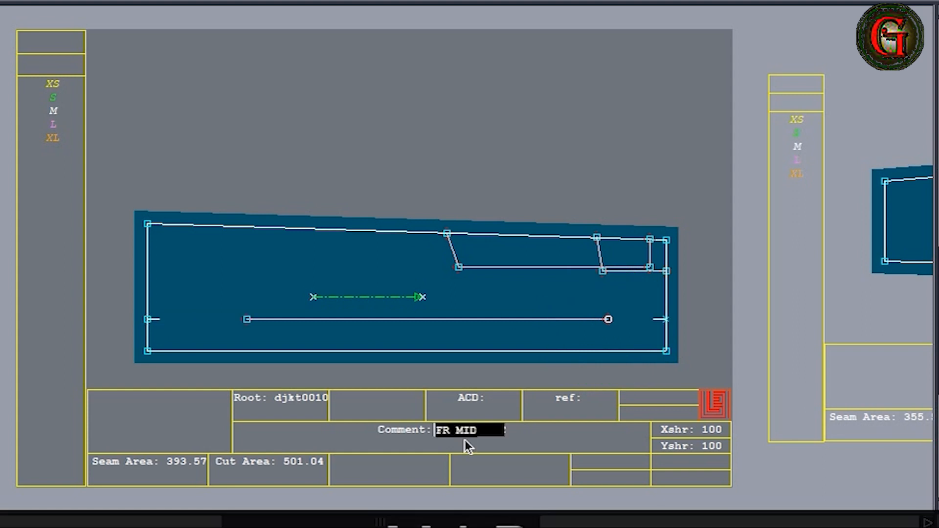
text(-1 1X2)
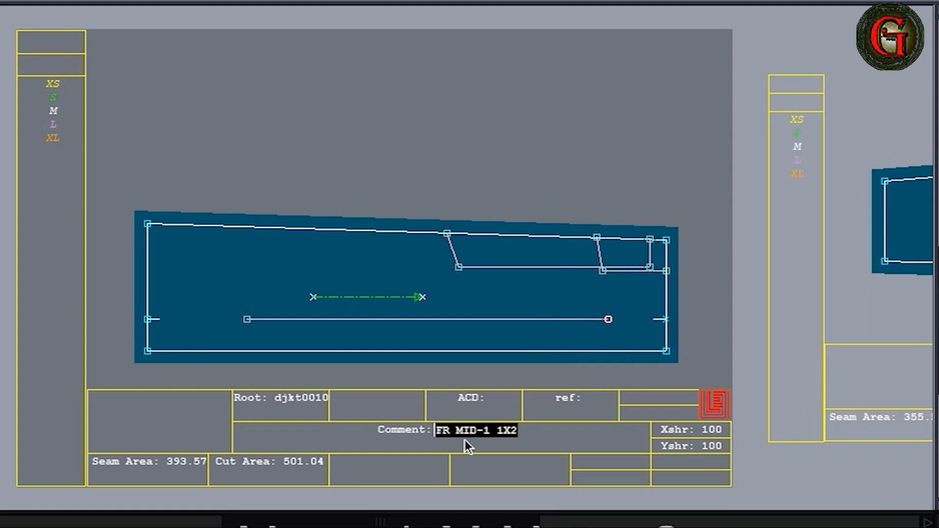
key(Return)
key(j)
- Enter the comment "FR FA 1X2" for the long curved front facing piece
click(167, 275)
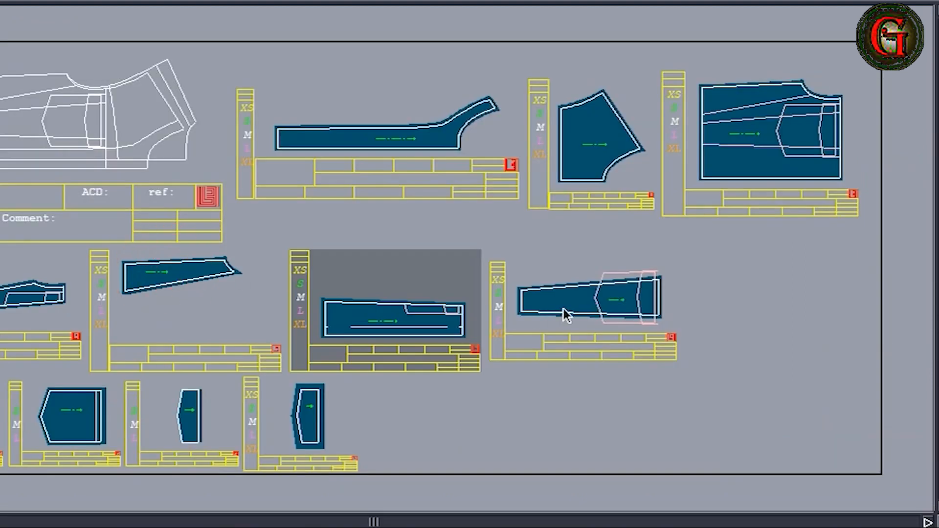
click(618, 301)
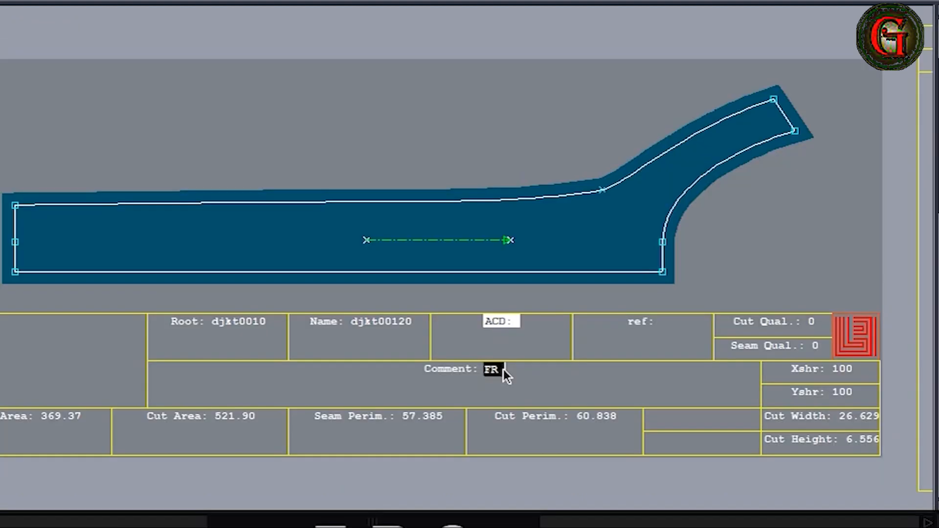
text(FA 1X2)
key(Return)
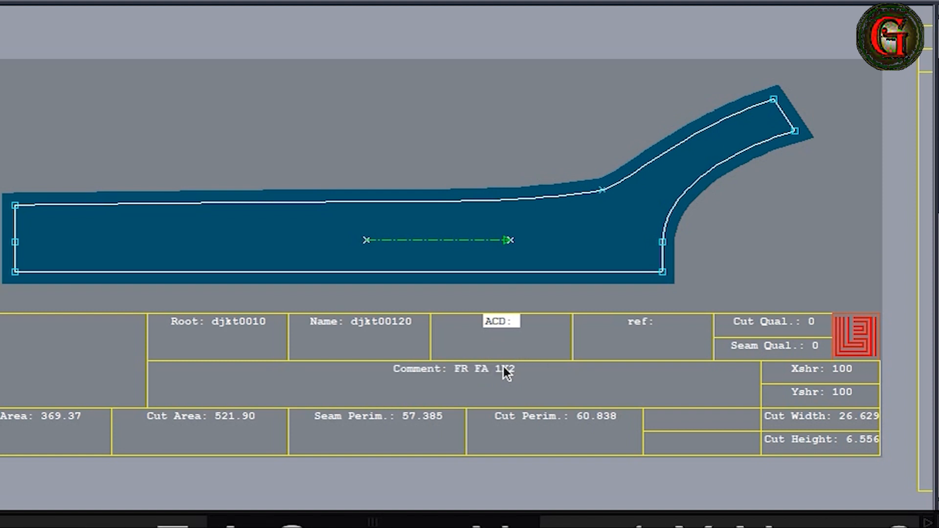
- Enter the comment "FR YOKE 1X2" for the front yoke piece
key(j)
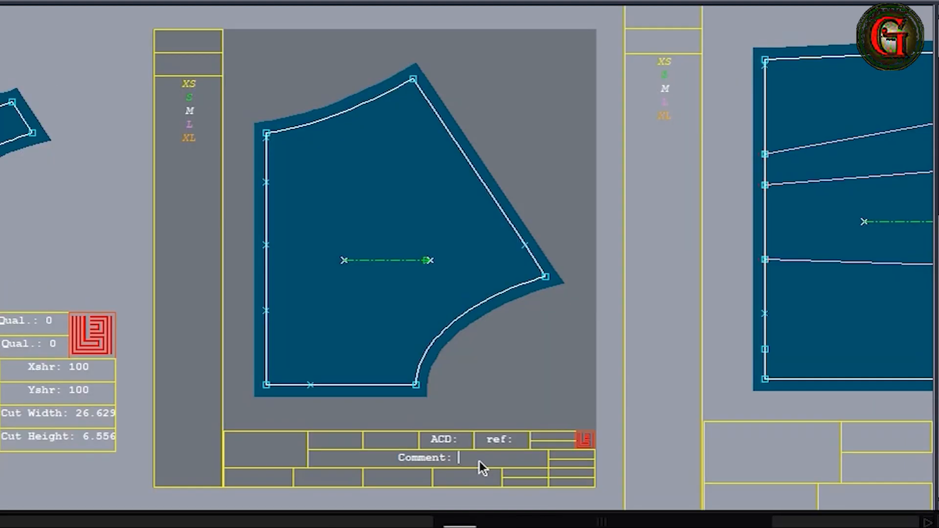
click(480, 462)
text(FR )
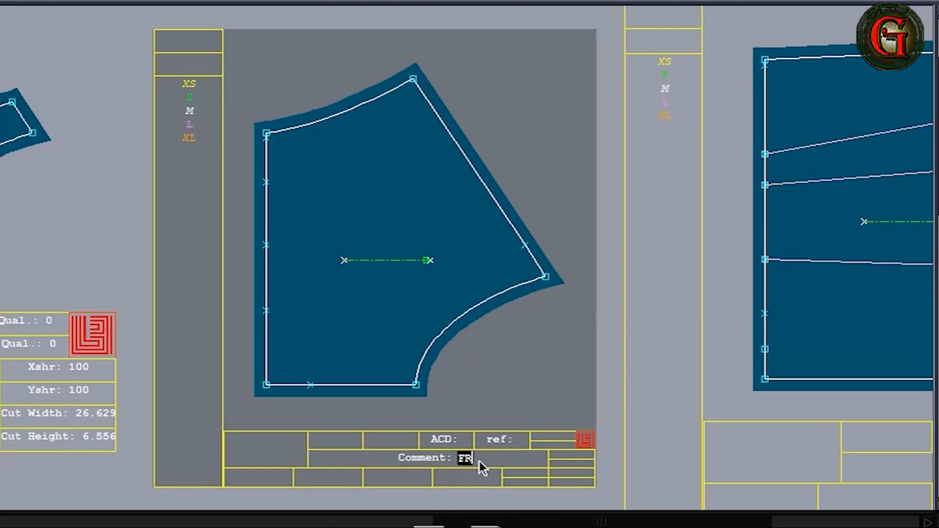
text(YOK)
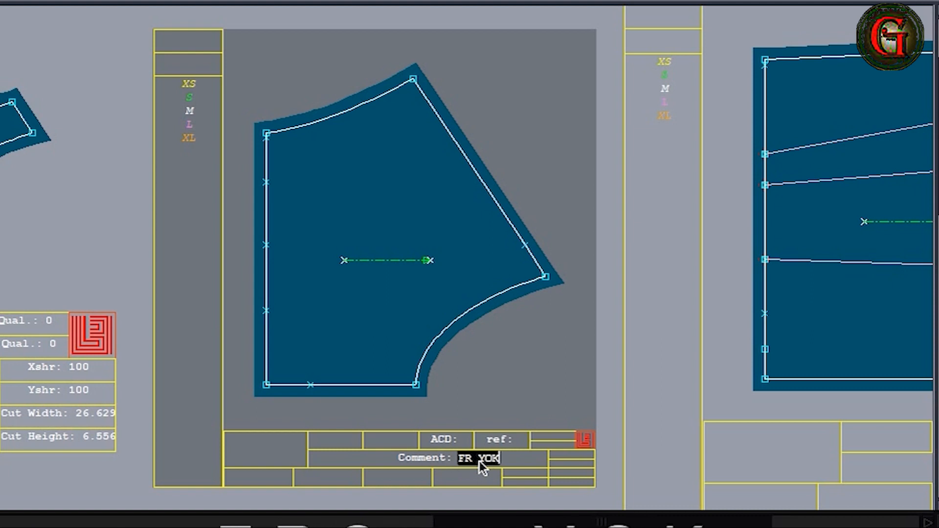
text(E 1X2)
key(Return)
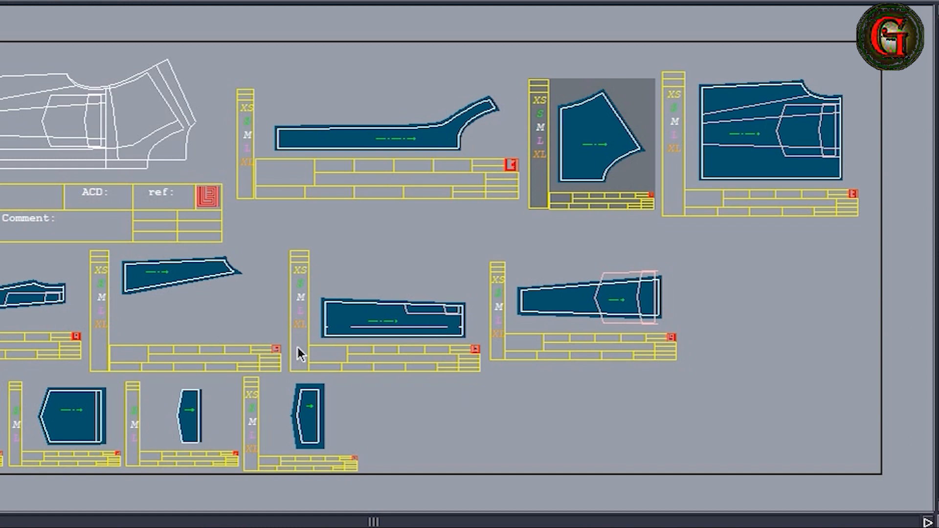
- Marry the tapered middle panel, the narrow panel and the slanted side panel in sequence onto the straight front panel
drag(658, 316, 451, 309)
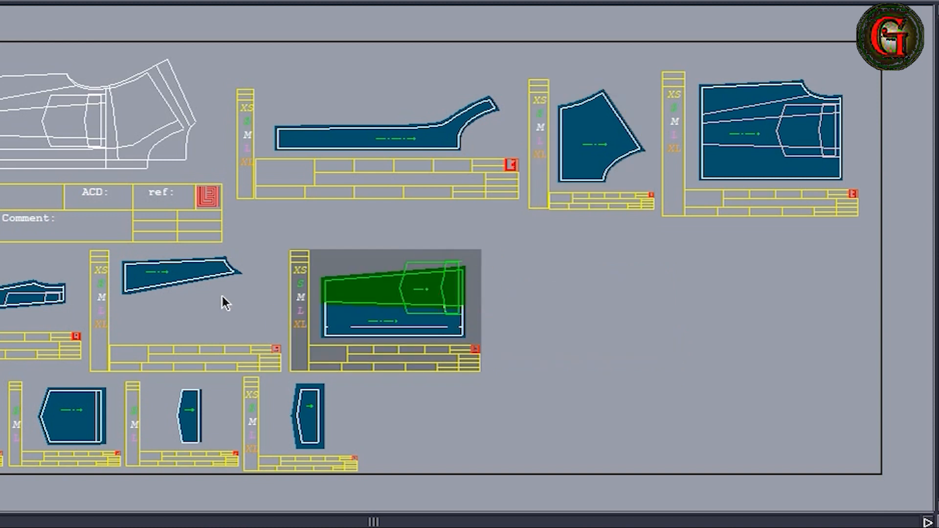
click(65, 298)
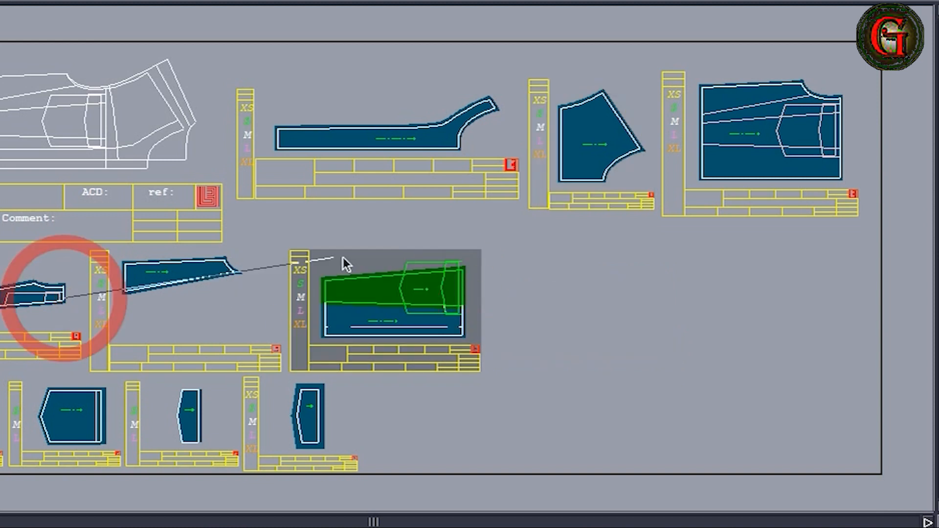
click(461, 269)
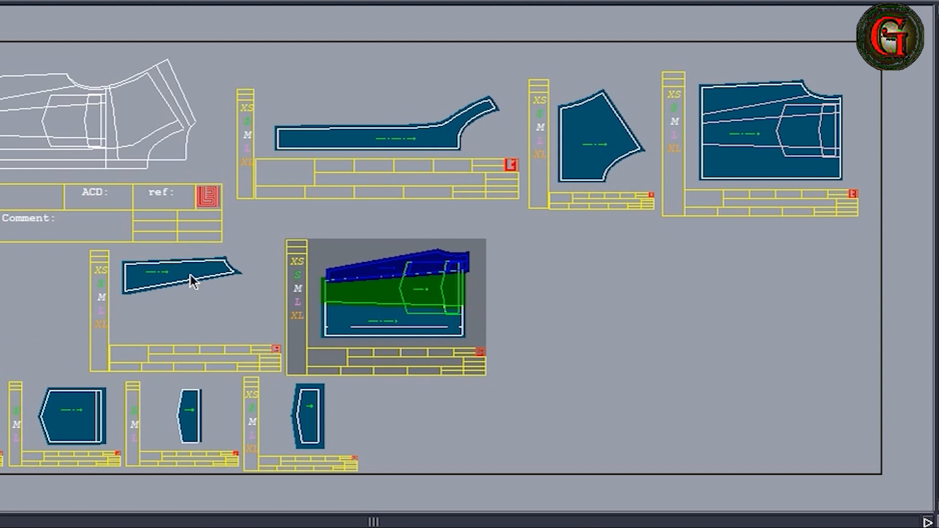
click(125, 292)
click(384, 268)
double_click(384, 268)
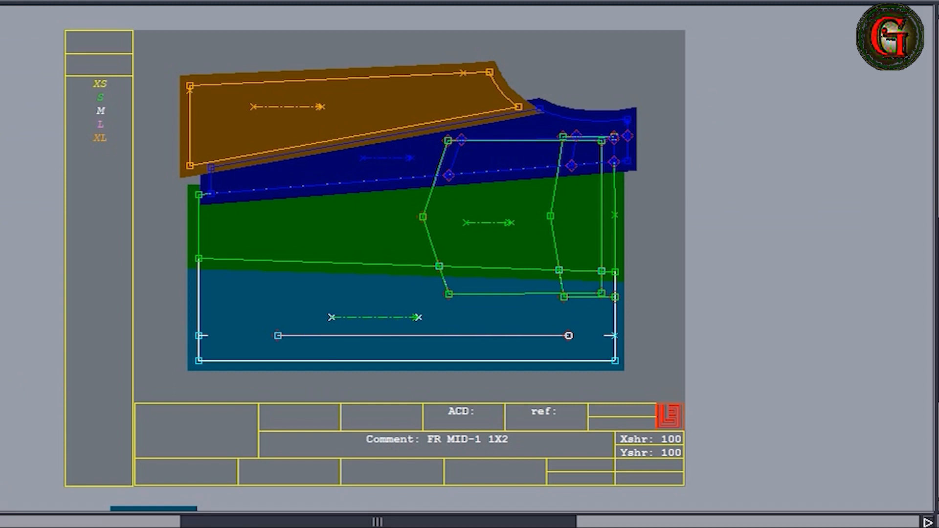
- Shift the married narrow and slanted side panels so their corners coincide with the adjoining panels' seam corners
drag(631, 162, 618, 163)
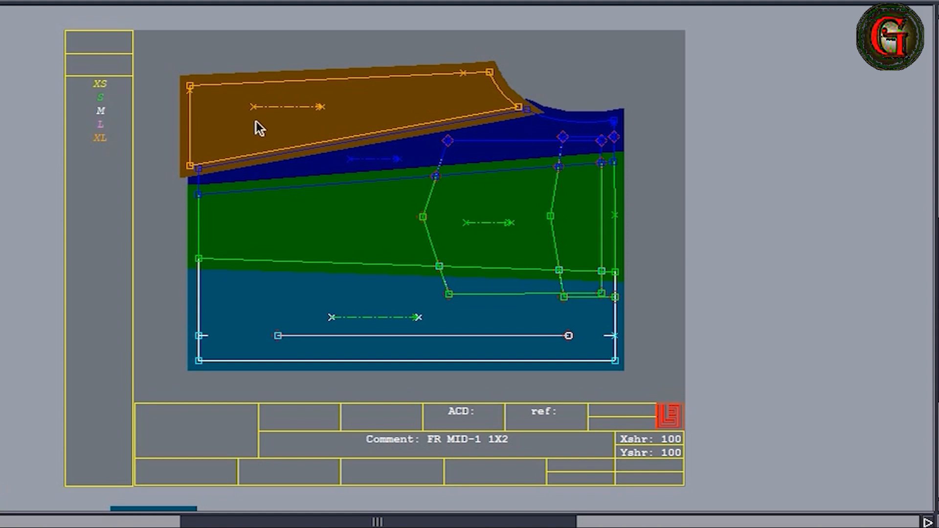
click(188, 165)
click(193, 165)
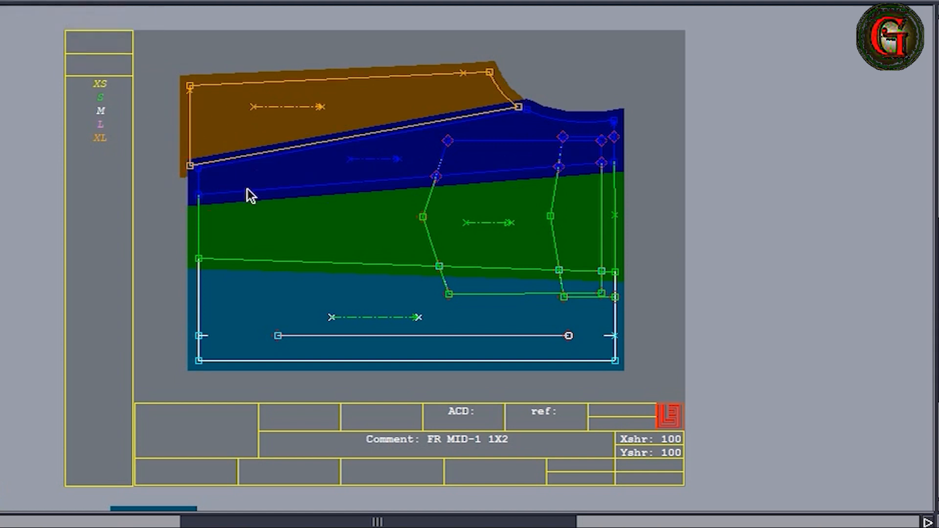
click(190, 165)
click(210, 139)
click(202, 169)
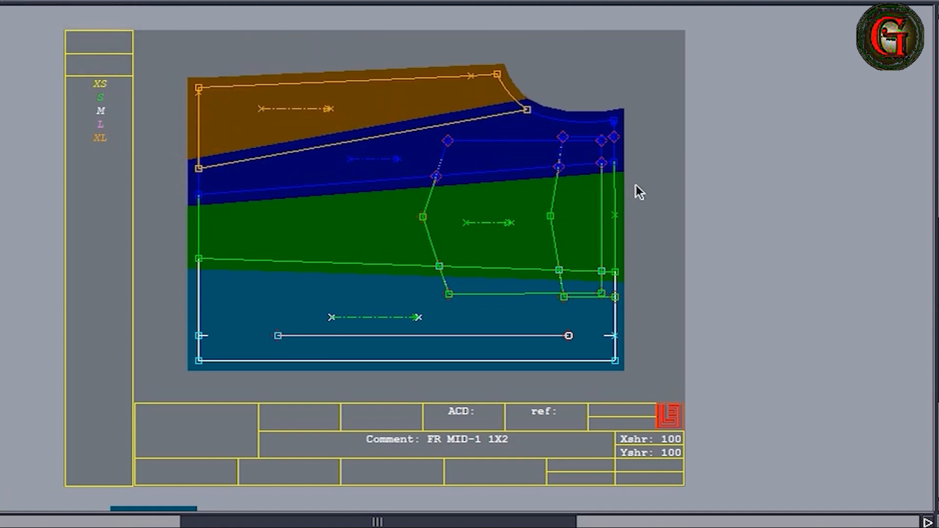
- Marry the front yoke to the assembled panels and slide it along the seam until the armhole corners meet
key(j)
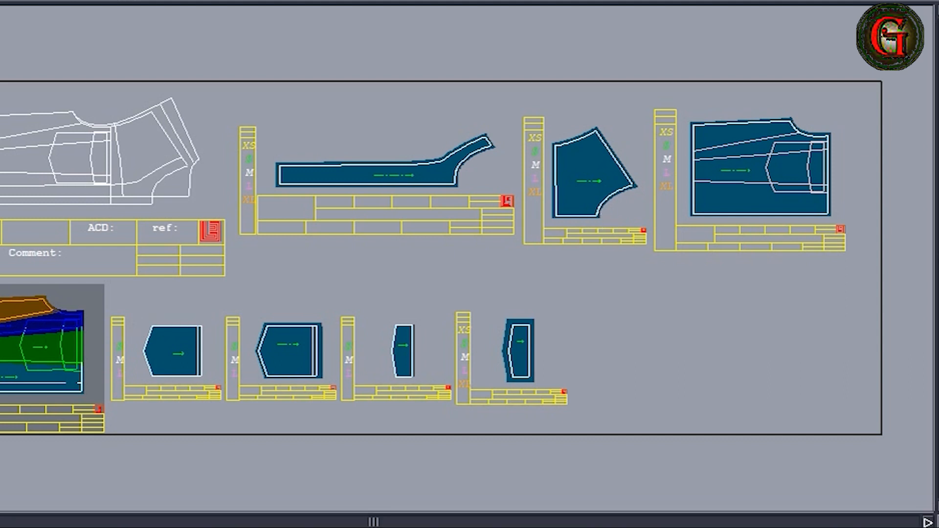
click(557, 220)
click(80, 392)
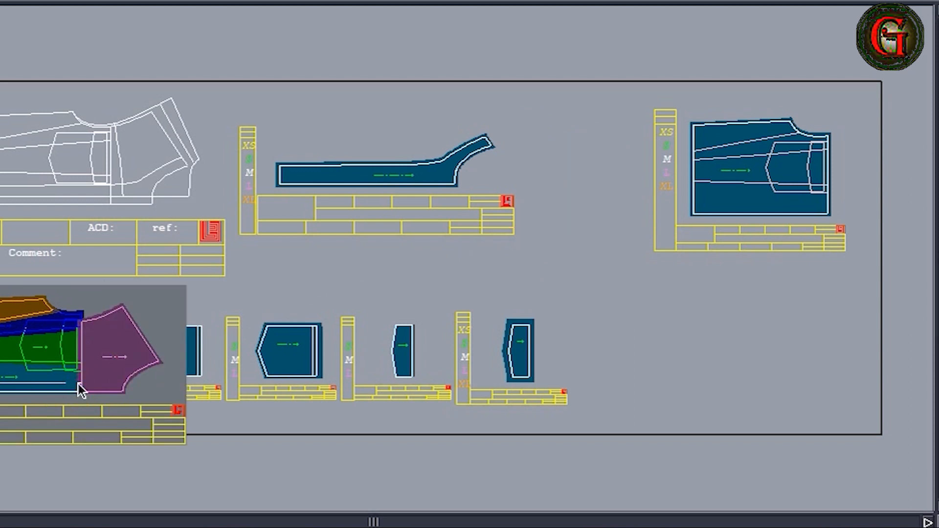
key(Home)
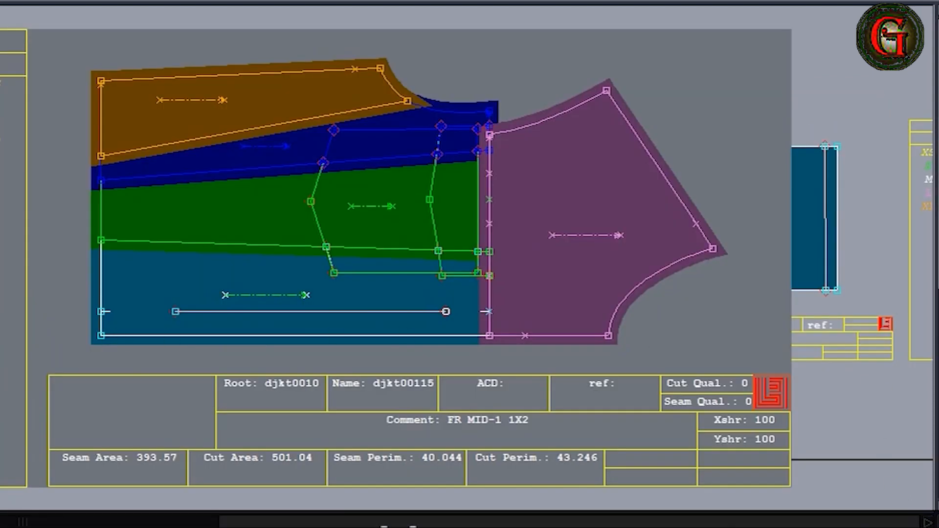
drag(491, 137, 491, 113)
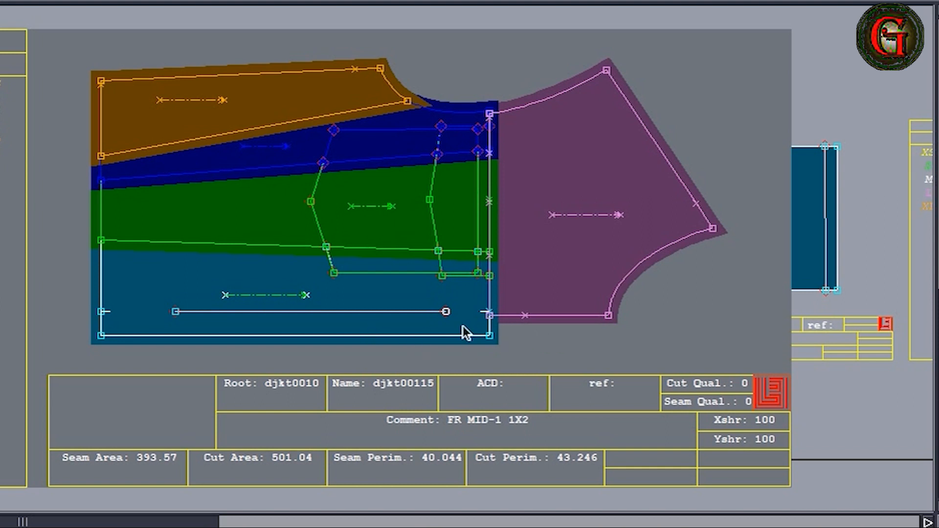
- Detach the front yoke from the married panels and rearrange the pattern sheets
click(582, 245)
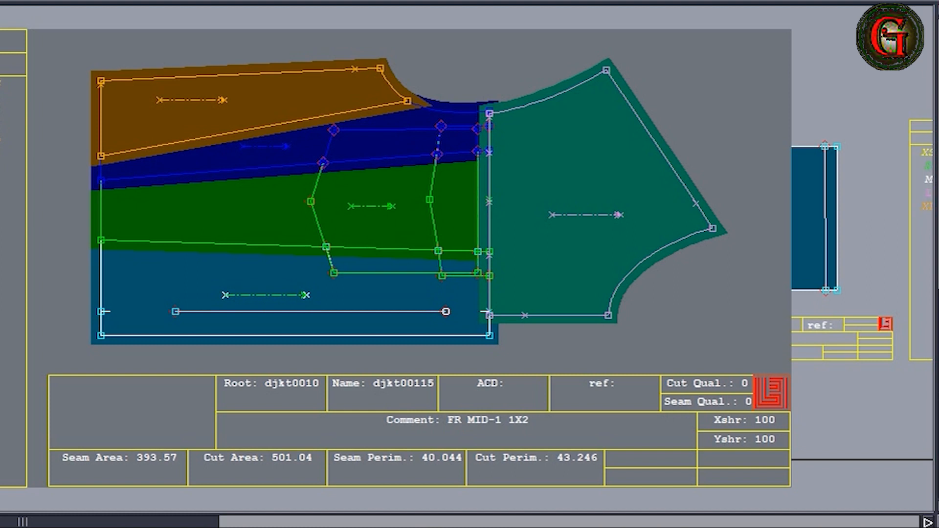
click(629, 220)
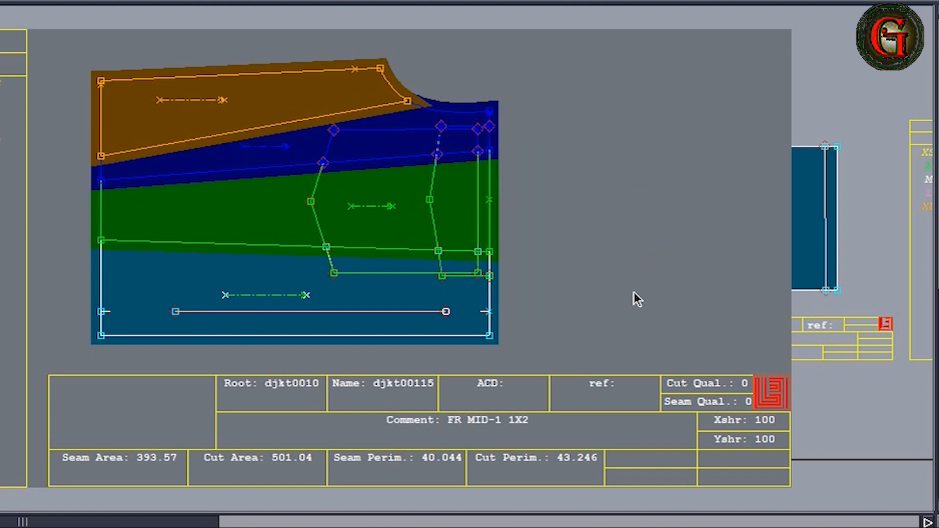
key(8)
key(Return)
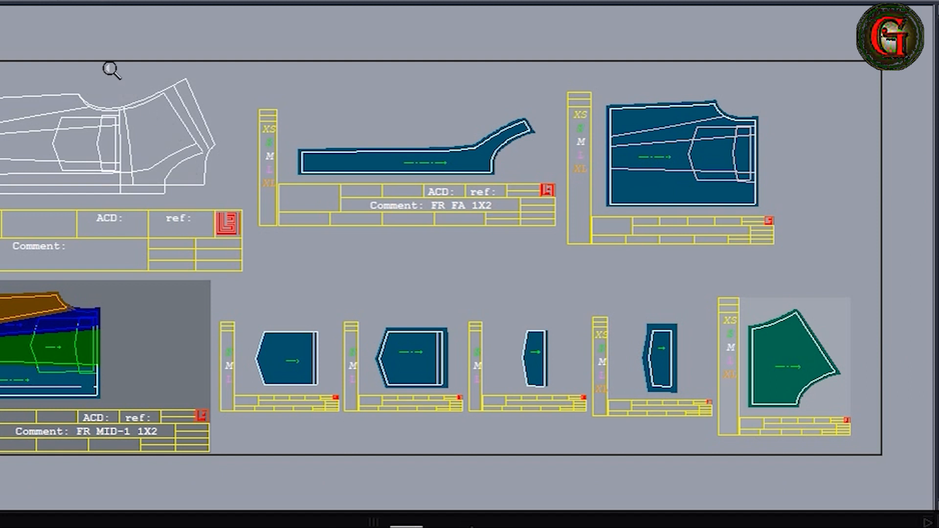
drag(101, 58, 258, 204)
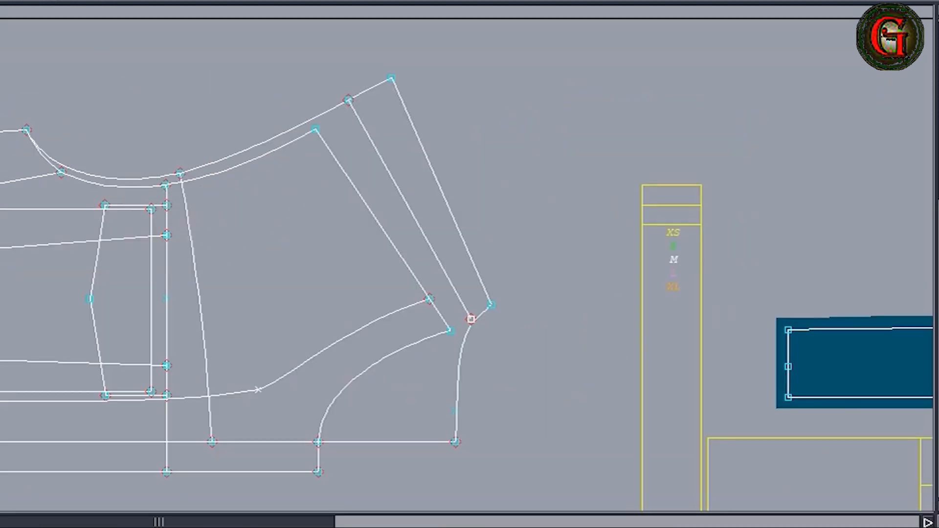
- Extract the front yoke again from the base pattern by selecting all regions between the yoke seam, shoulder, armhole and neckline
click(189, 267)
click(277, 407)
click(189, 416)
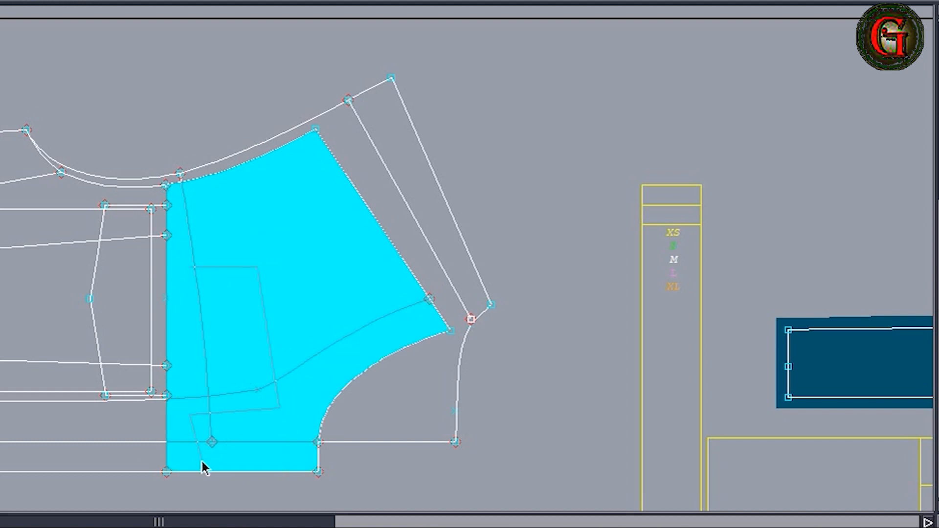
right_click(201, 459)
key(8)
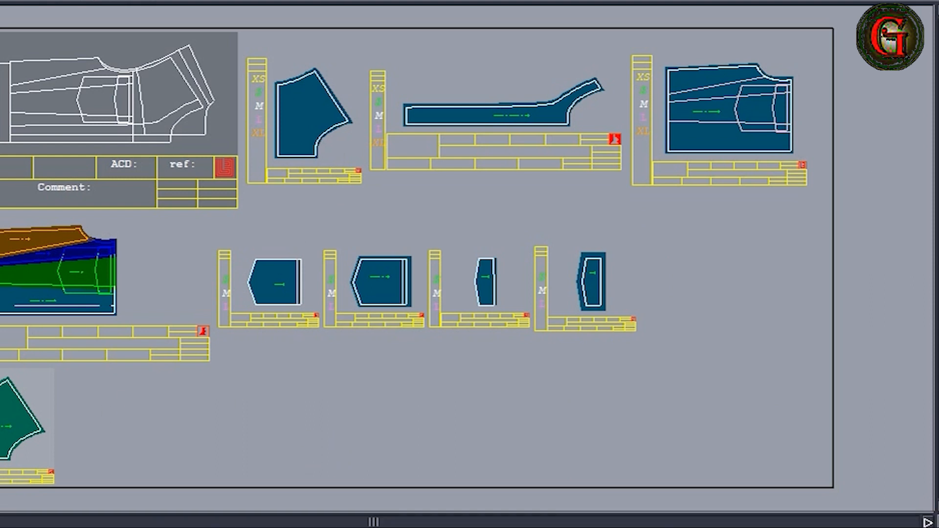
- Add a horizontal grain line across the middle of the newly extracted front yoke
drag(246, 55, 368, 200)
click(874, 389)
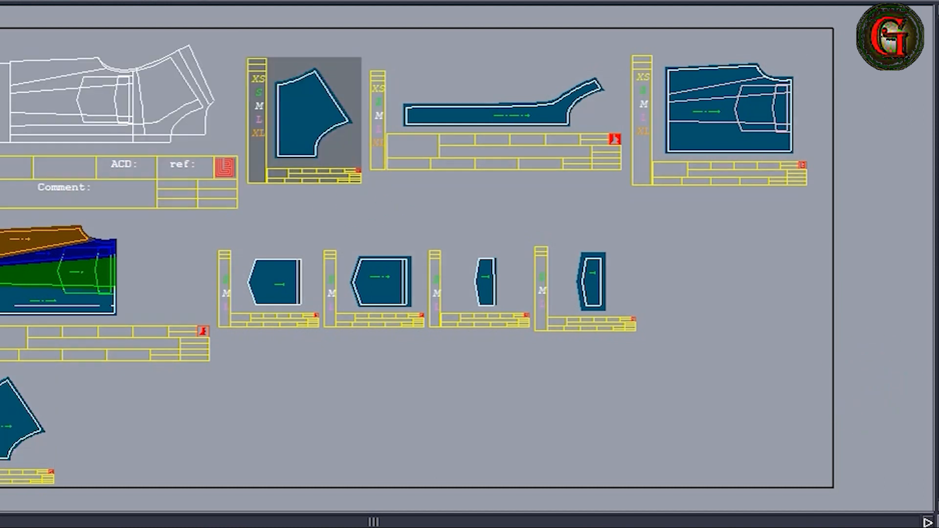
click(646, 525)
click(638, 465)
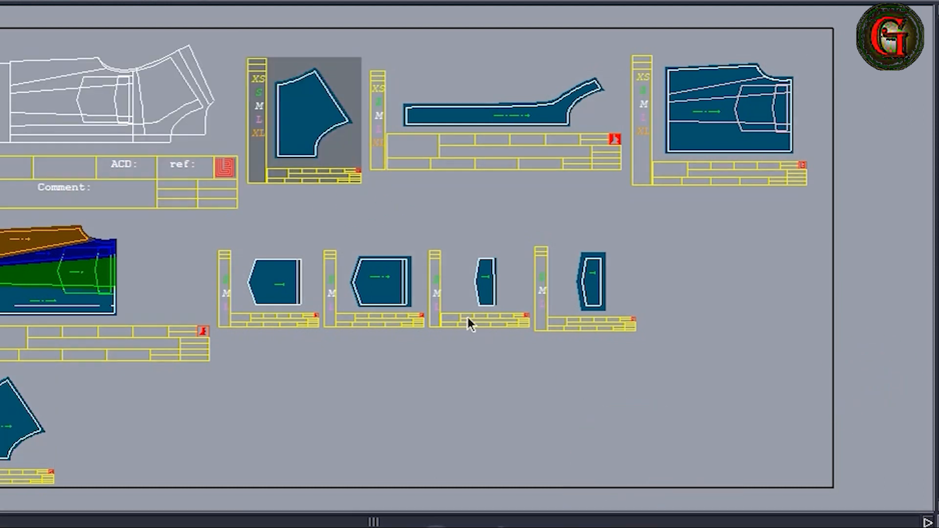
click(296, 116)
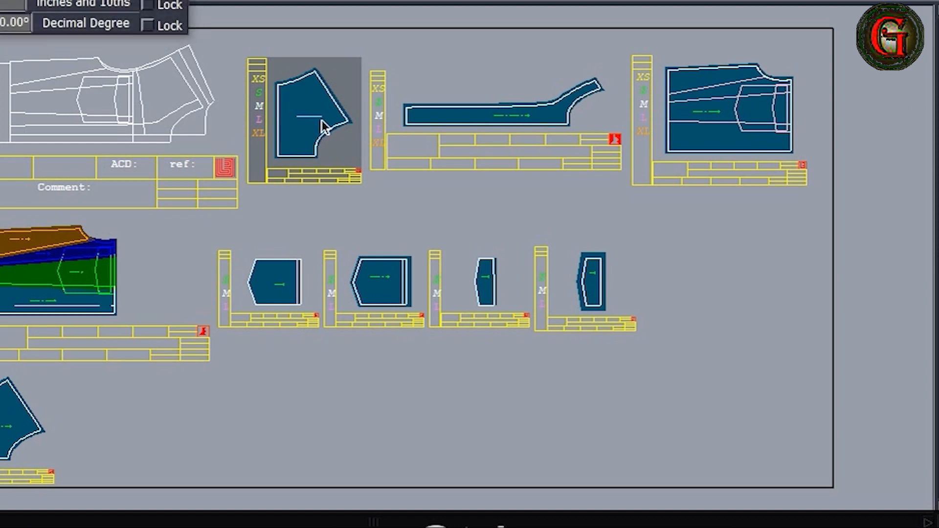
click(322, 117)
- Delete the sheet of the old front yoke
click(30, 466)
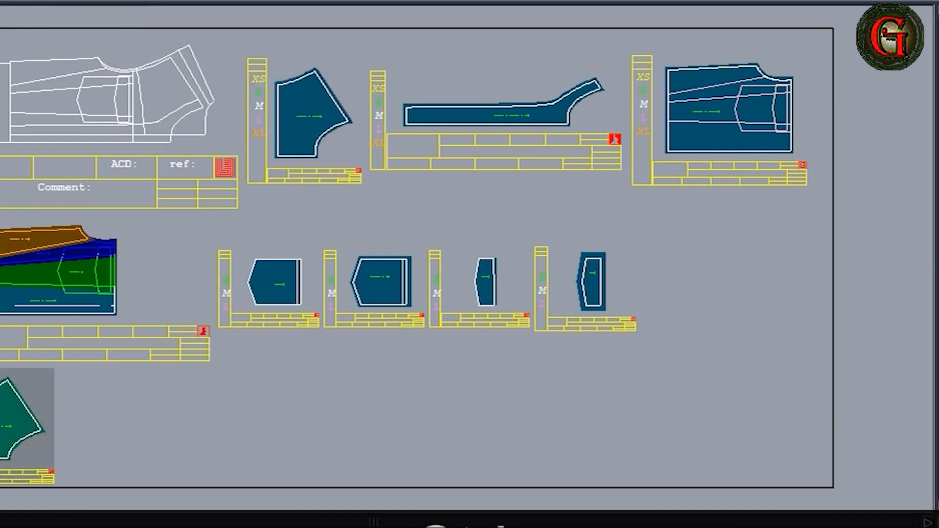
click(16, 411)
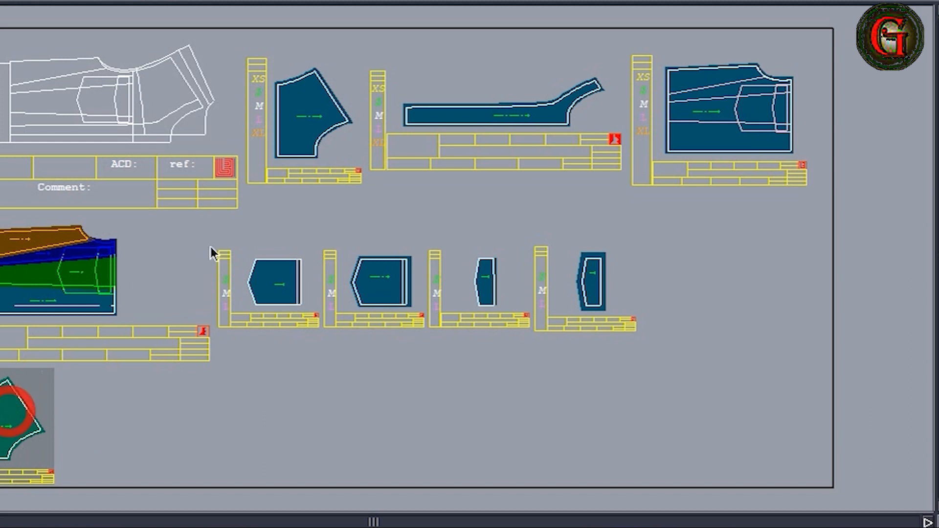
key(shift+t)
click(21, 449)
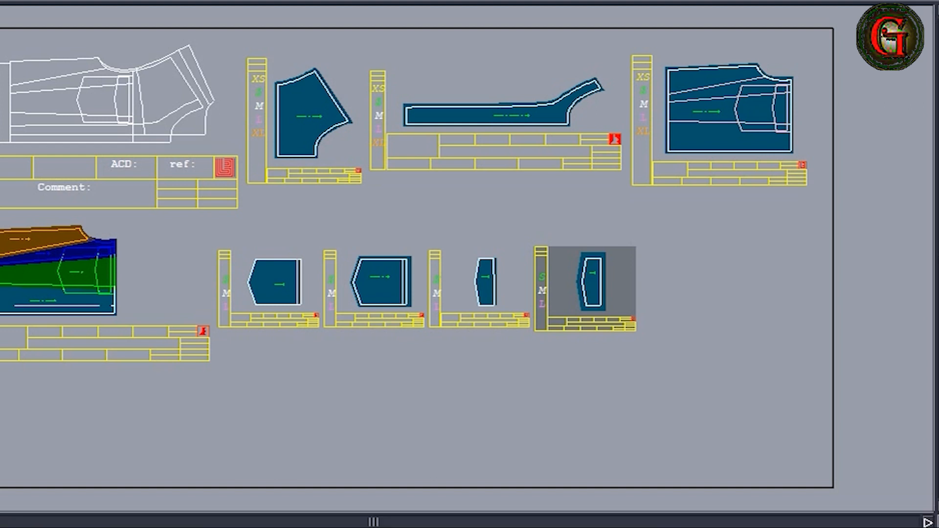
- Marry the new front yoke to the assembled front panels and slide it along the seam until the armhole corners coincide
click(280, 157)
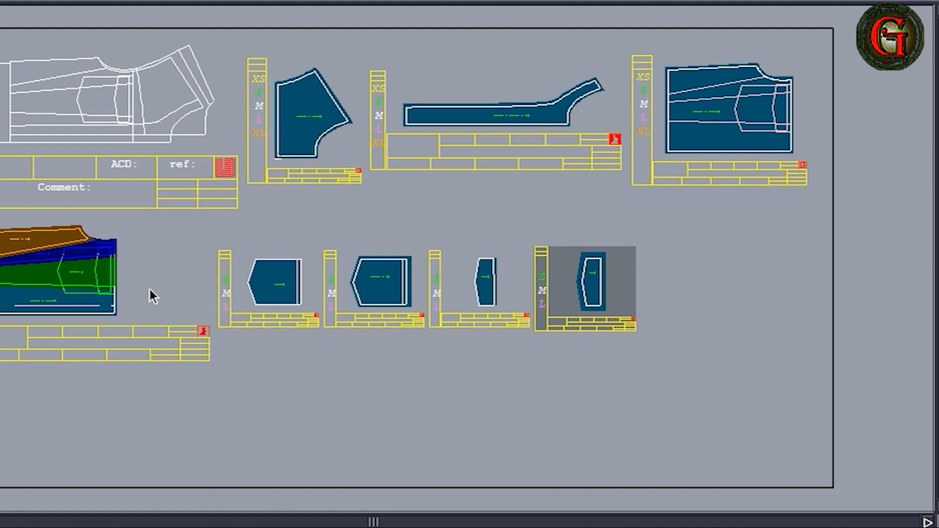
click(116, 312)
key(Home)
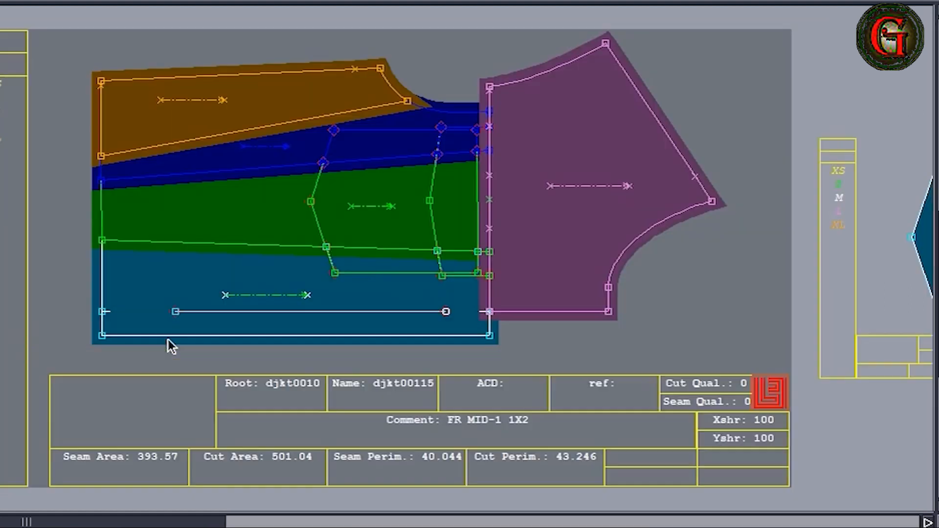
click(492, 87)
click(493, 112)
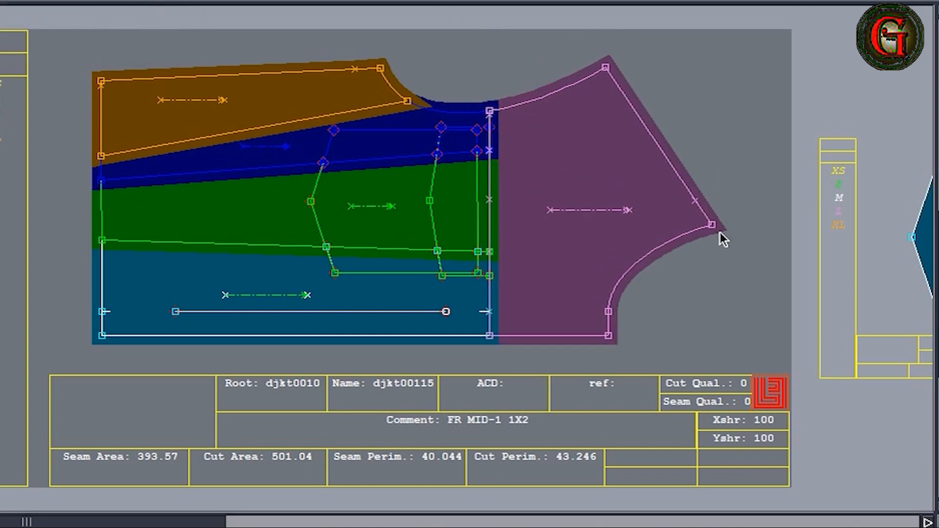
- Marry the front facing to the lower corner of the front assembly and the pointed pocket piece to the yoke seam
key(j)
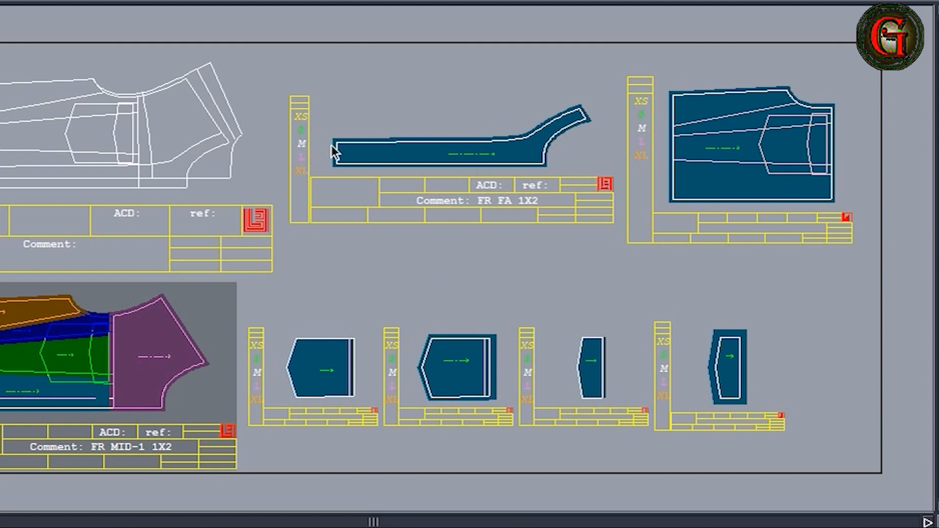
click(334, 166)
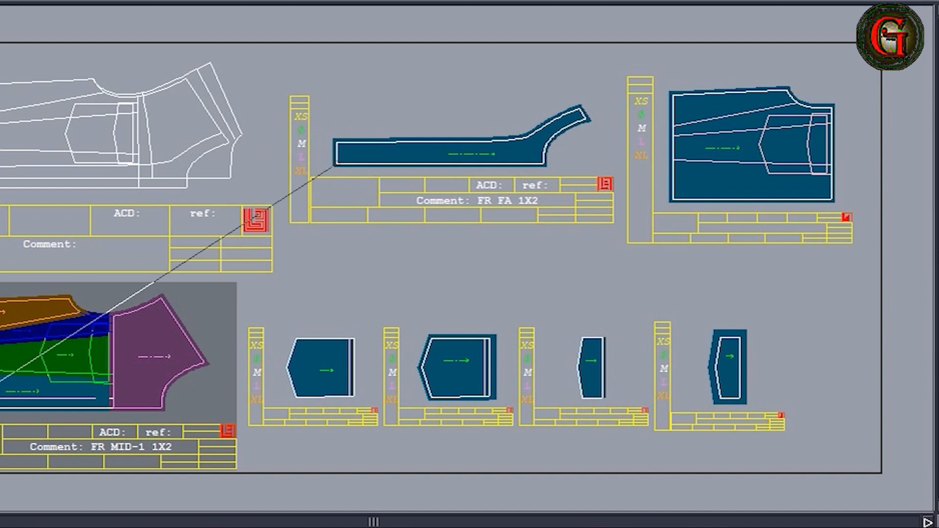
click(0, 410)
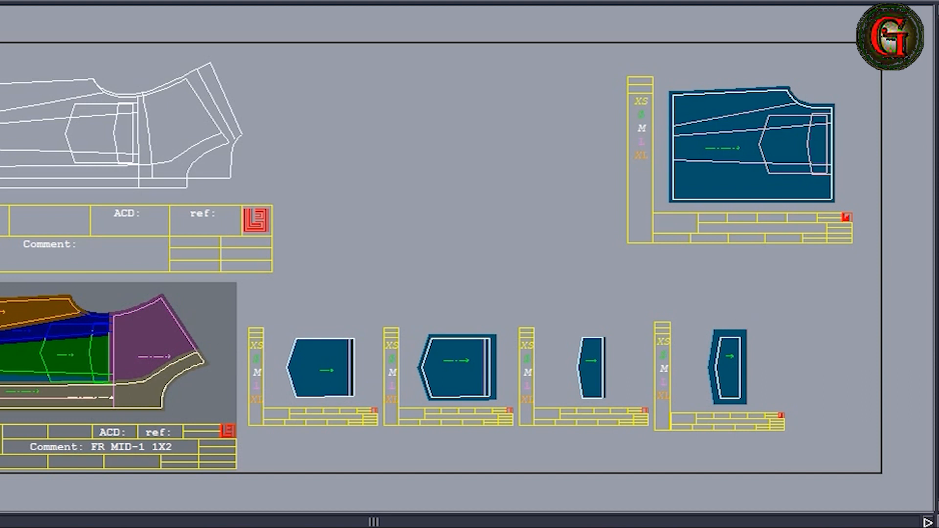
click(356, 339)
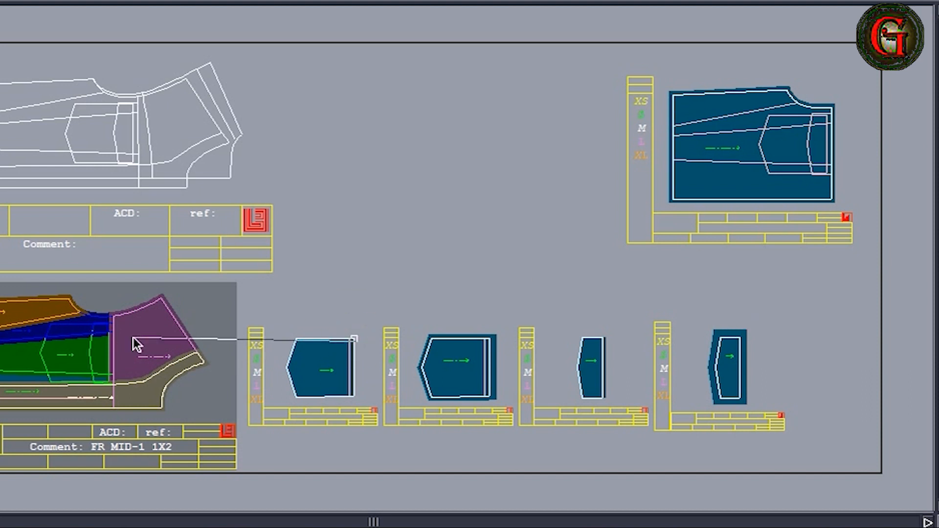
click(110, 327)
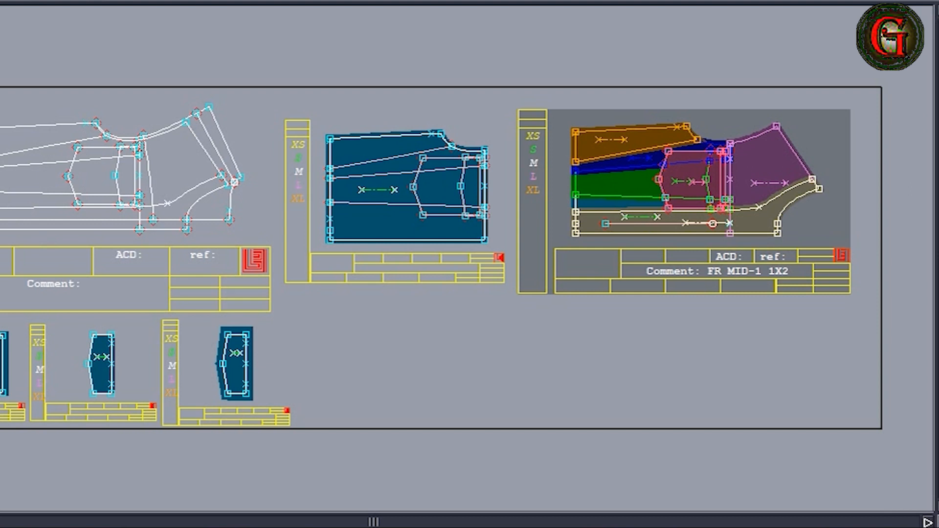
- Save the djkt0010 model over the existing file, rearrange all its pattern sheets and save it again
click(0, 0)
click(4, 10)
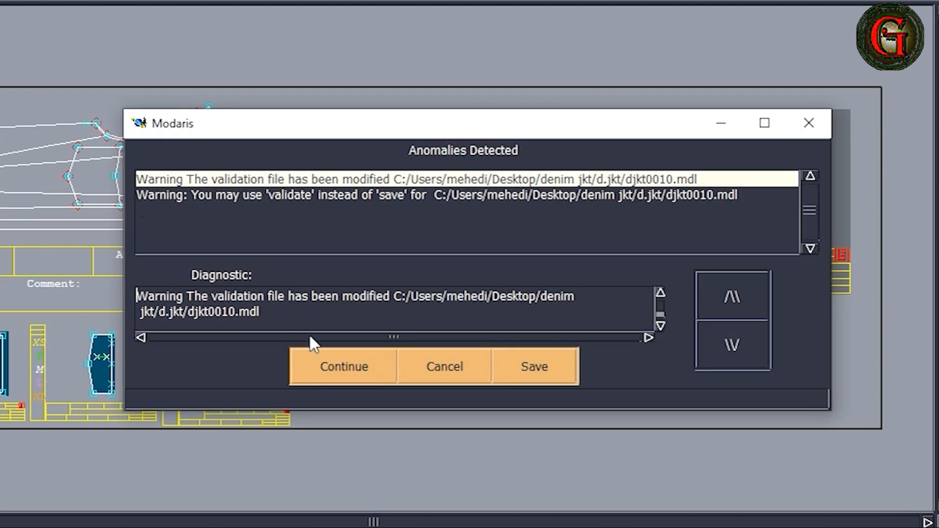
click(354, 365)
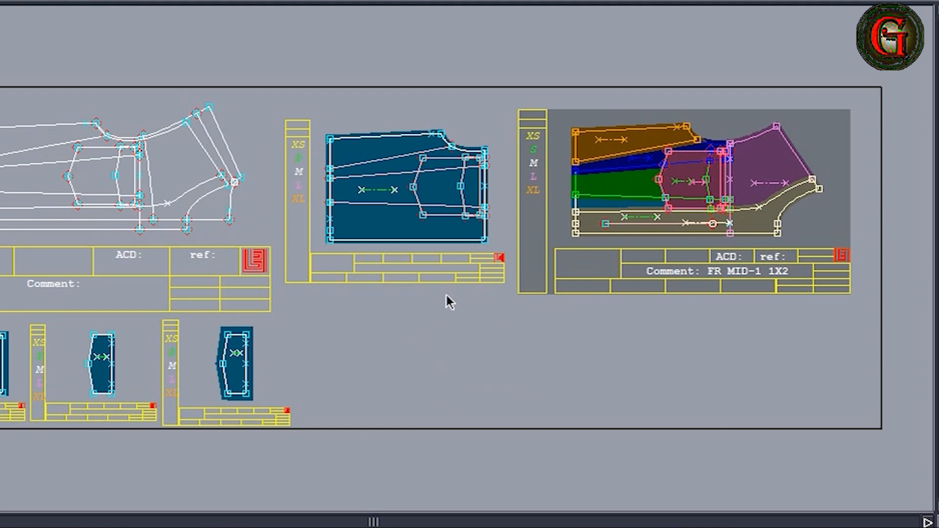
key(j)
click(772, 317)
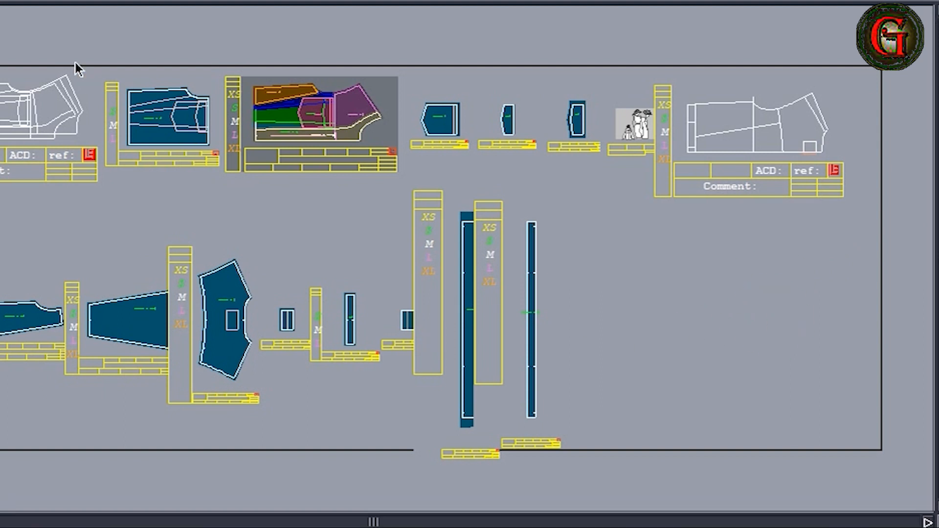
key(ctrl+s)
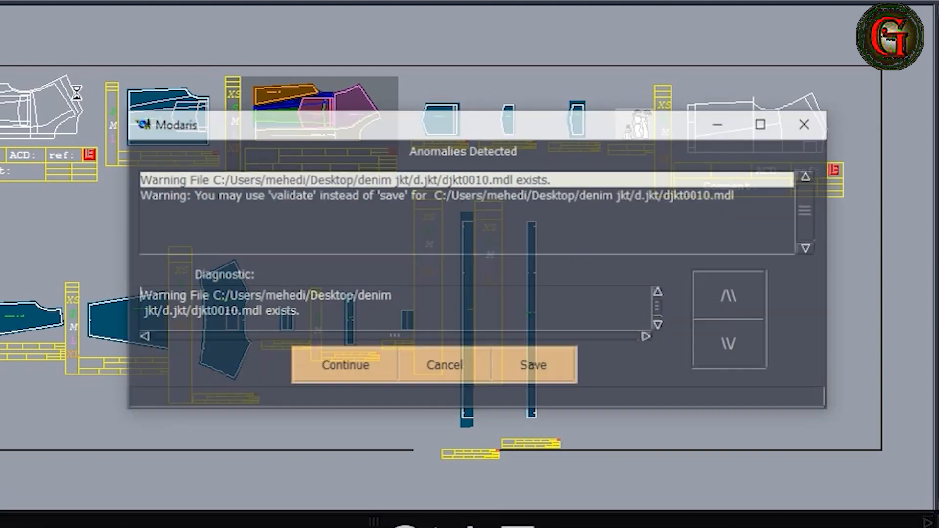
click(357, 365)
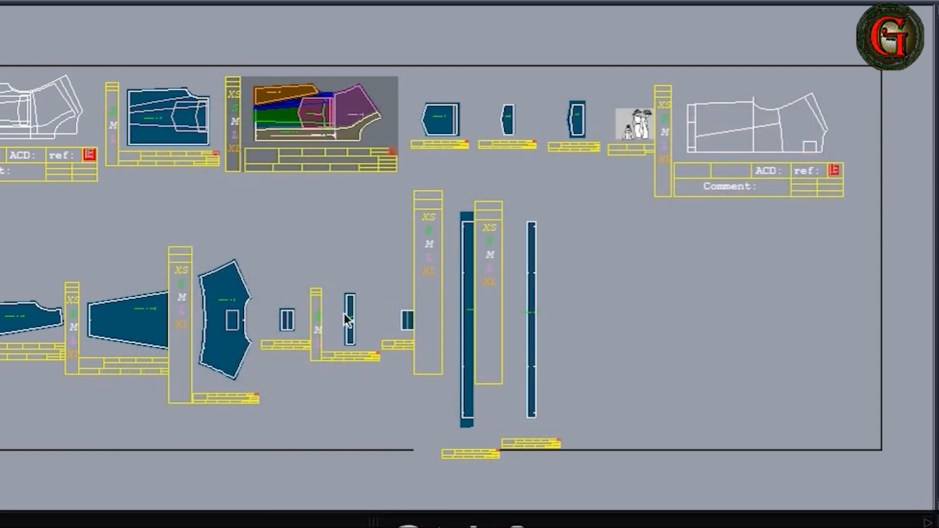
- Reopen the djkt0010 model from its folder
key(ctrl+o)
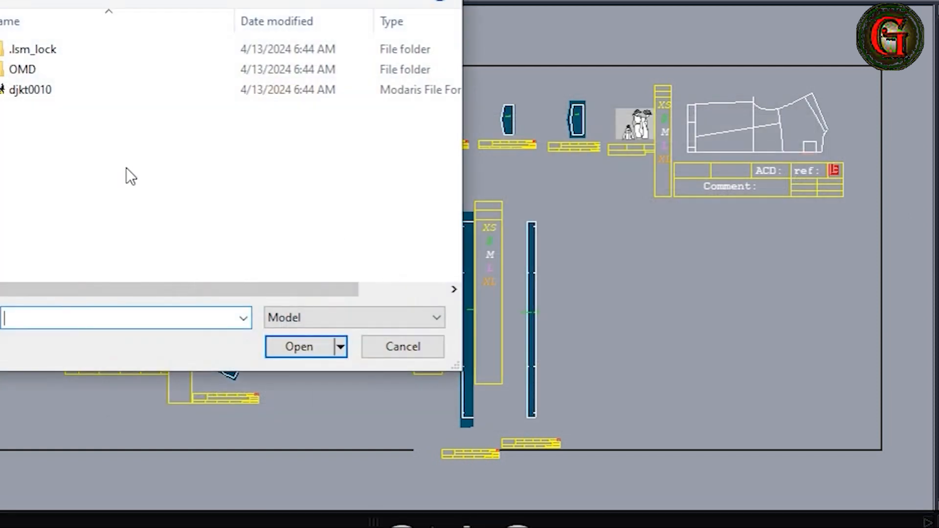
double_click(35, 88)
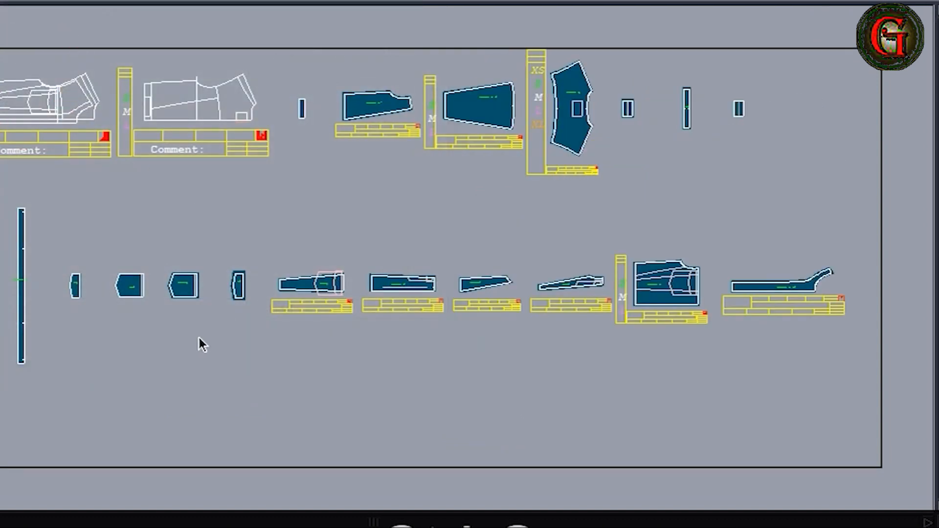
right_click(199, 337)
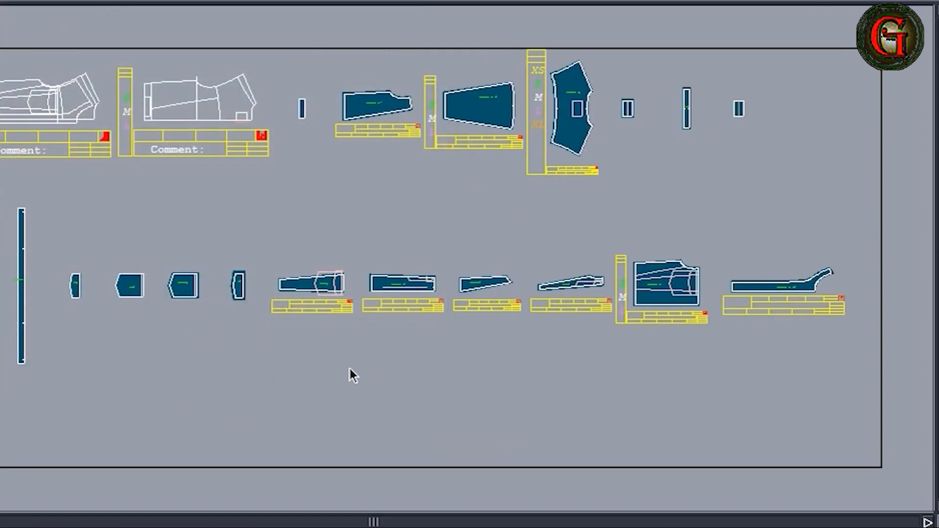
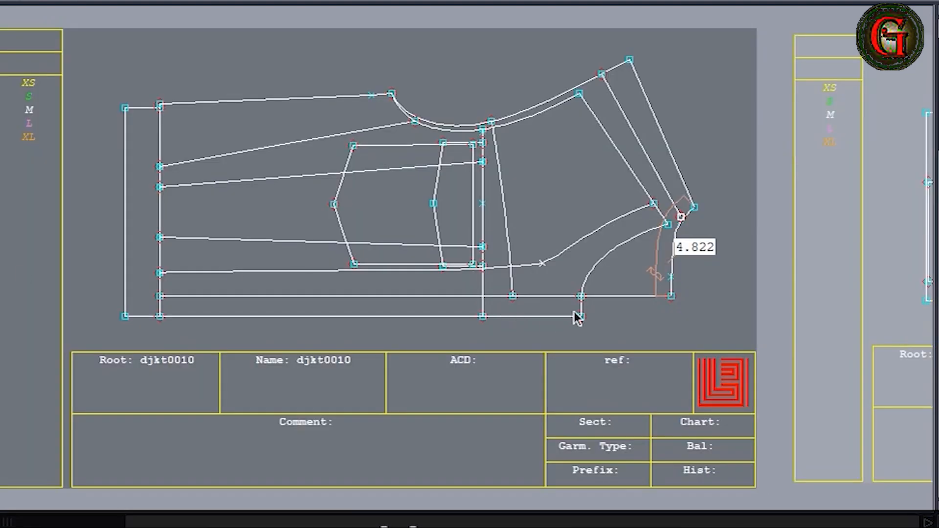
- Measure the front neckline curve and the short straight extension at the front edge of the base pattern
click(583, 283)
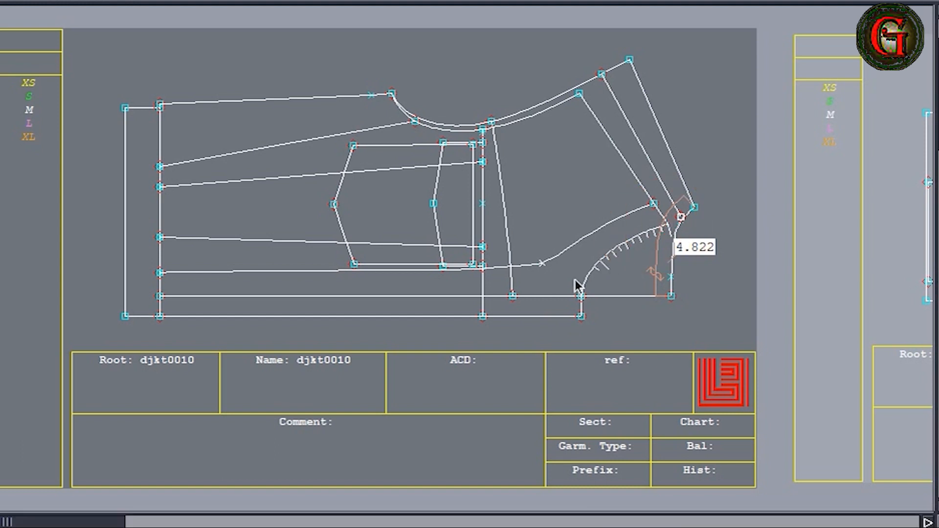
click(580, 315)
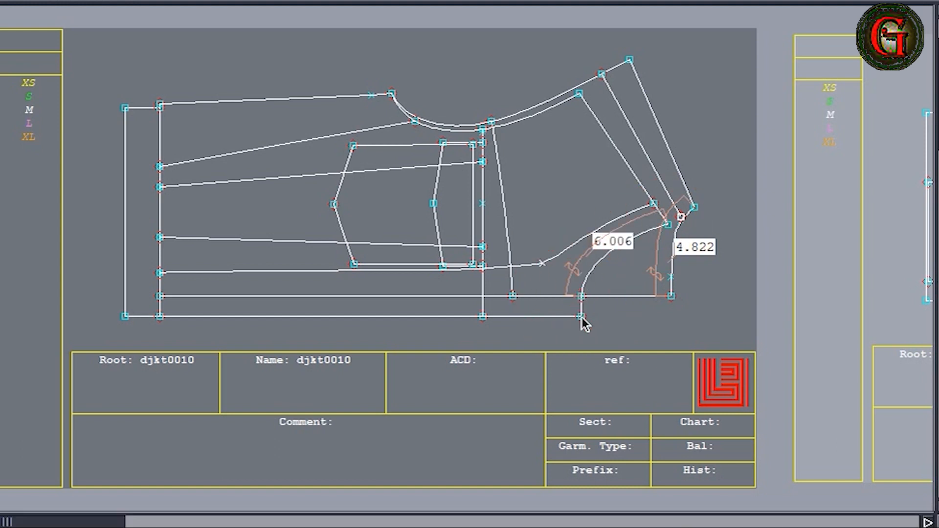
click(585, 301)
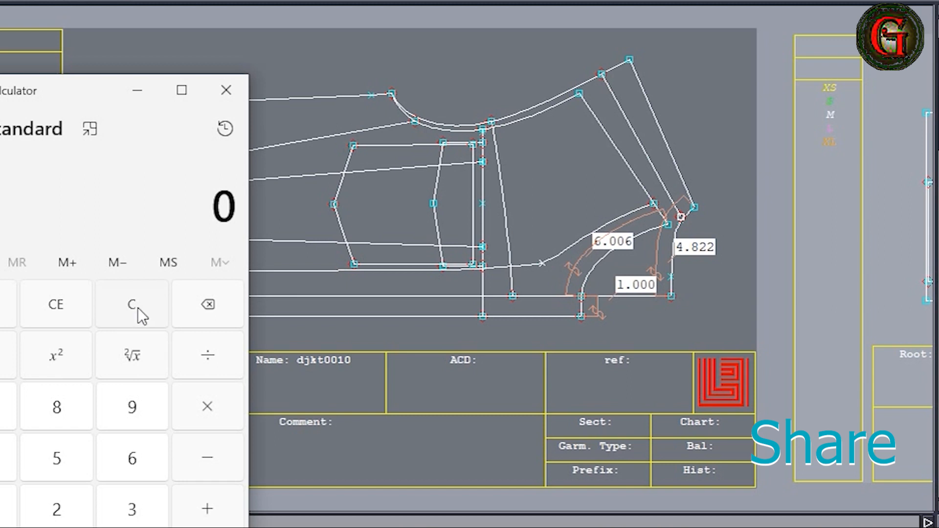
- Add 6, 1 and 4.822 in the Calculator to total the neckline lengths, and return to the base pattern
click(458, 194)
click(125, 458)
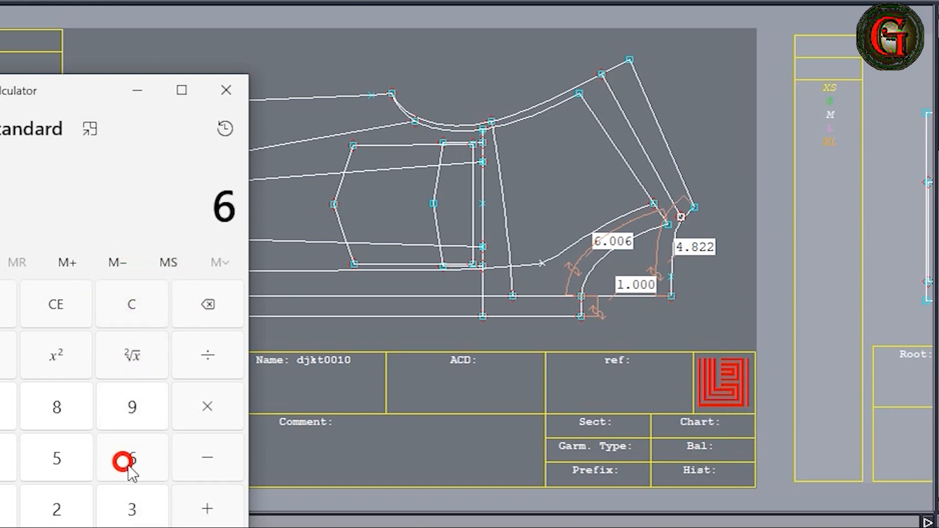
click(201, 512)
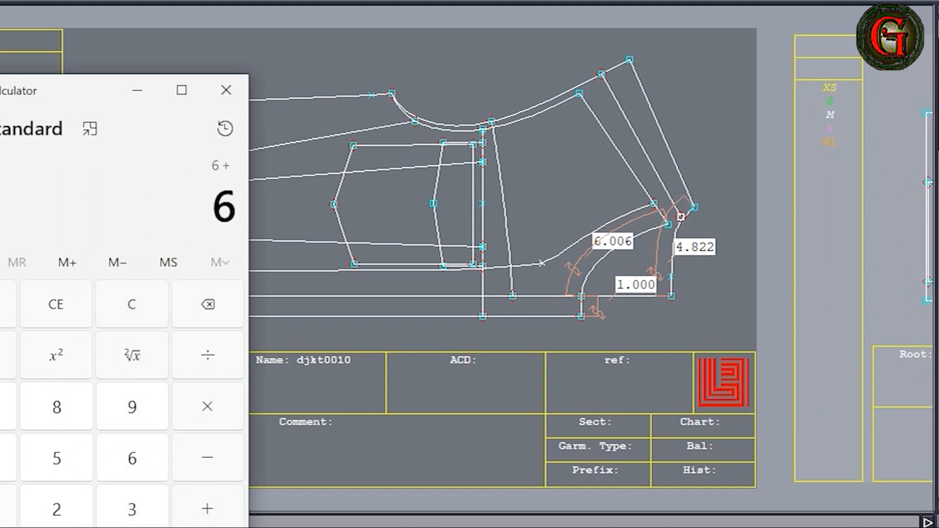
click(4, 521)
click(200, 514)
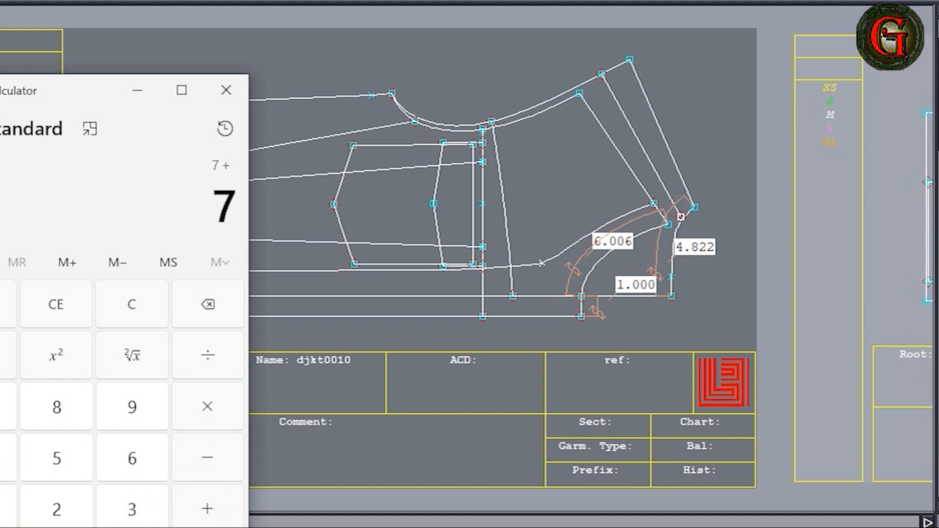
click(7, 459)
click(127, 525)
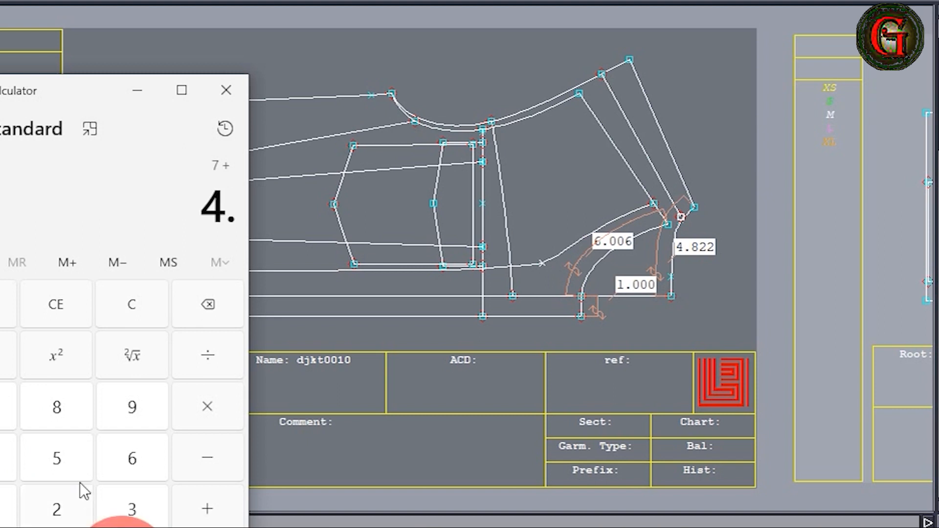
click(63, 413)
click(55, 522)
click(55, 522)
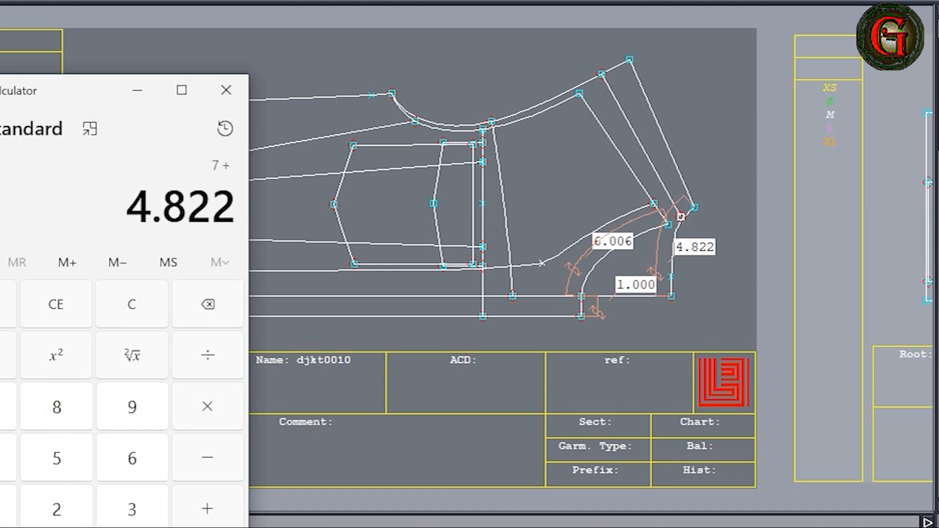
click(205, 527)
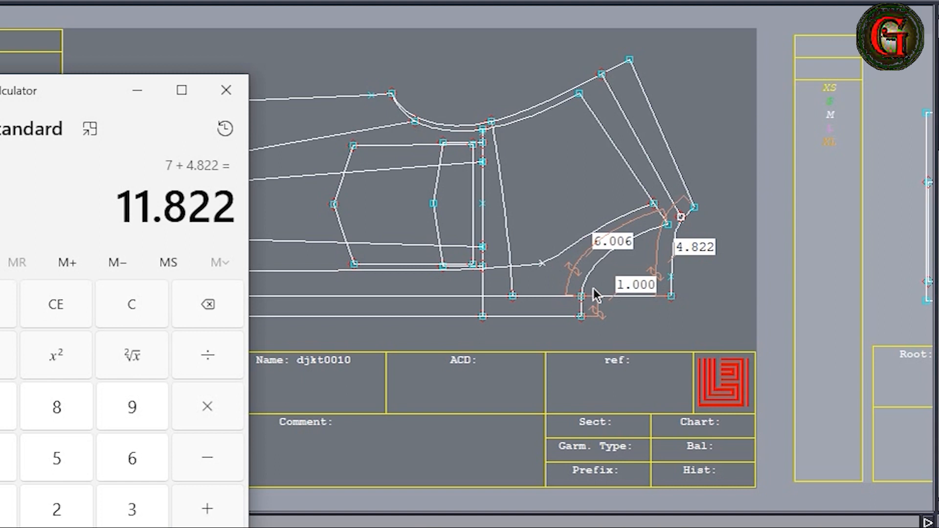
click(624, 313)
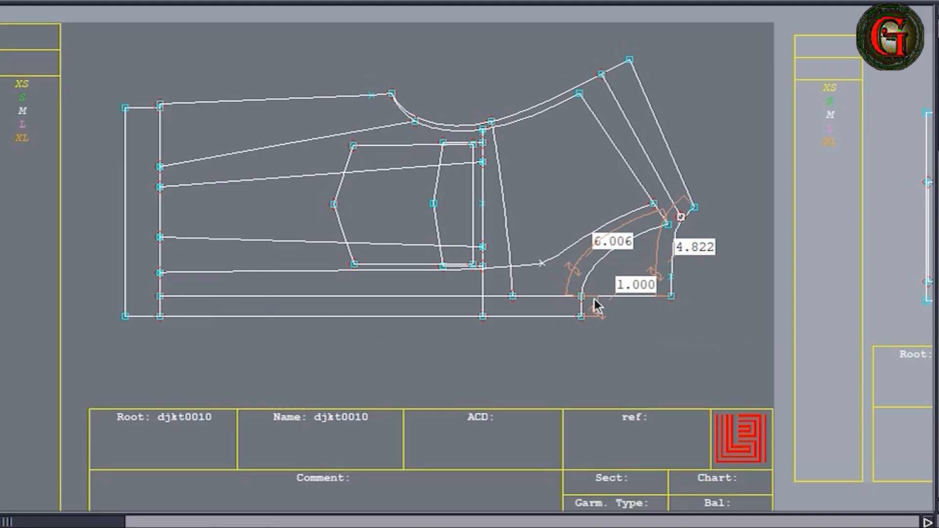
- Measure the distance between the base pattern's long horizontal line and the parallel front edge line below it
click(545, 299)
click(544, 320)
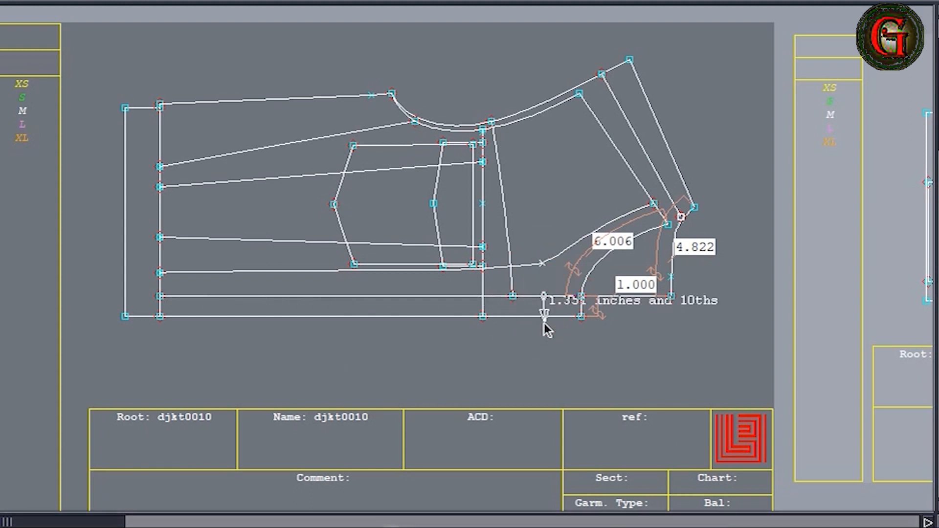
click(544, 319)
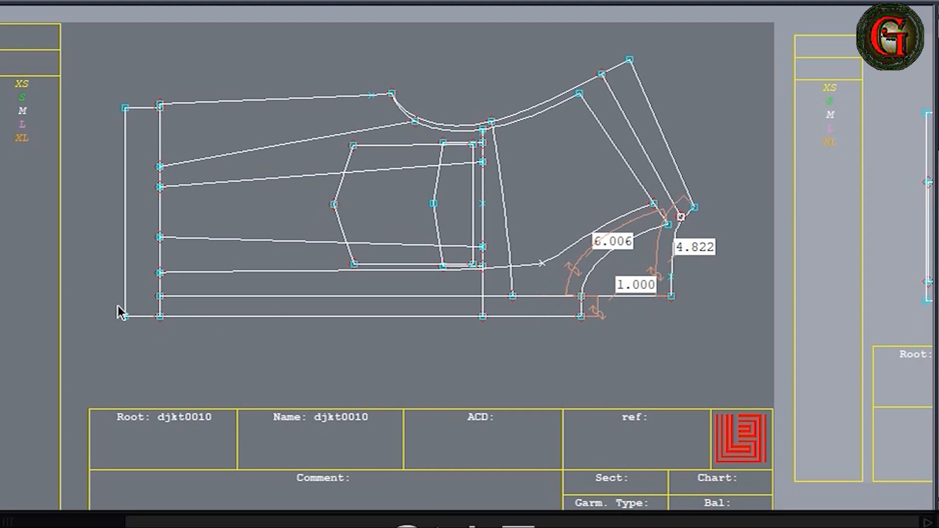
- Move the whole front edge line with its end points 0.25 inch inward on the base pattern
drag(115, 307, 226, 314)
drag(489, 337, 619, 333)
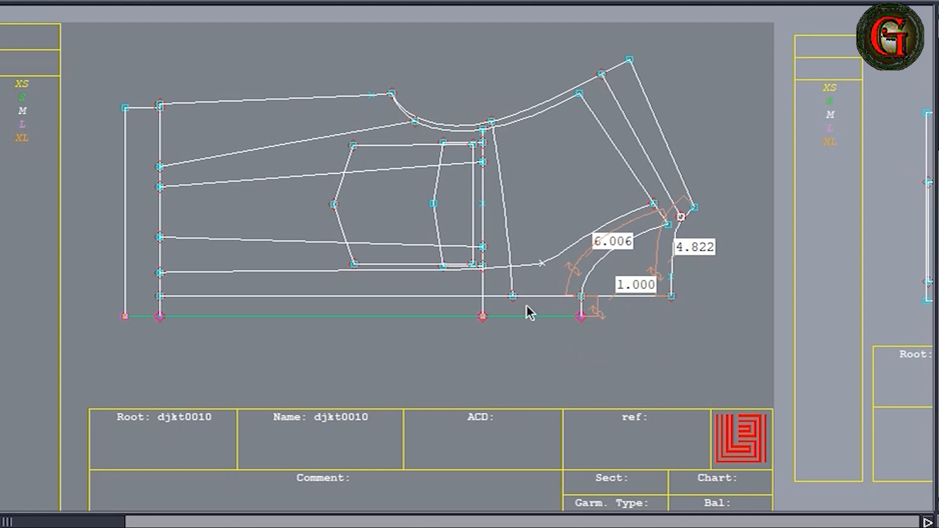
key(shift+F5)
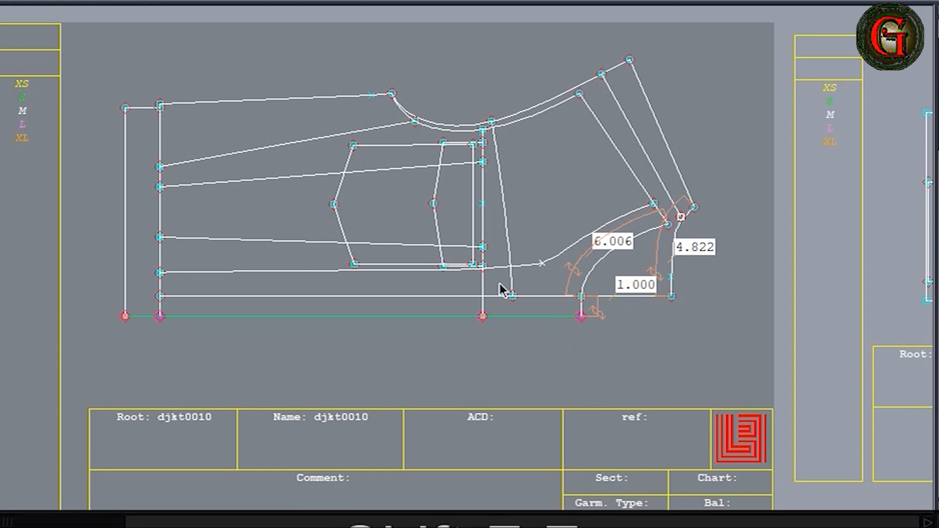
click(470, 317)
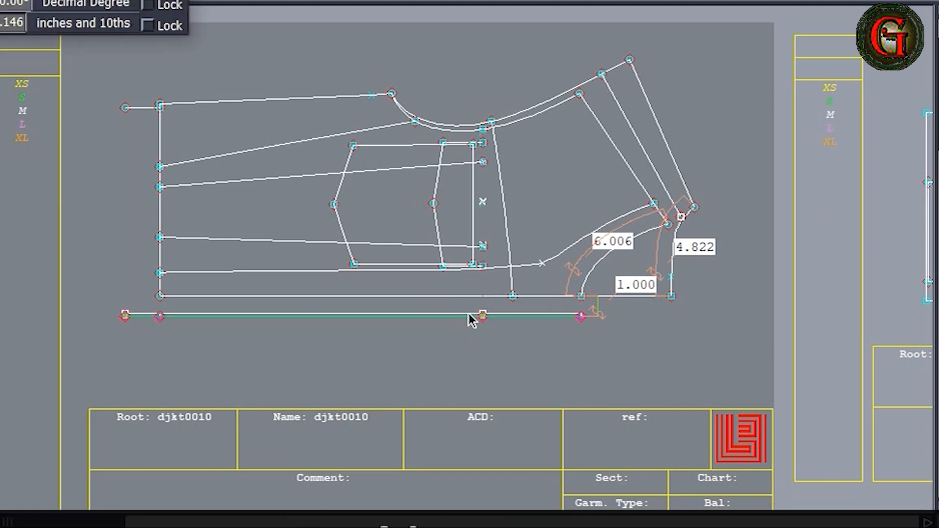
text(.25)
key(Return)
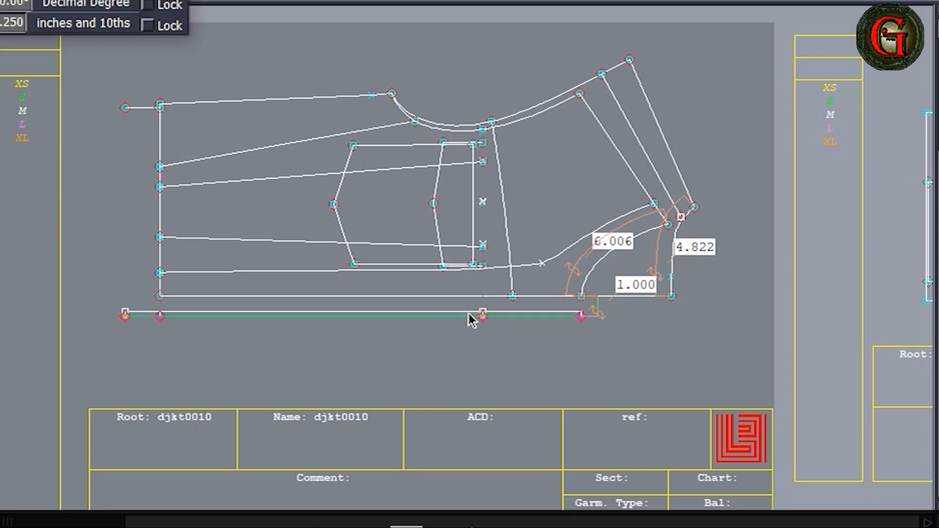
click(483, 339)
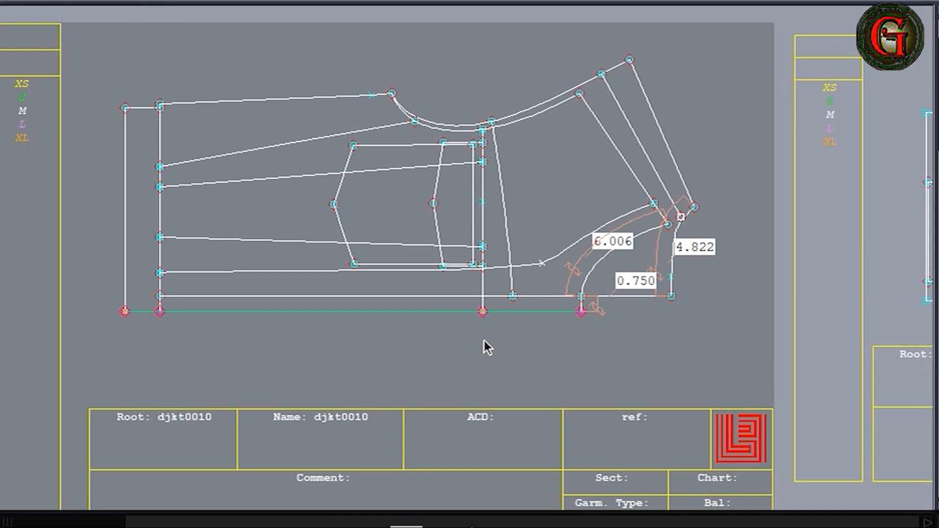
click(483, 340)
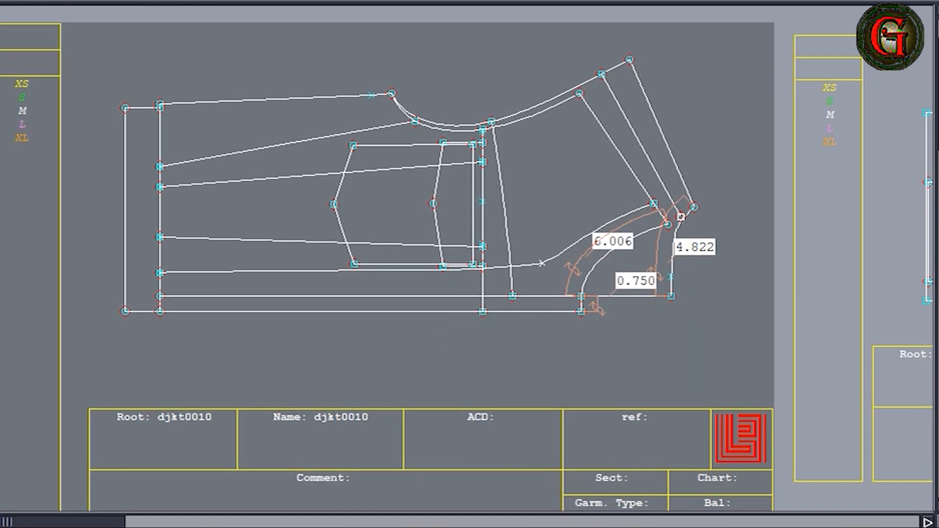
- Switch to the Calculator, subtract 0.25 from the running neckline total, and return to the base pattern
key(alt+Tab)
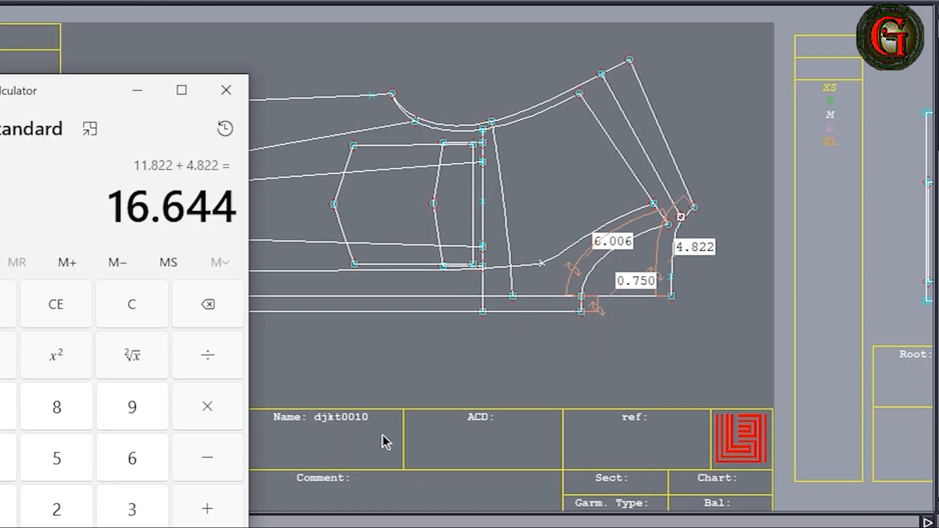
click(207, 458)
text(0.)
click(74, 506)
click(69, 461)
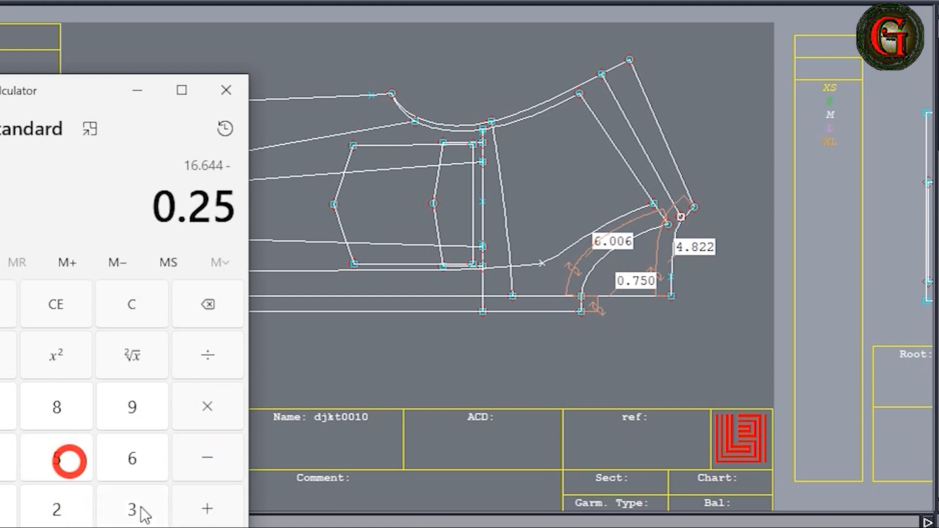
click(218, 527)
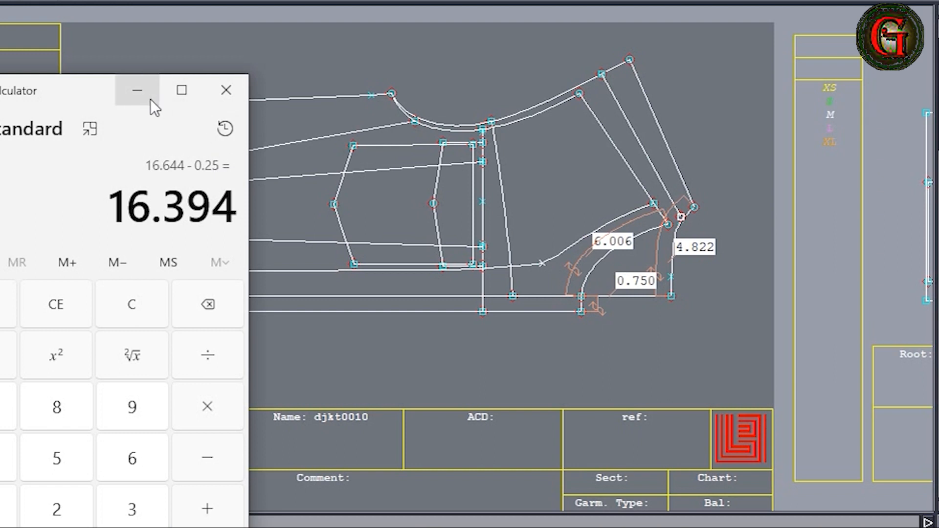
click(139, 91)
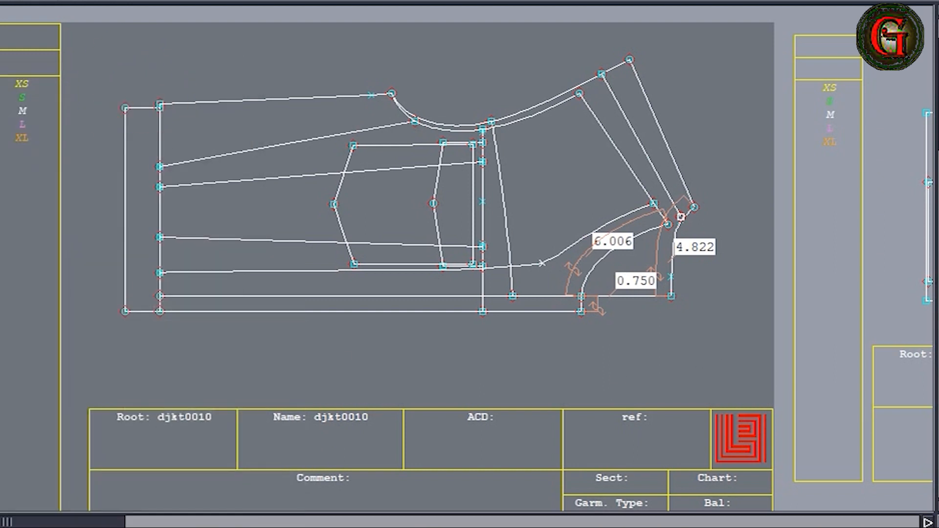
- Add 6, 0.75 and 4.822 in the Calculator to recalculate the neckline length, and return to the pattern
key(alt+Tab)
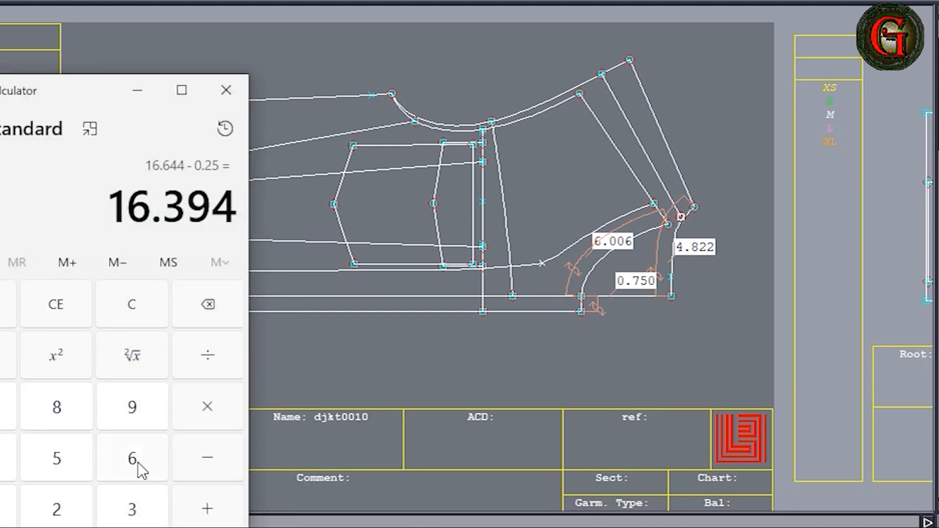
click(133, 477)
click(210, 509)
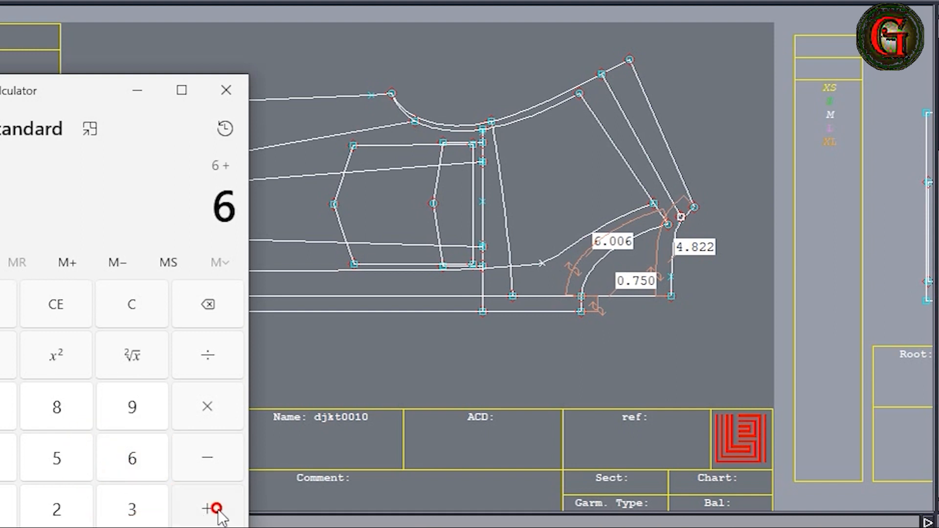
text(.)
click(9, 421)
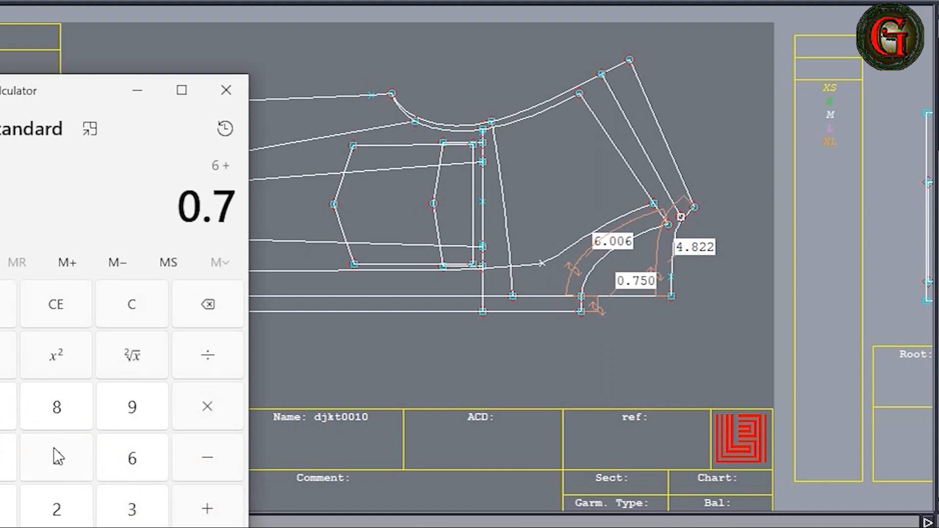
click(57, 459)
click(208, 507)
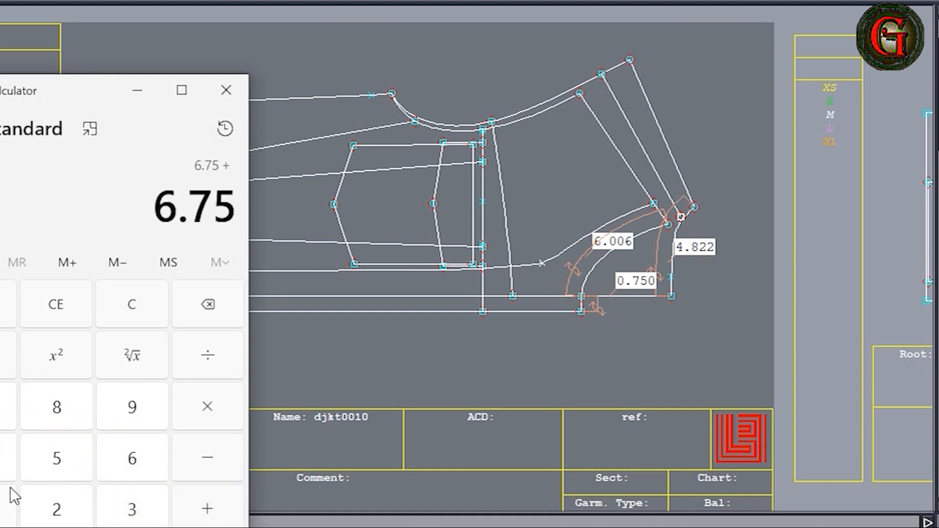
click(8, 459)
text(.)
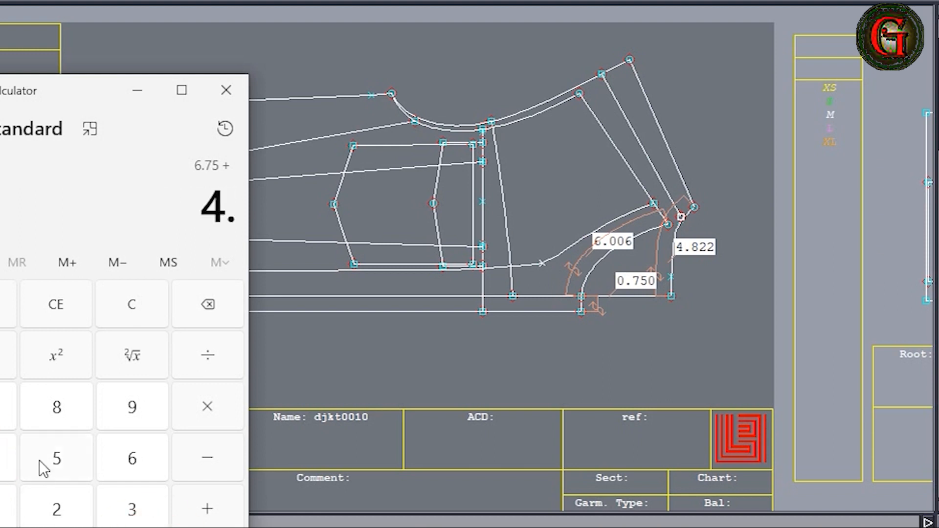
click(56, 407)
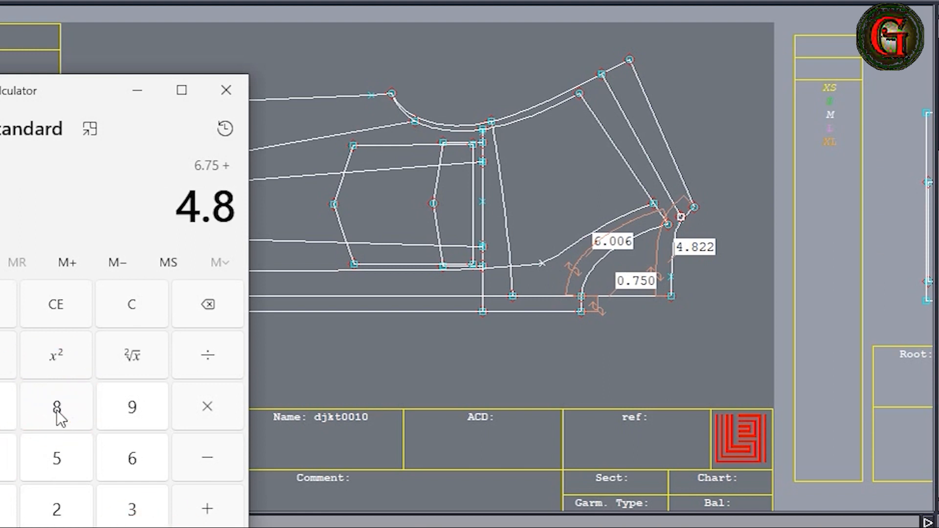
click(71, 510)
click(72, 510)
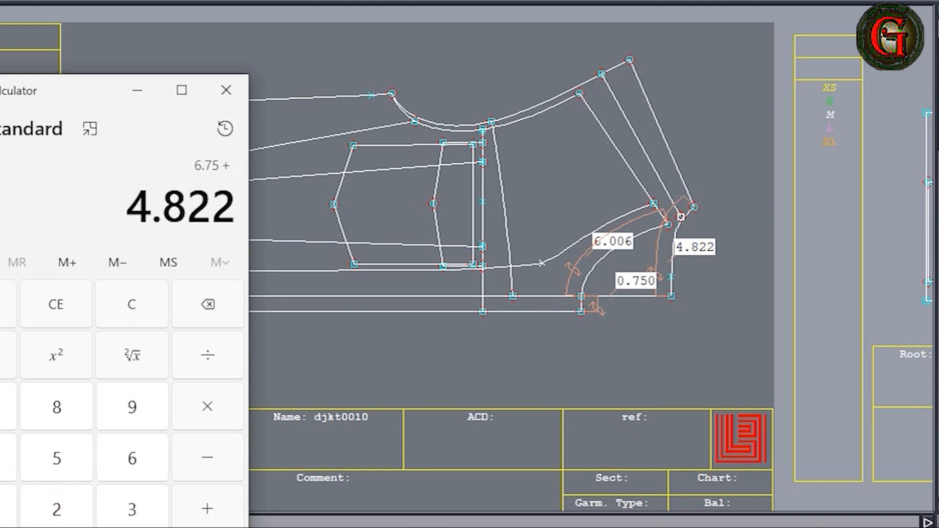
key(Return)
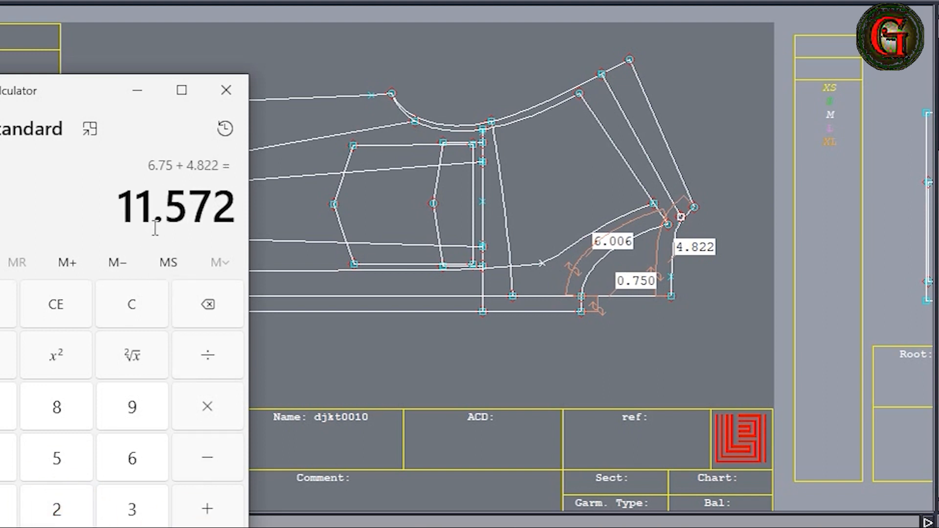
click(138, 92)
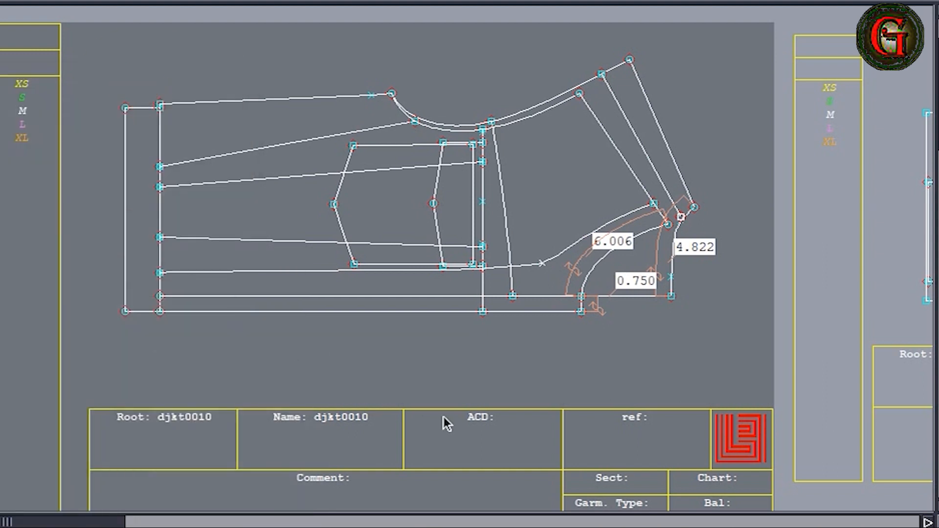
- Bring up the djkt00103 sheet and draw a gently arched curve about 8.13 inches long in the empty area above the armhole
key(j)
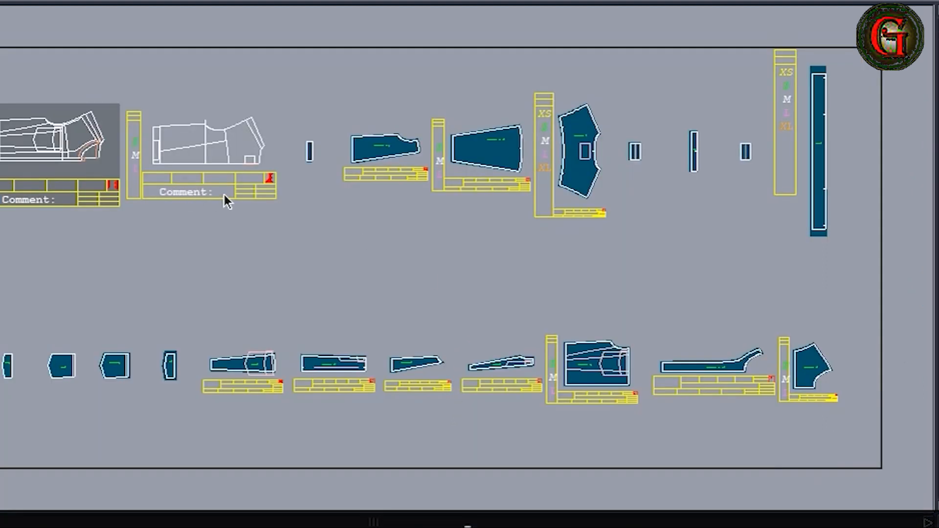
click(241, 152)
key(Home)
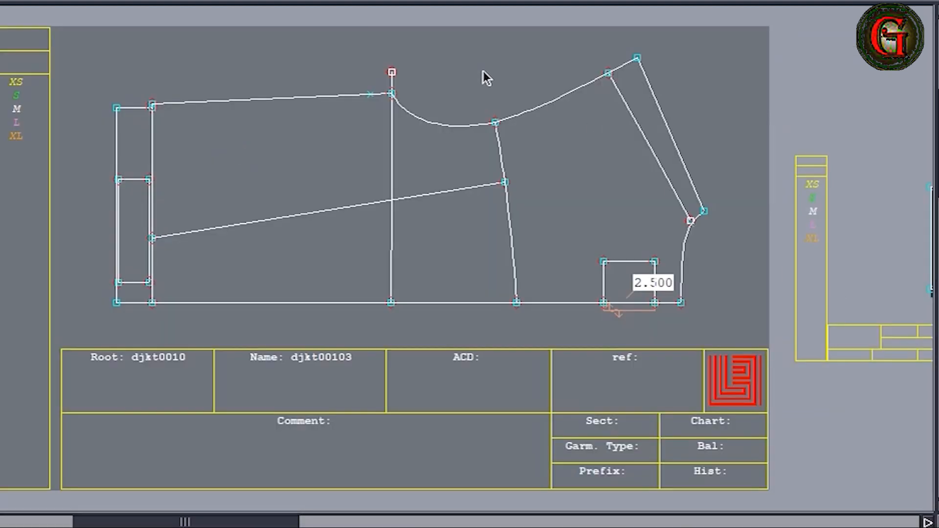
click(414, 42)
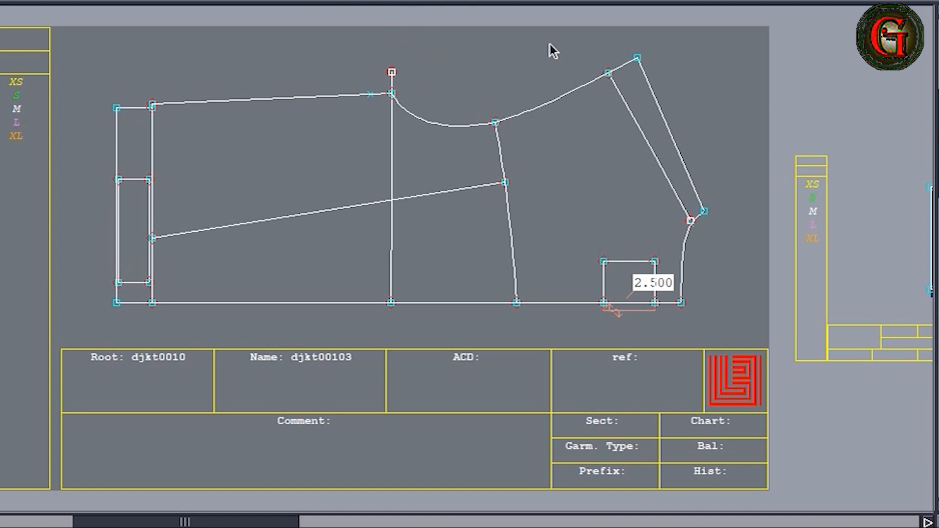
shift+click(555, 71)
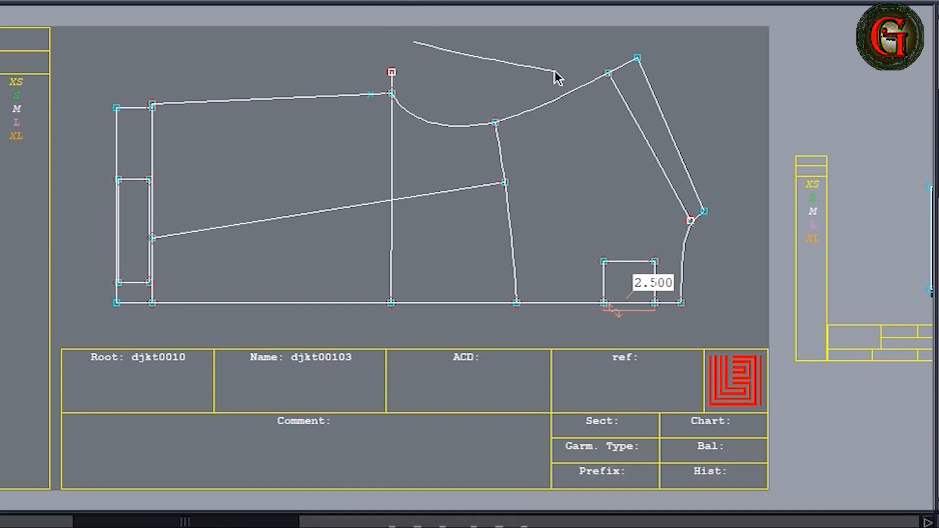
key(Up)
key(Up)
key(Up)
key(Up)
key(Up)
key(Up)
key(Up)
key(Up)
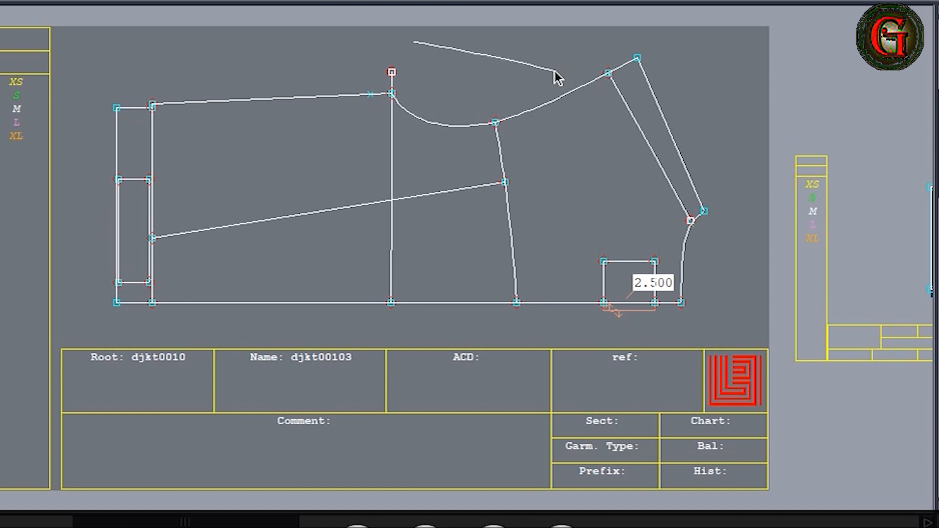
key(Up)
key(Up)
key(Up)
key(Up)
key(Up)
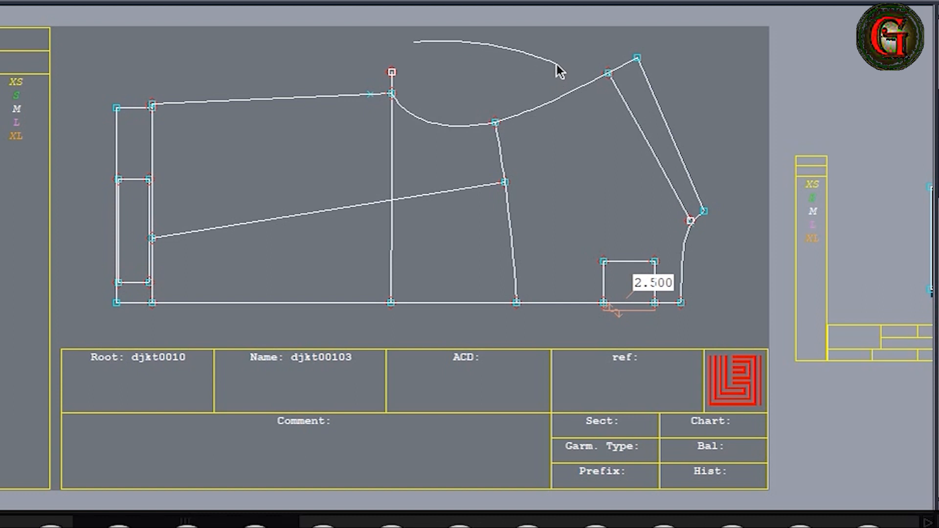
click(580, 63)
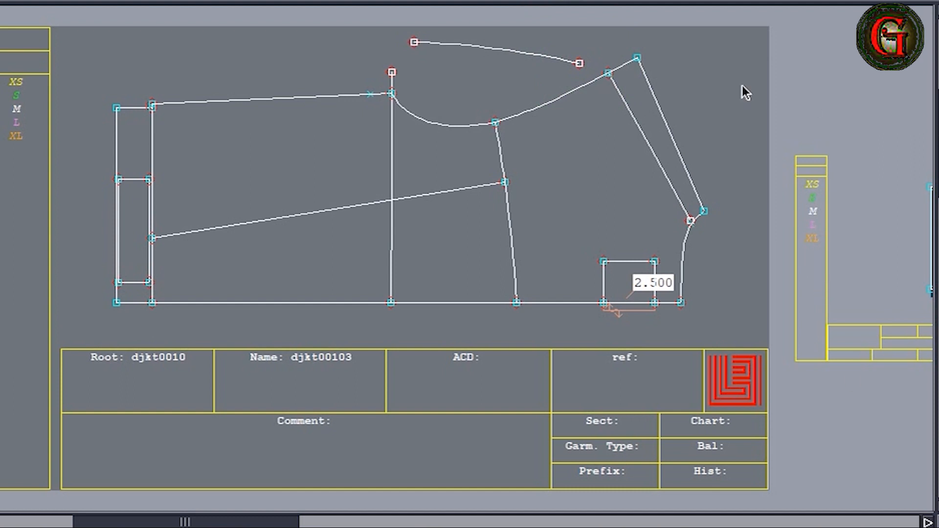
- Dimension the new curve's length, extend it by repositioning its end, and adjust its middle to make it about 11.14 inches long
click(415, 43)
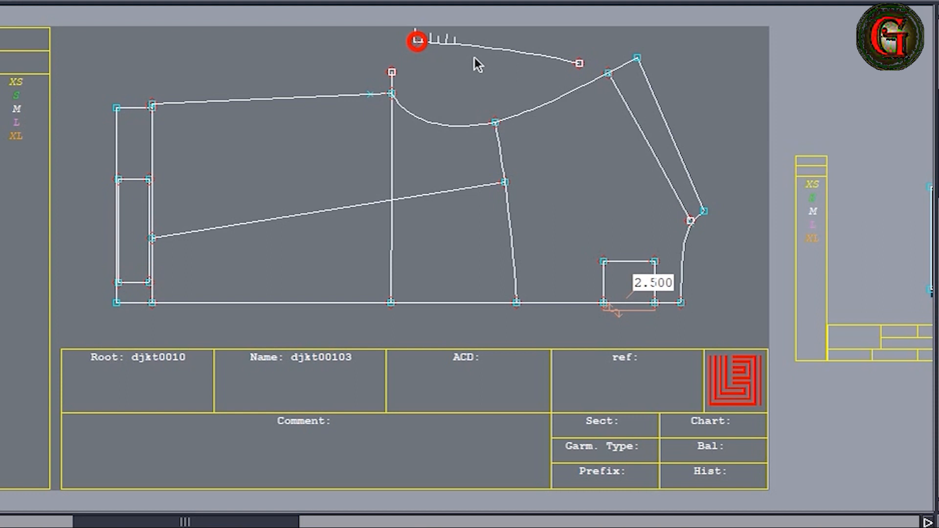
click(580, 63)
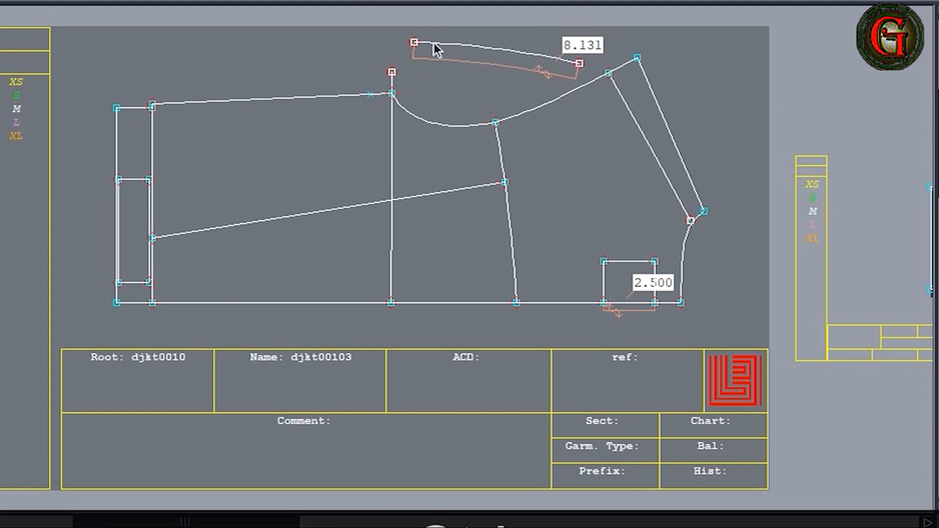
click(414, 43)
click(354, 43)
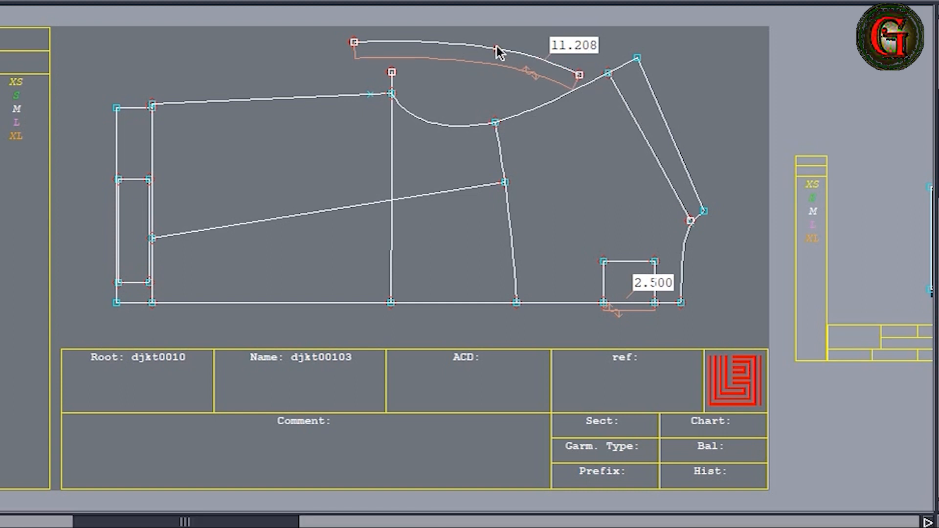
click(497, 49)
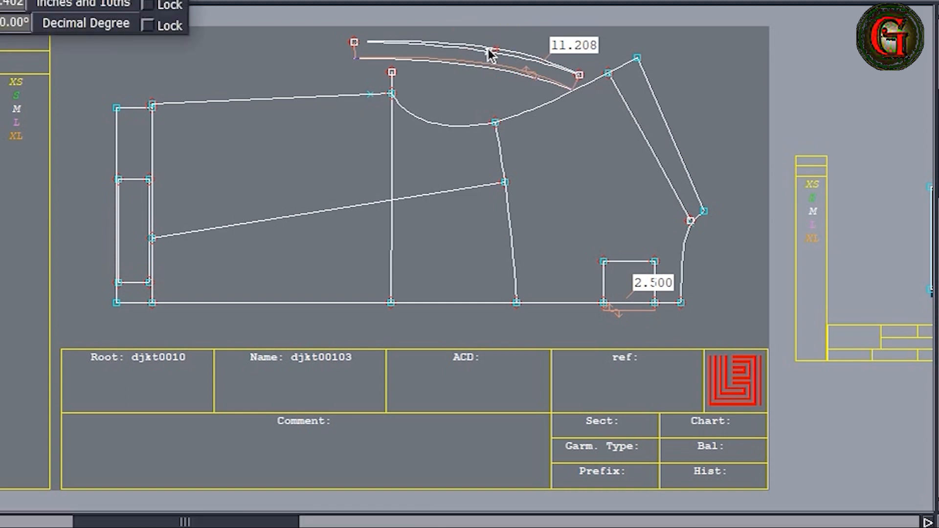
click(486, 49)
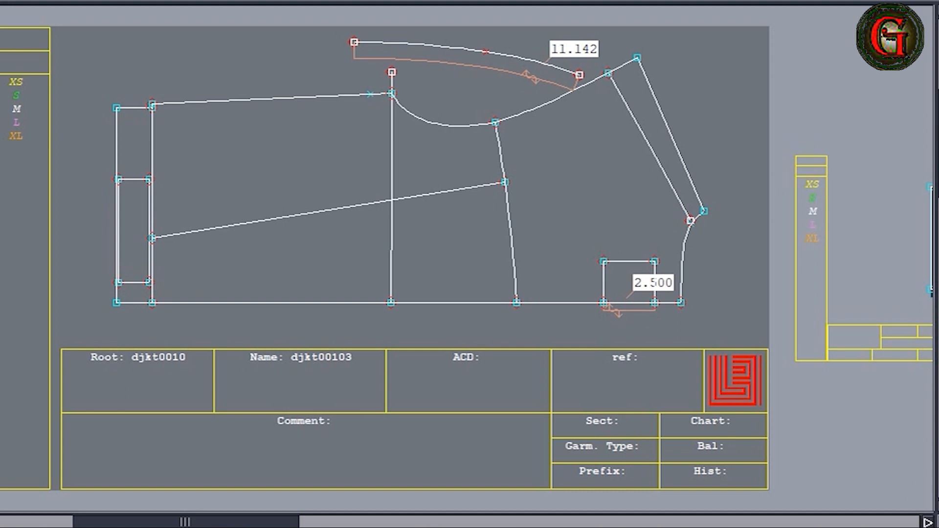
- Create a parallel of the new curve above it
click(547, 59)
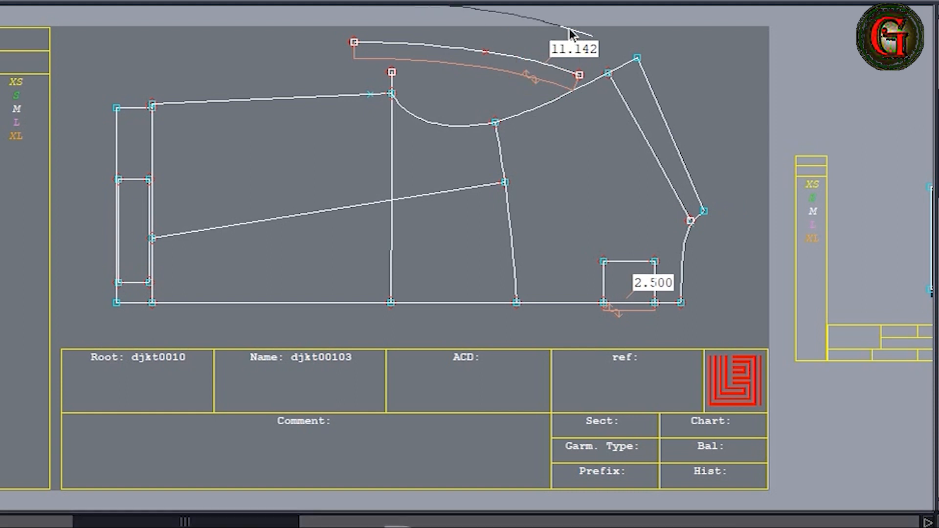
click(570, 28)
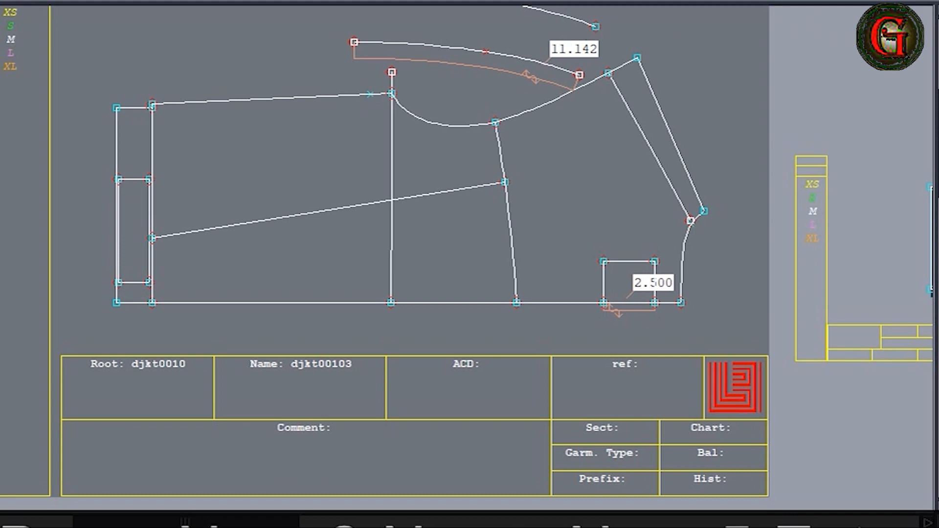
- Join the two curves' outer ends with a straight line, and draw a vertical line up from the lower curve's other end past the upper curve
scroll(573, 90, up, 2)
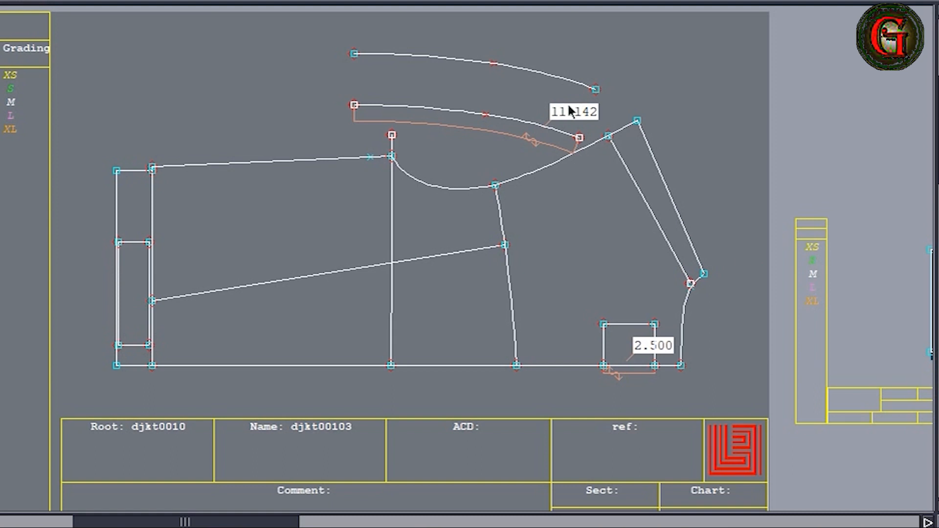
click(595, 90)
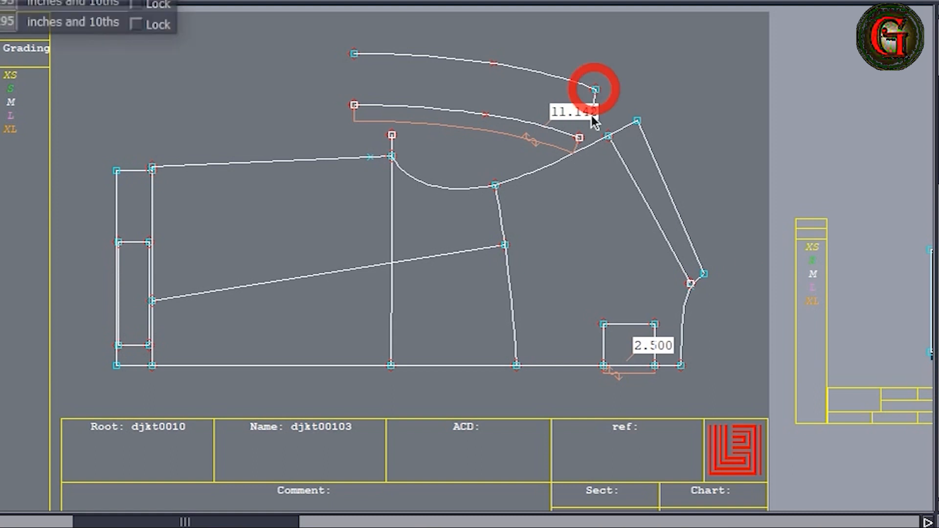
click(579, 138)
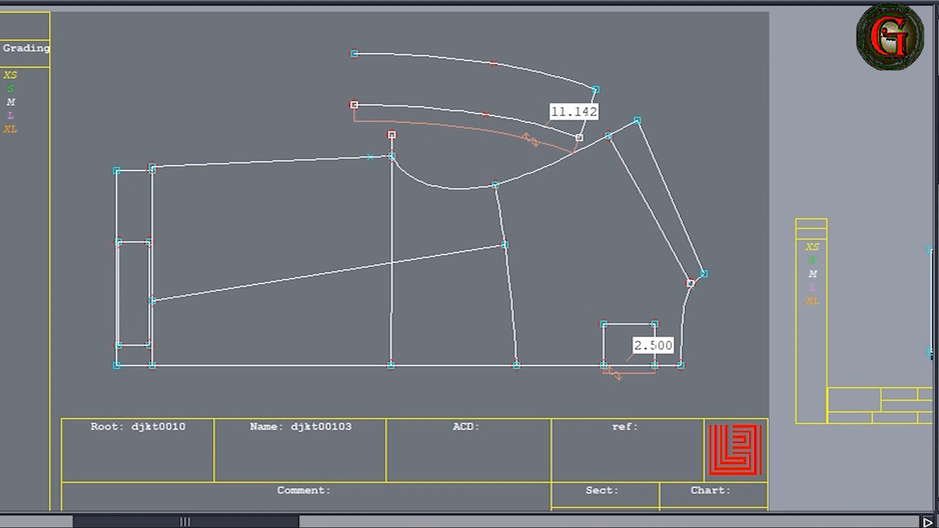
key(Return)
click(357, 57)
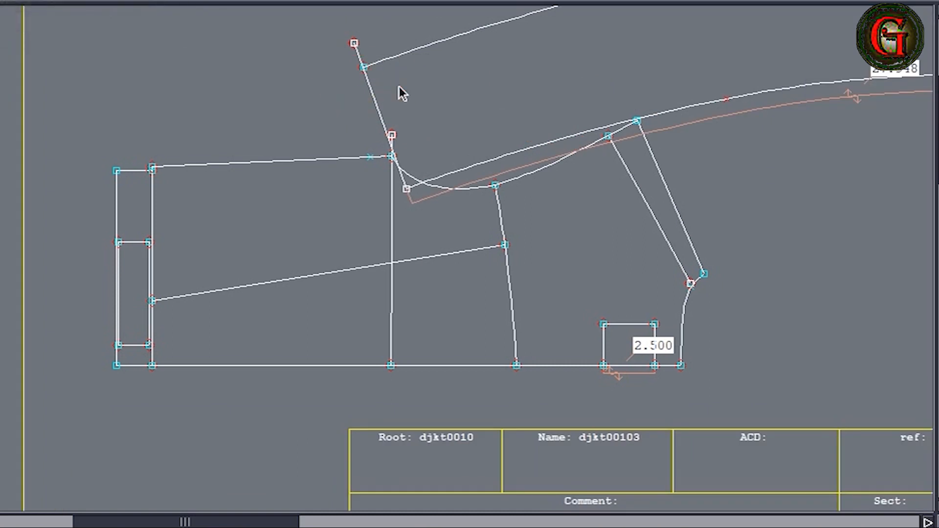
click(414, 96)
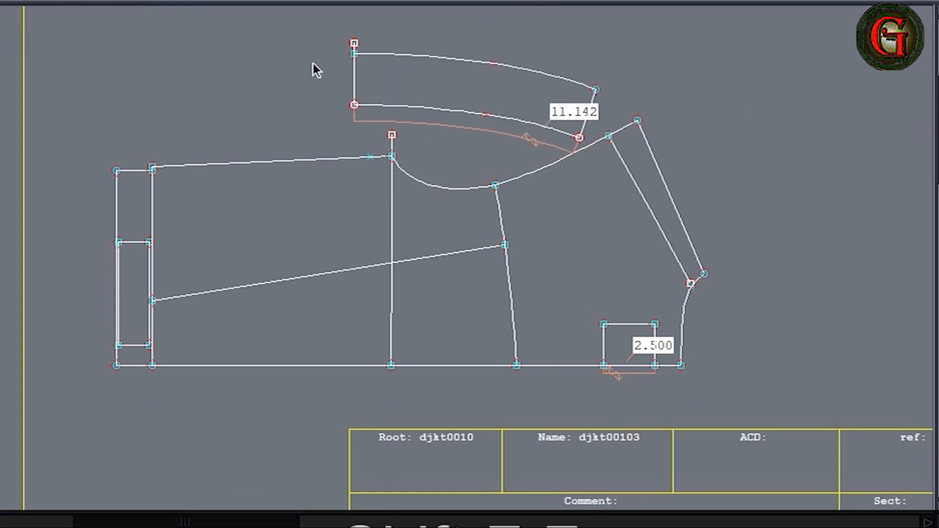
- Move the upper curve's end to the top of the vertical line, and reshape both curves so the lower one is about 11.04 inches long
click(358, 53)
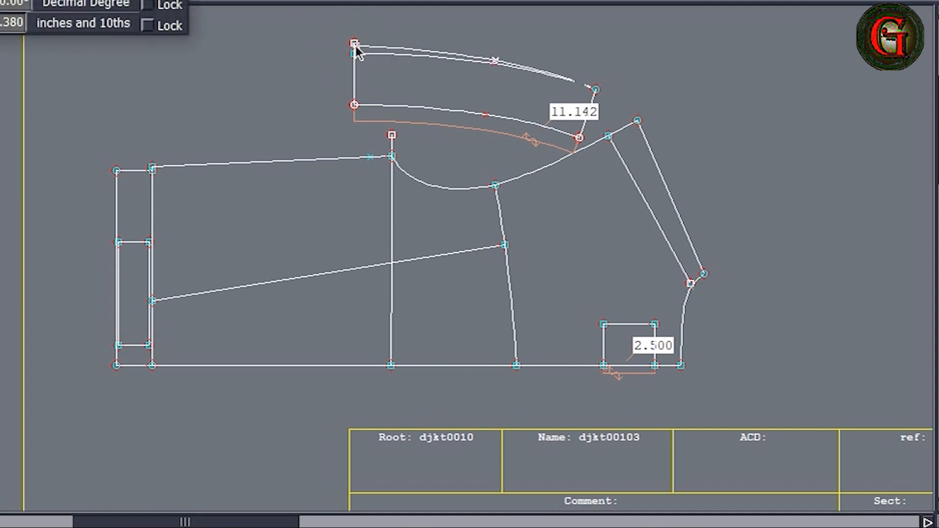
click(354, 43)
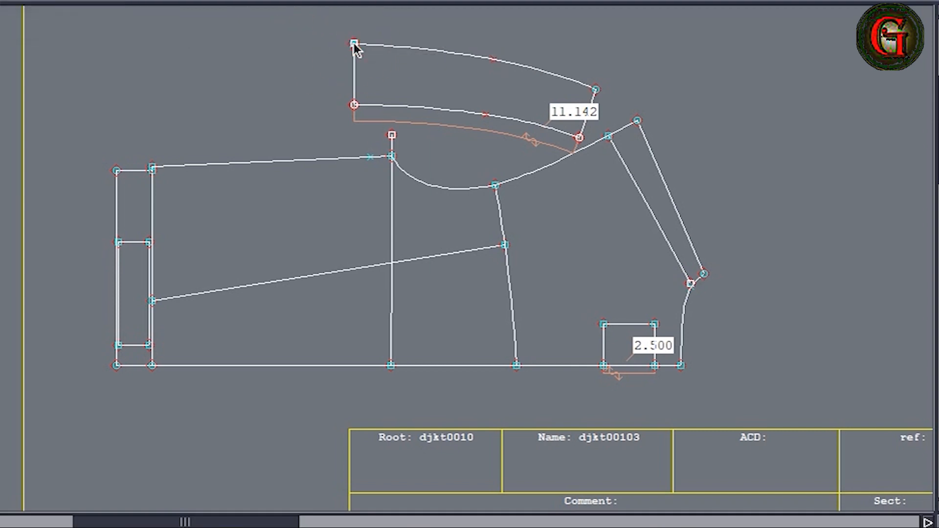
key(Return)
drag(328, 21, 618, 151)
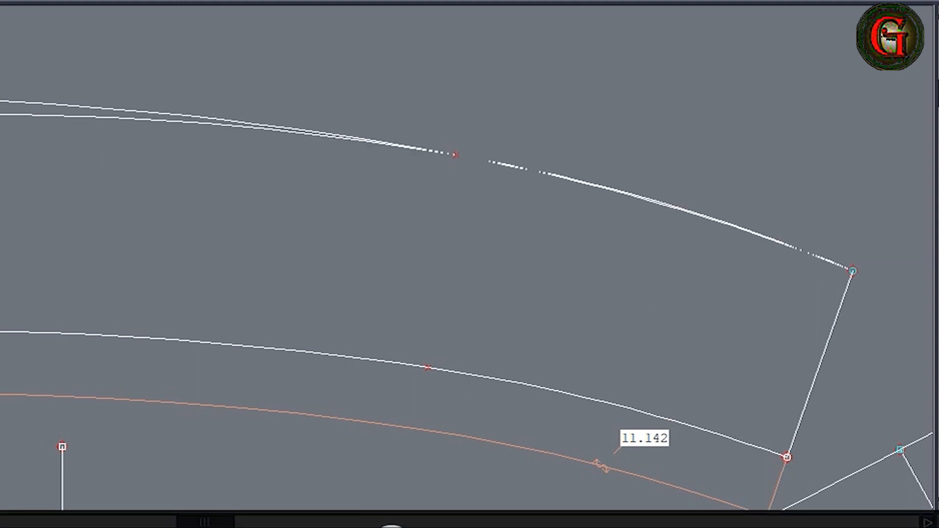
click(2, 98)
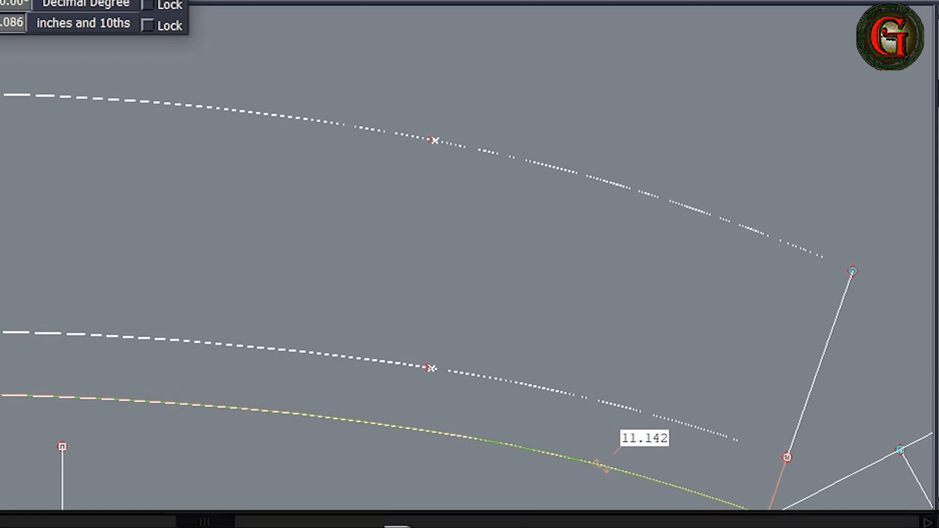
click(19, 215)
click(618, 265)
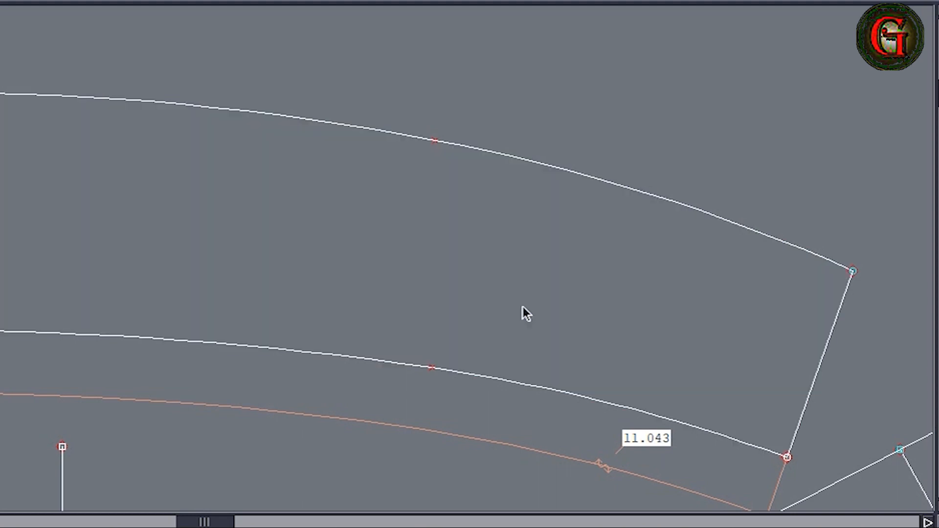
- Extract the closed curved shape as a new piece, and make two full-width collar pieces mirrored about its vertical edge
click(523, 307)
click(423, 138)
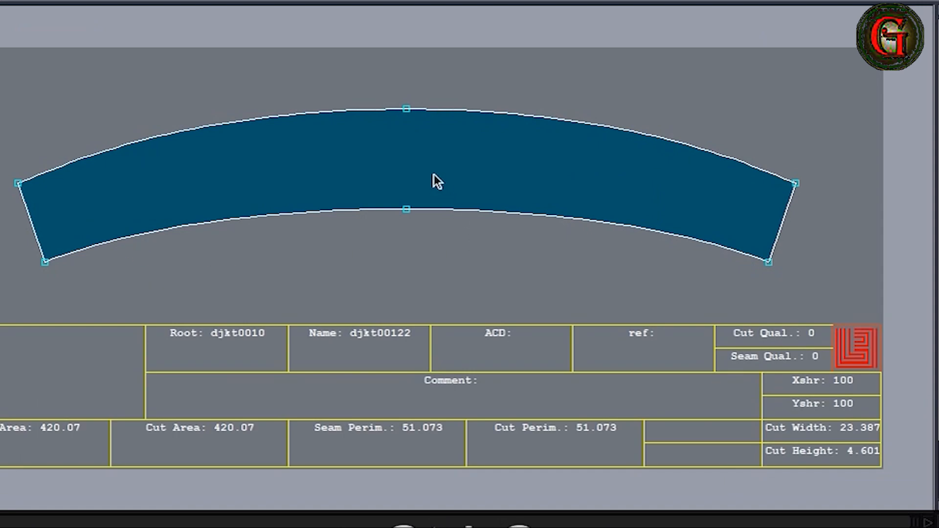
drag(434, 180, 383, 105)
click(448, 137)
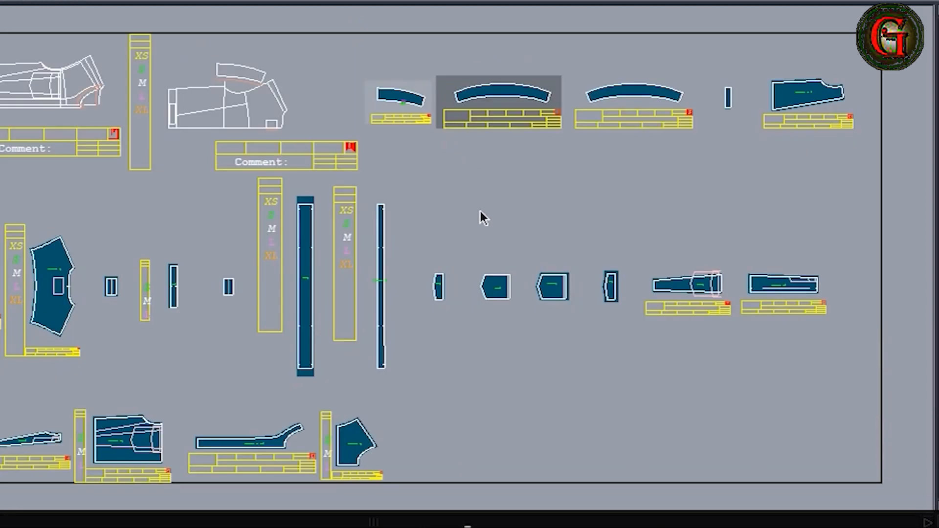
- Add a seam allowance of 1 along the lower curved edge of the second full collar piece
click(597, 125)
click(715, 244)
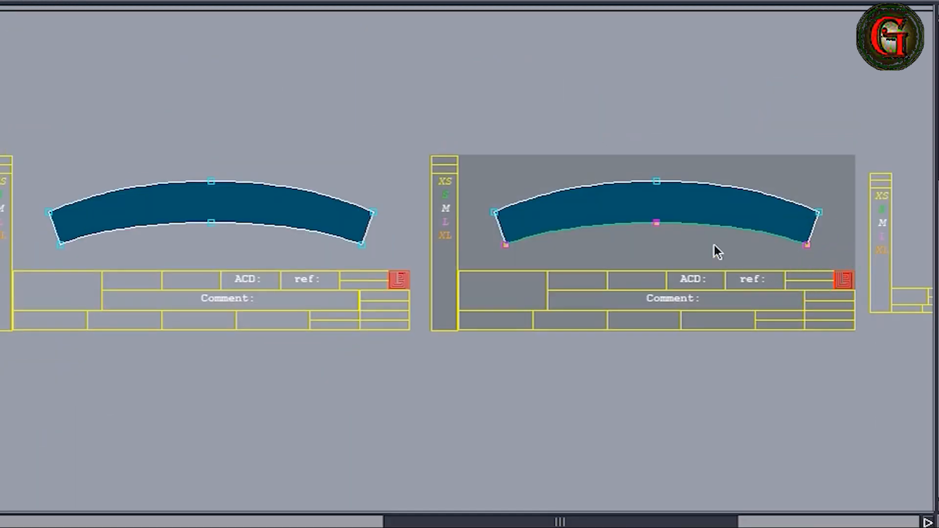
click(703, 227)
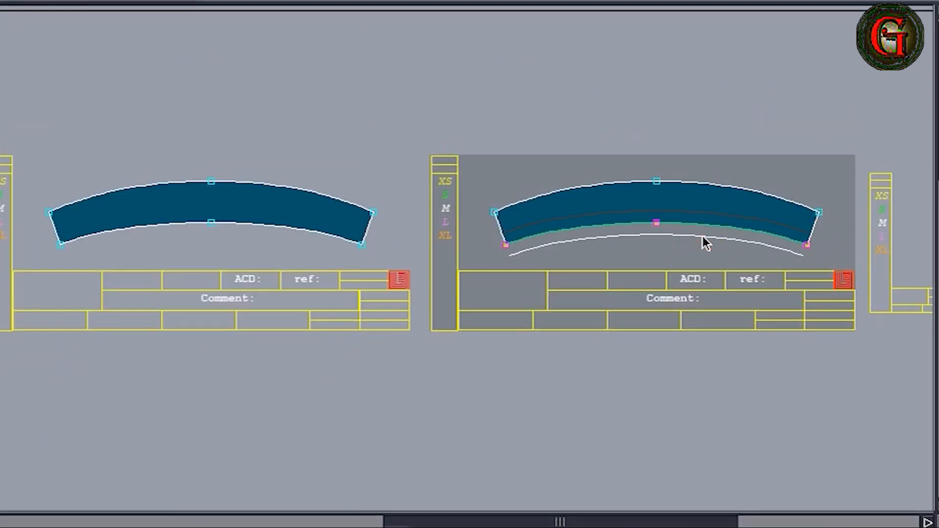
text(1)
key(Return)
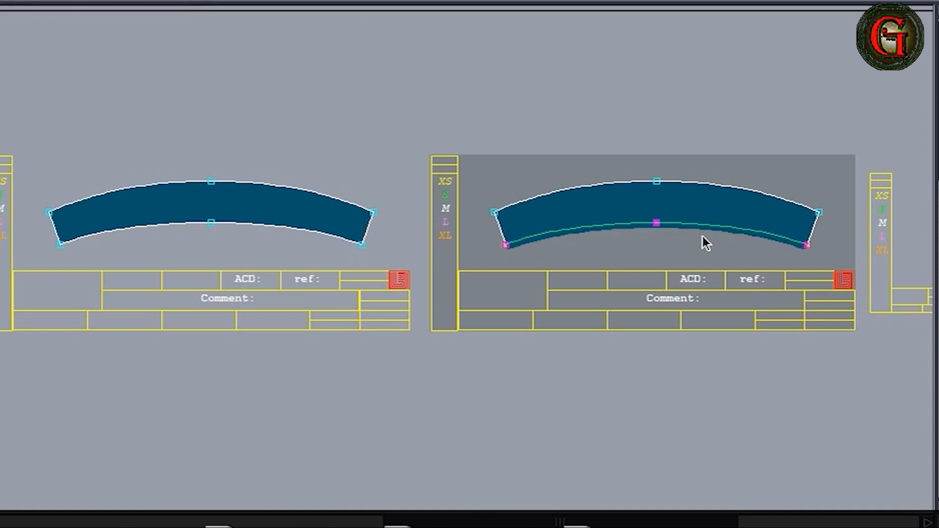
- Add seam allowance around all edges of the first full collar piece
click(678, 261)
drag(27, 134, 405, 290)
click(347, 199)
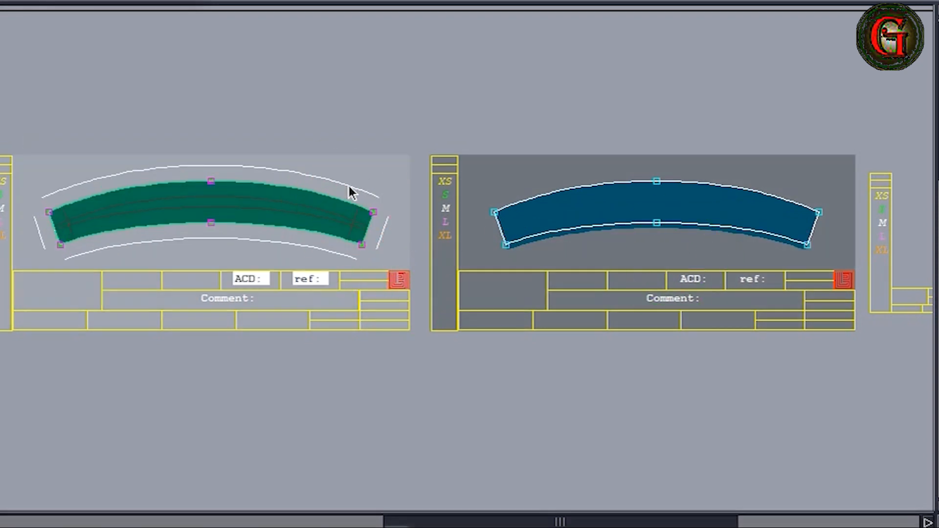
click(348, 186)
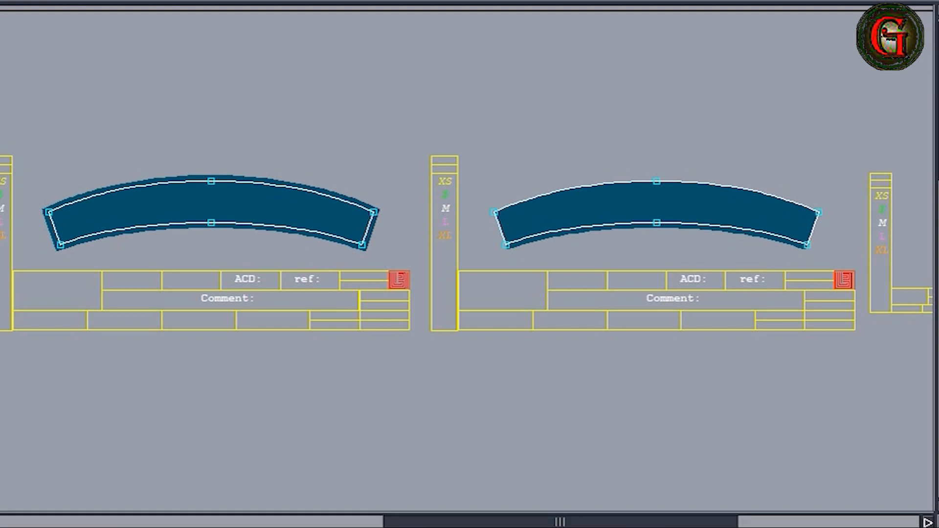
- Add a notch at the middle of the lower edge on both collar pieces
click(658, 224)
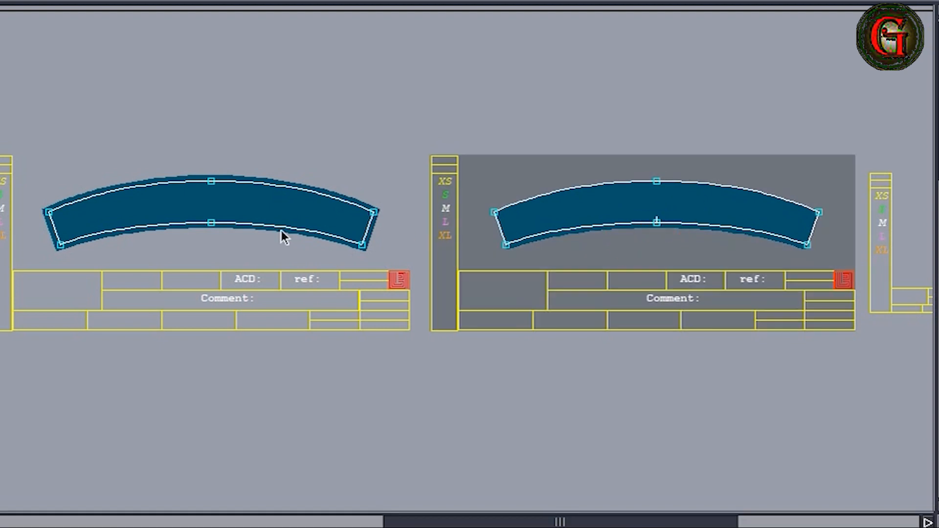
click(225, 221)
- Enter COLLAR 1X2 as the comment of the collar piece with seam allowance all around
text(CO)
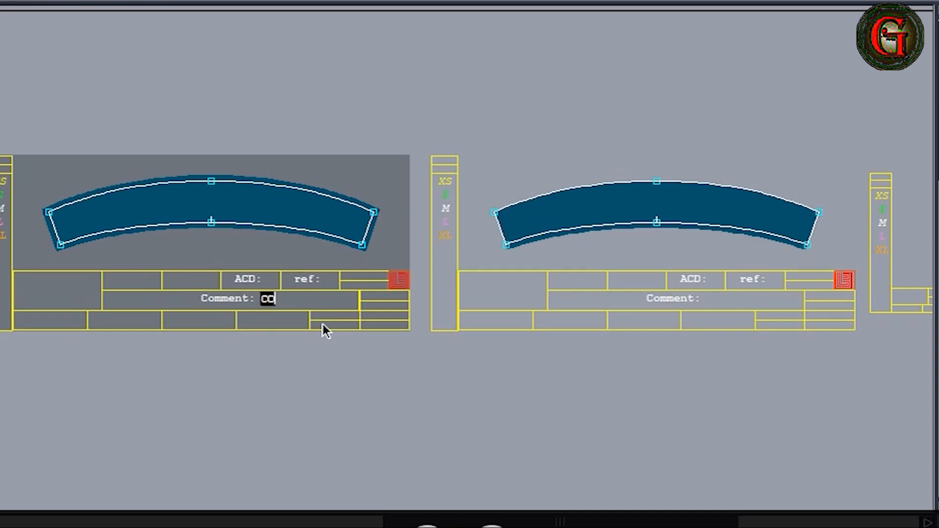
text(LLAER)
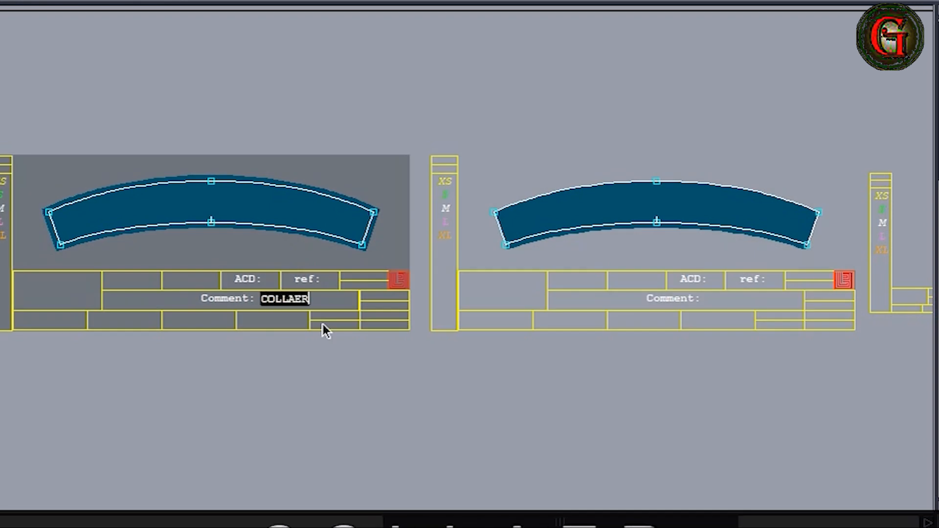
key(BackSpace)
key(BackSpace)
text(R 1)
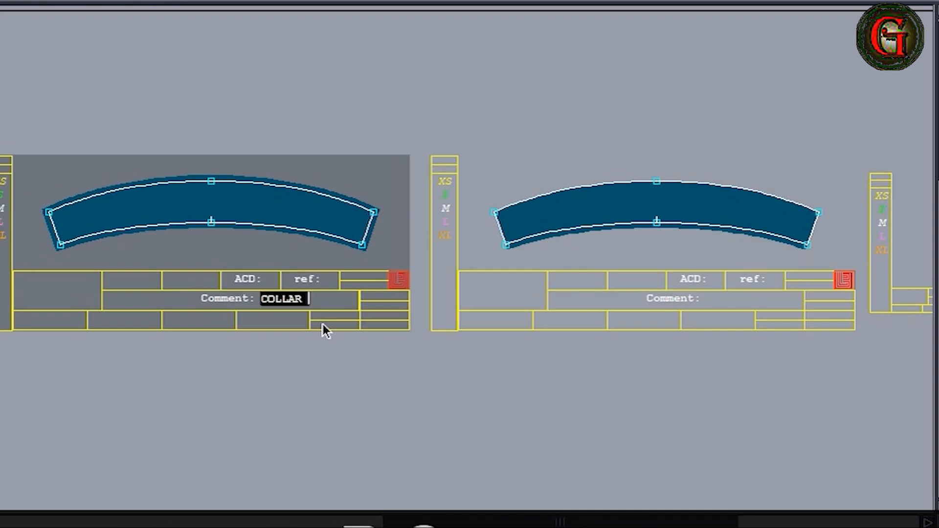
text(X2)
key(Return)
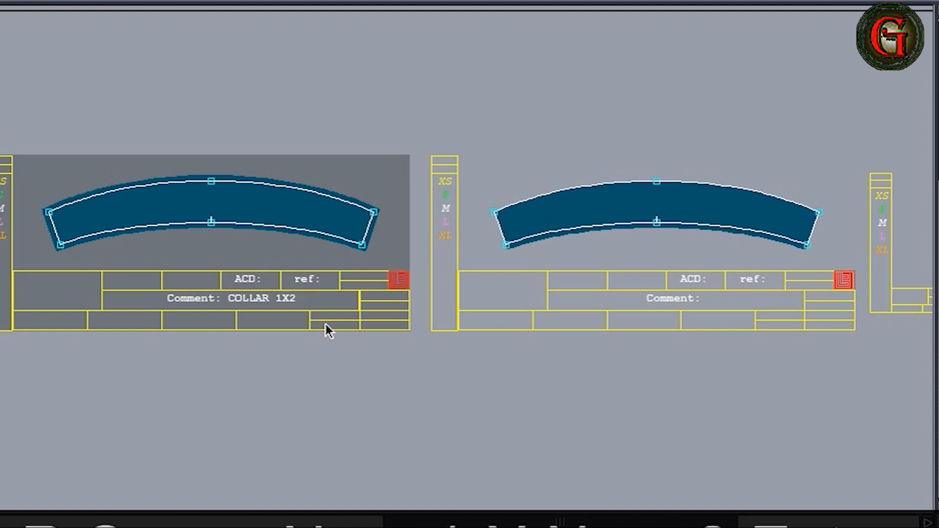
- Enter CLR FIN as the comment of the collar piece with seam allowance only along its lower edge
click(700, 301)
text(CLR )
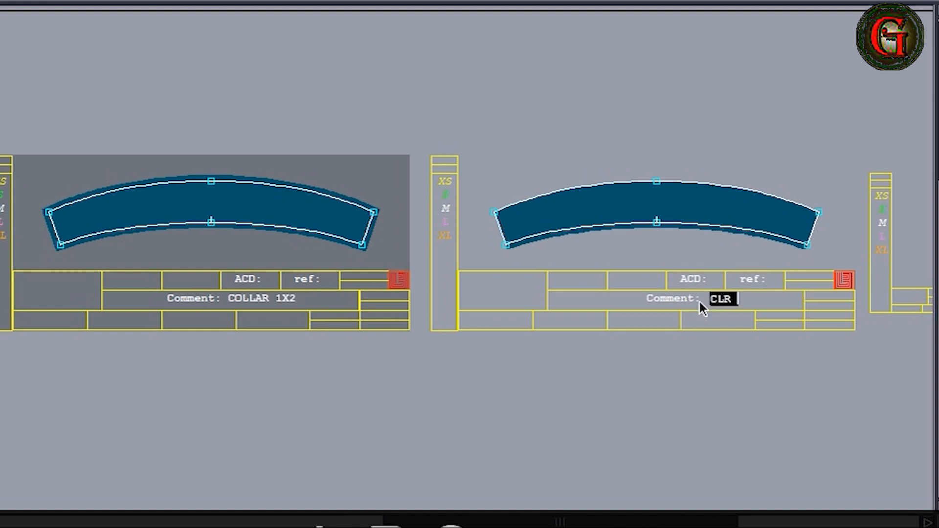
text(FIN)
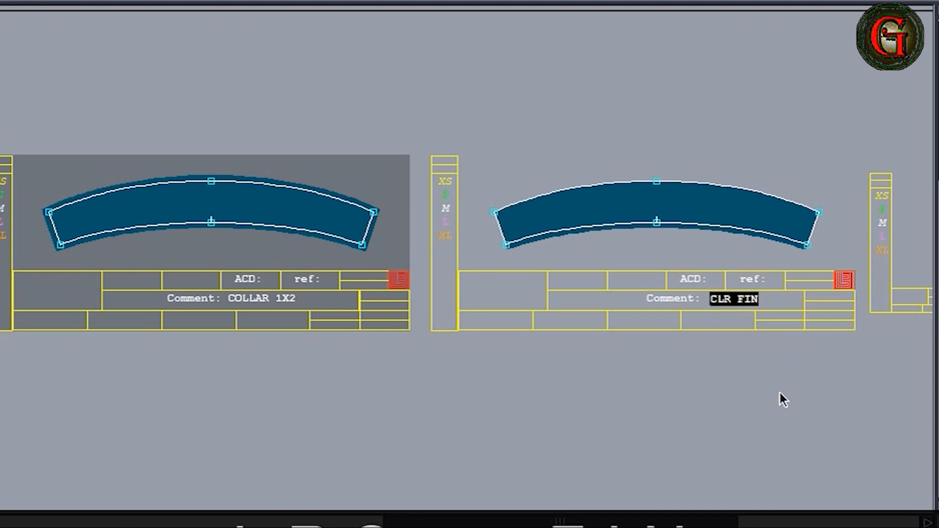
- Draw a short horizontal grain line inside each of the two collar pieces
click(739, 207)
click(685, 208)
click(737, 208)
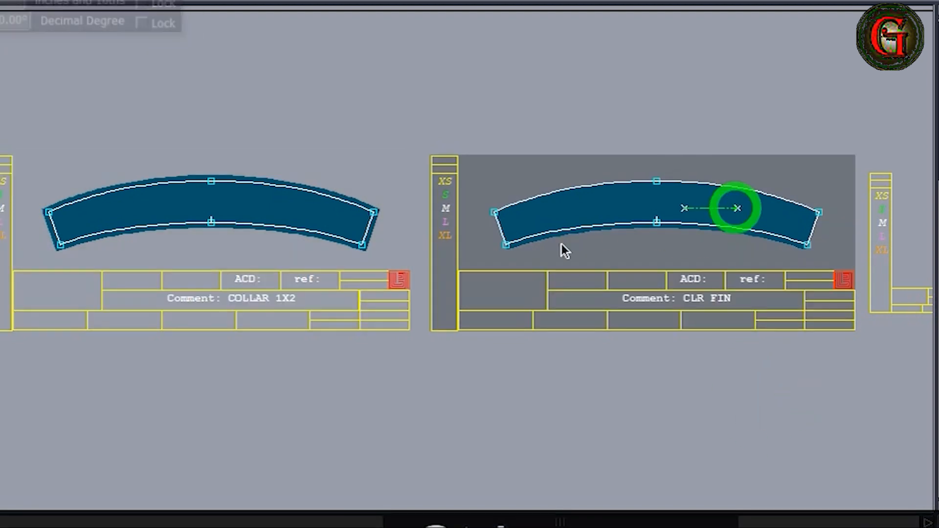
click(225, 207)
click(289, 216)
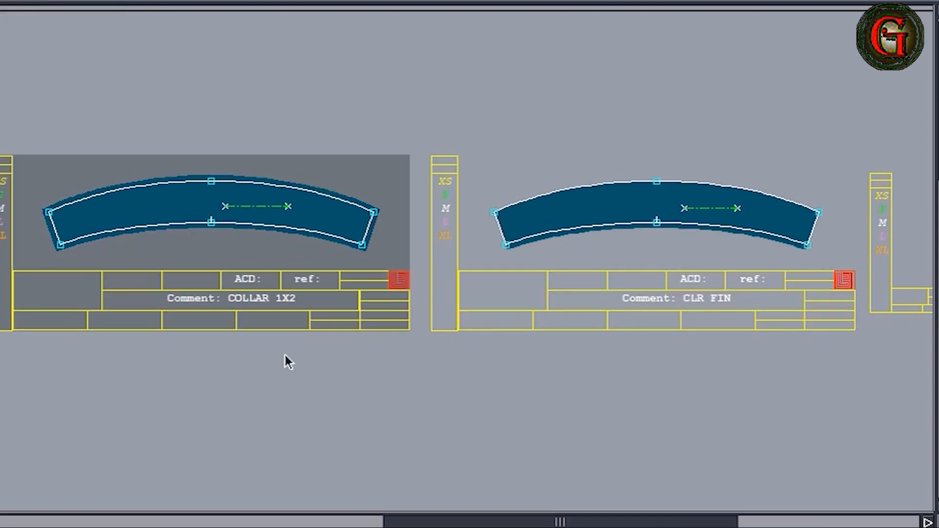
- Show all pattern sheets and save the djkt0010 model over the existing file, continuing past the anomaly warnings
key(8)
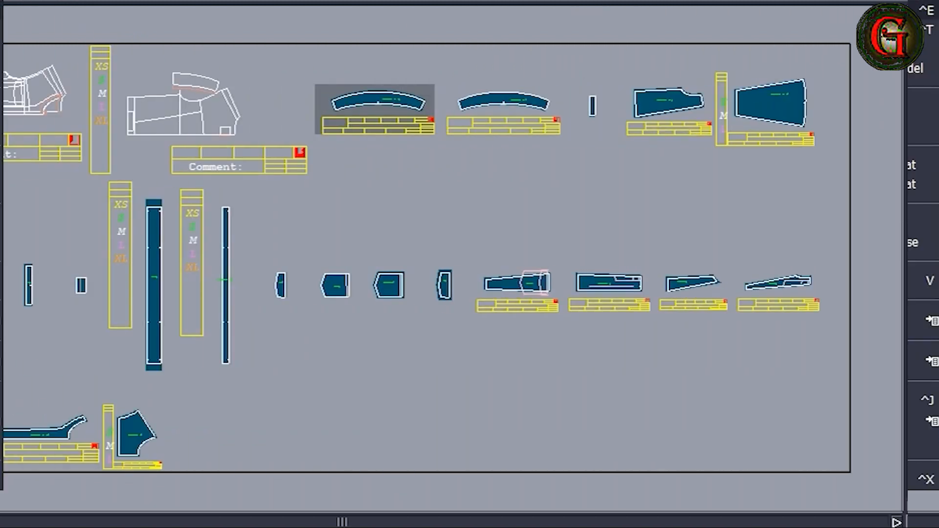
key(ctrl+s)
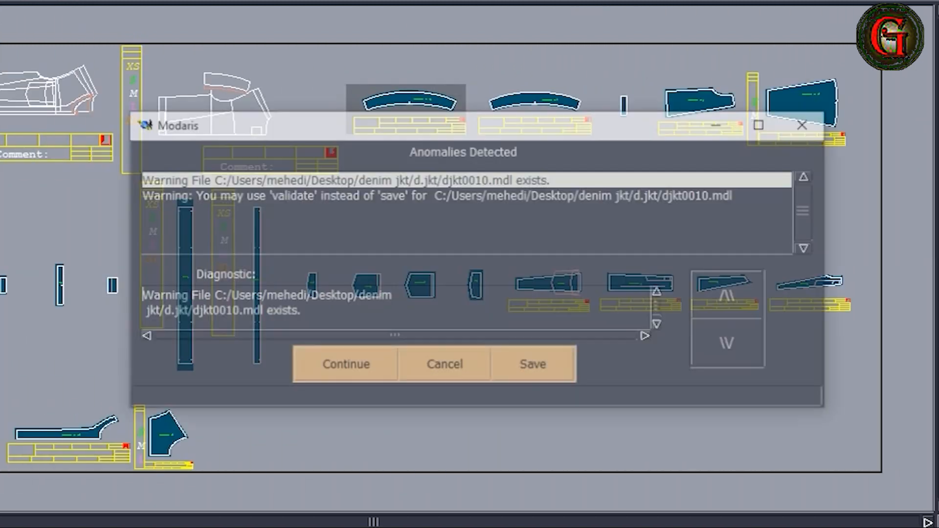
click(355, 371)
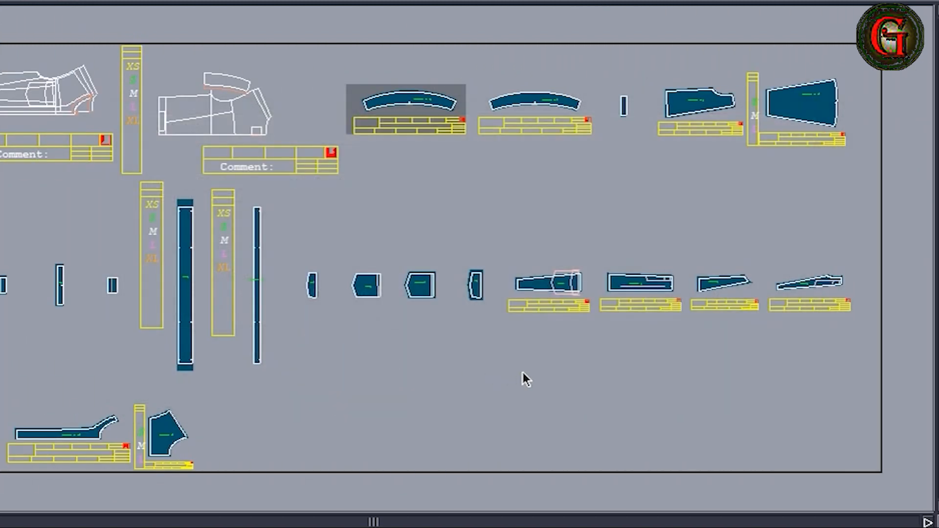